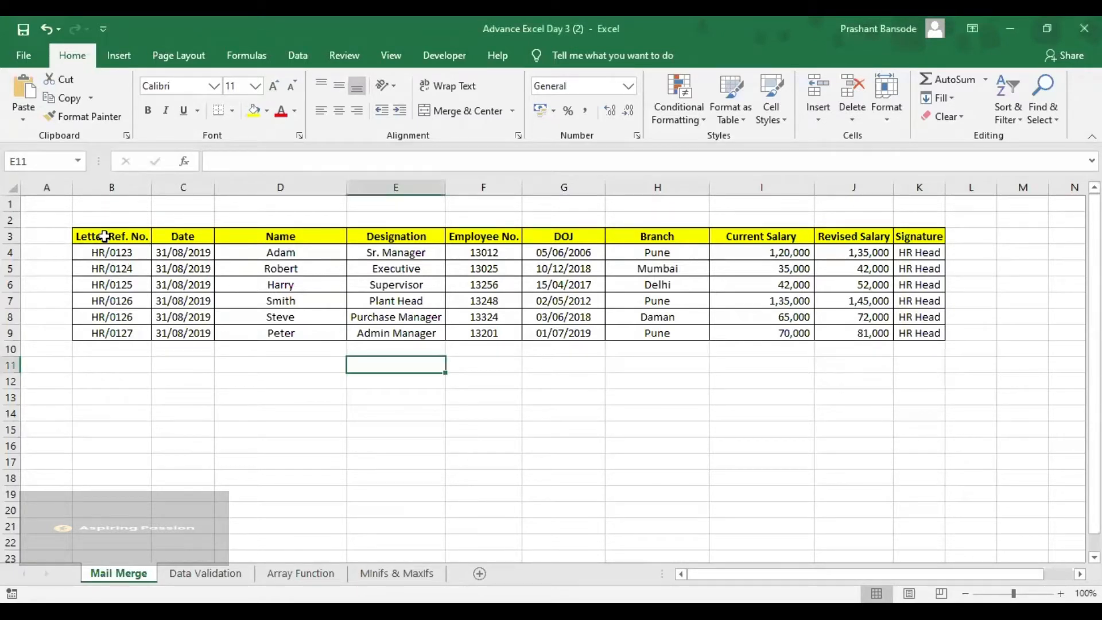
pyautogui.moveTo(104, 236); pyautogui.dragTo(909, 336)
pyautogui.click(483, 365)
pyautogui.click(181, 364)
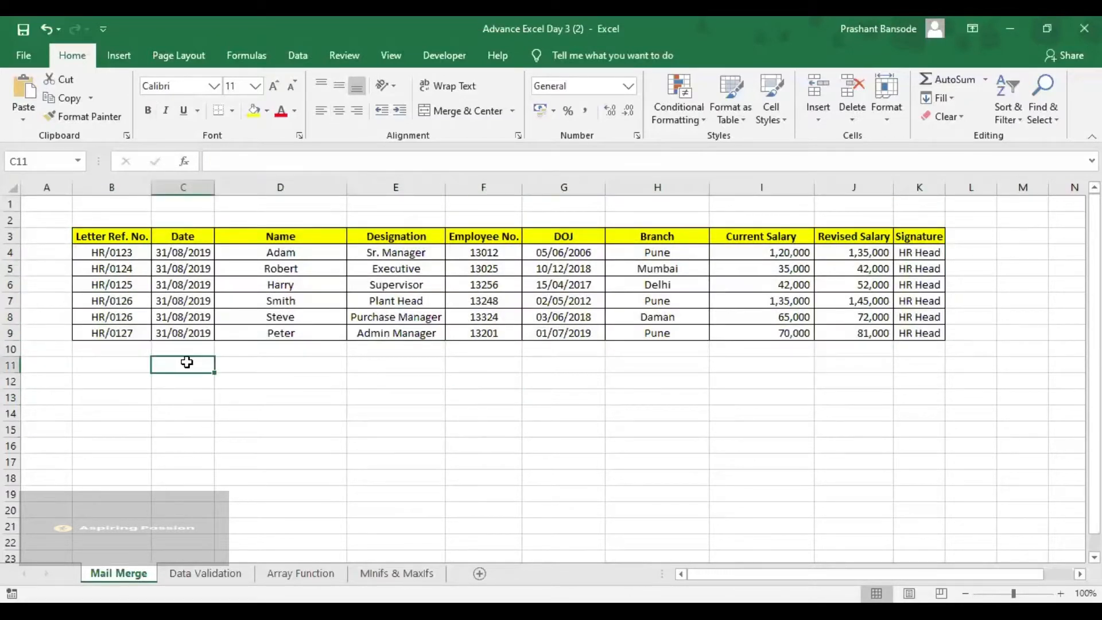
pyautogui.moveTo(118, 254); pyautogui.dragTo(124, 326)
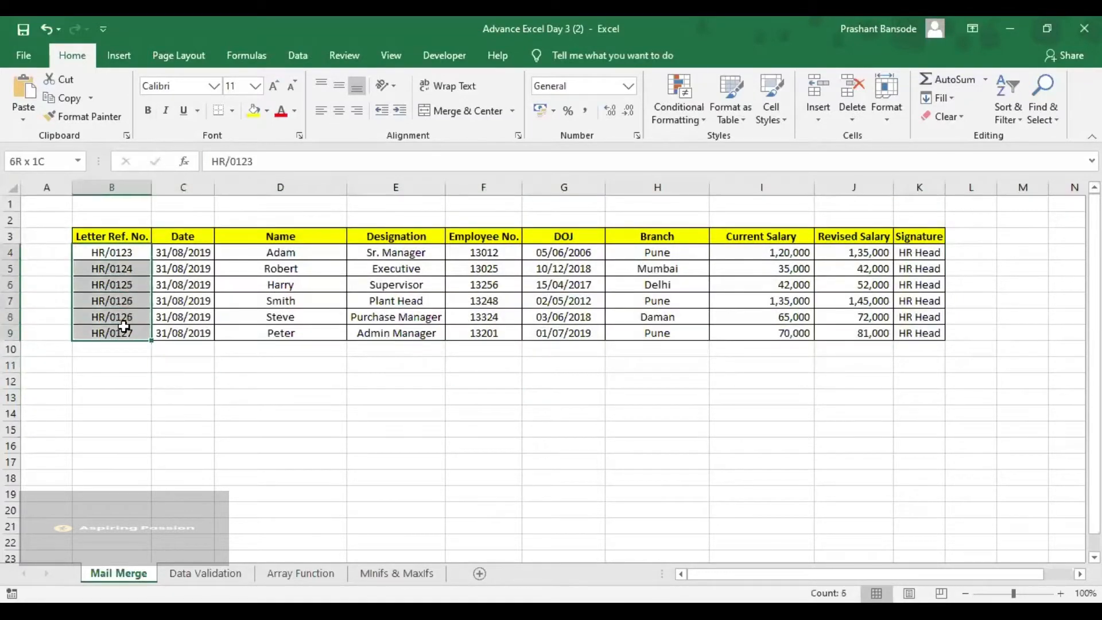
pyautogui.click(109, 383)
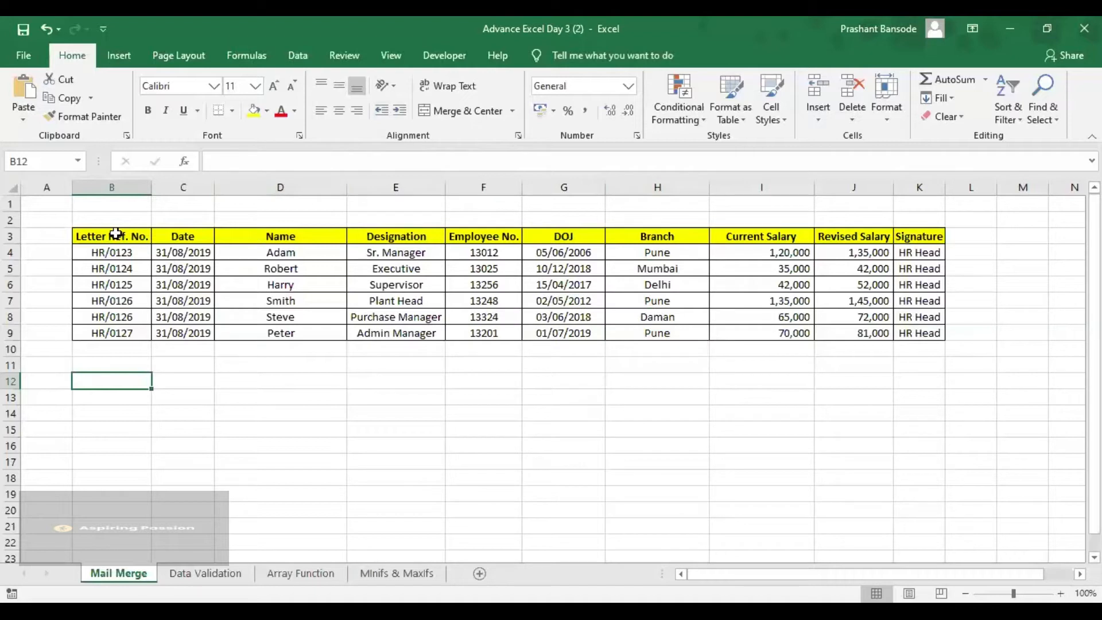
pyautogui.moveTo(112, 236); pyautogui.dragTo(941, 338)
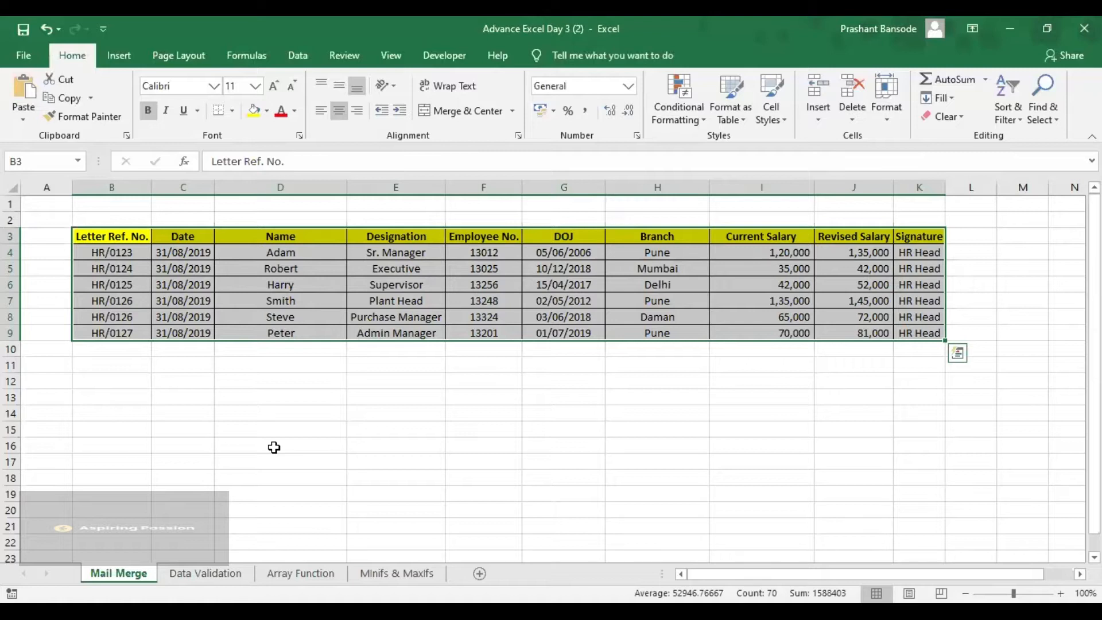
pyautogui.click(291, 414)
pyautogui.click(131, 254)
pyautogui.moveTo(146, 272); pyautogui.dragTo(884, 343)
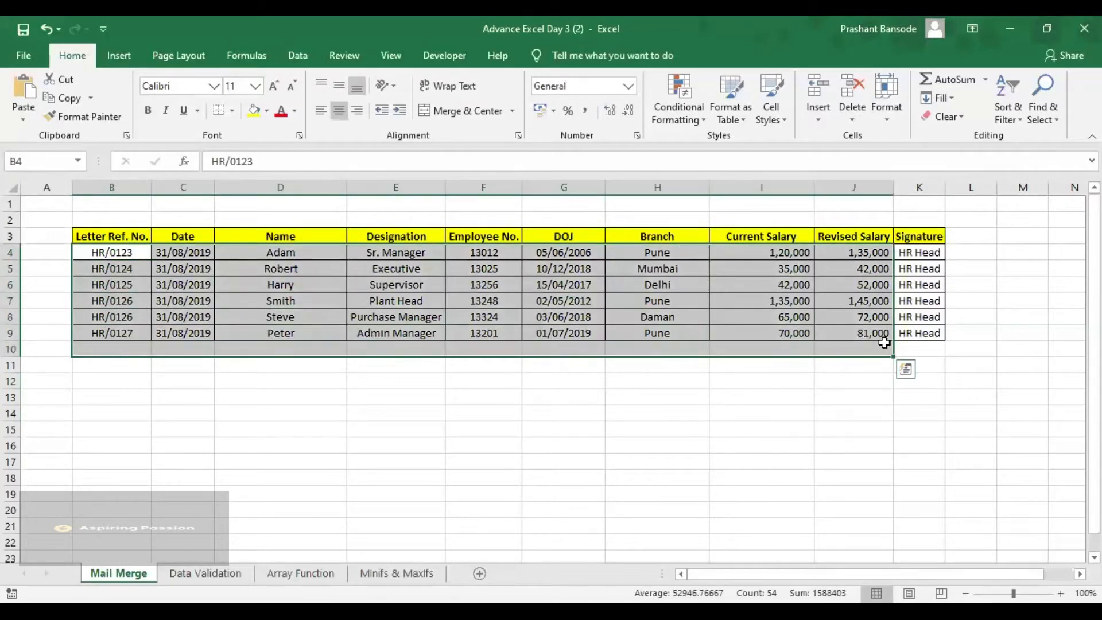
pyautogui.click(292, 395)
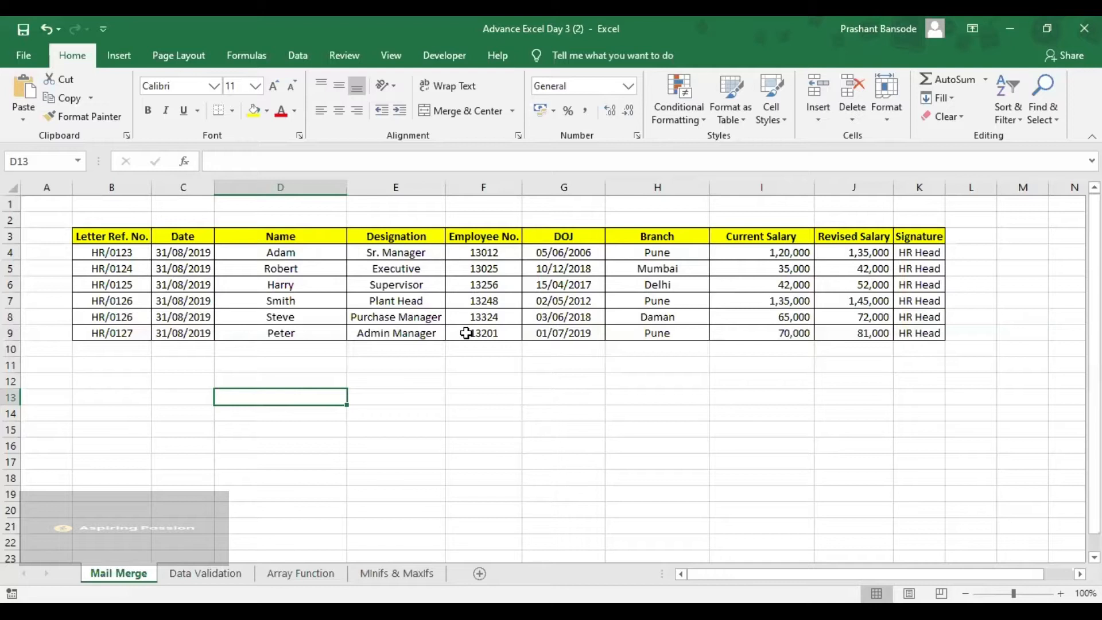
pyautogui.click(400, 247)
pyautogui.moveTo(172, 252); pyautogui.dragTo(174, 330)
pyautogui.click(181, 251)
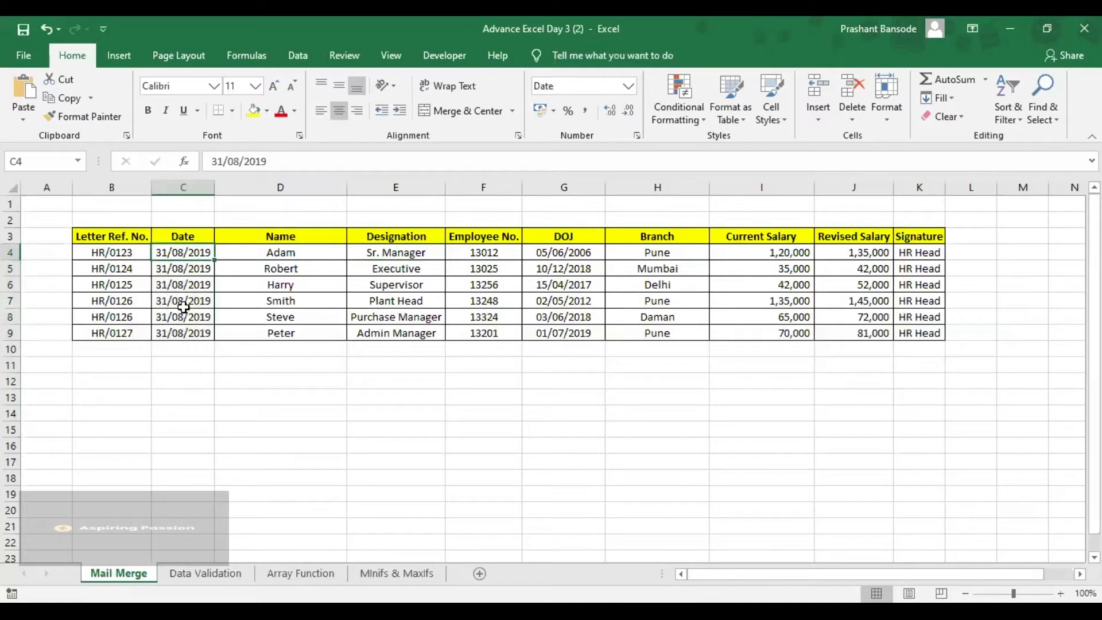
pyautogui.click(190, 359)
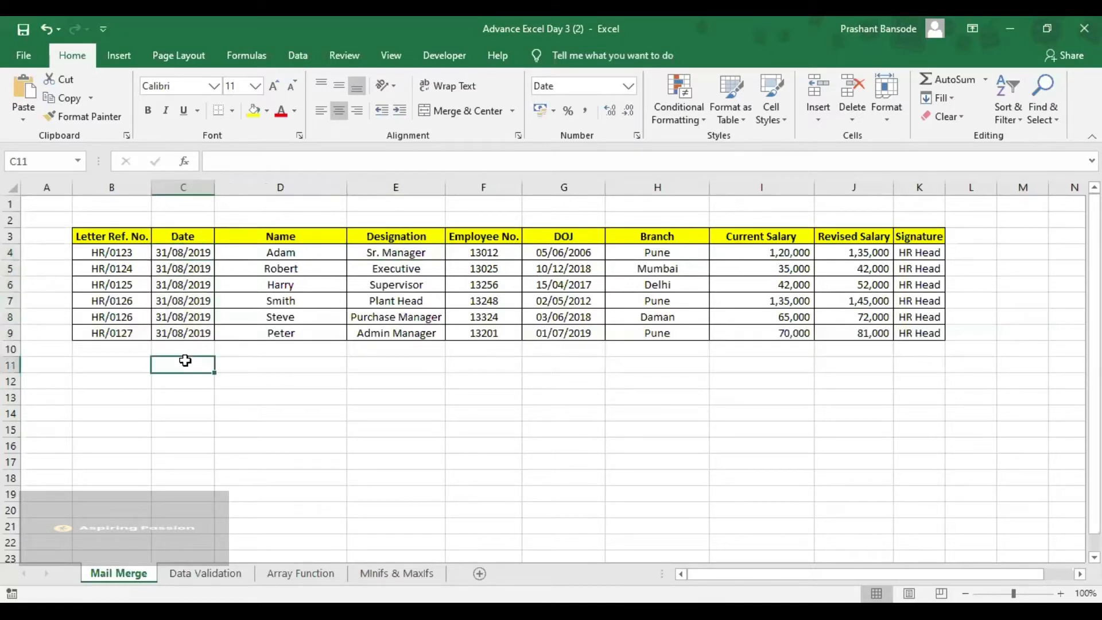
pyautogui.click(186, 253)
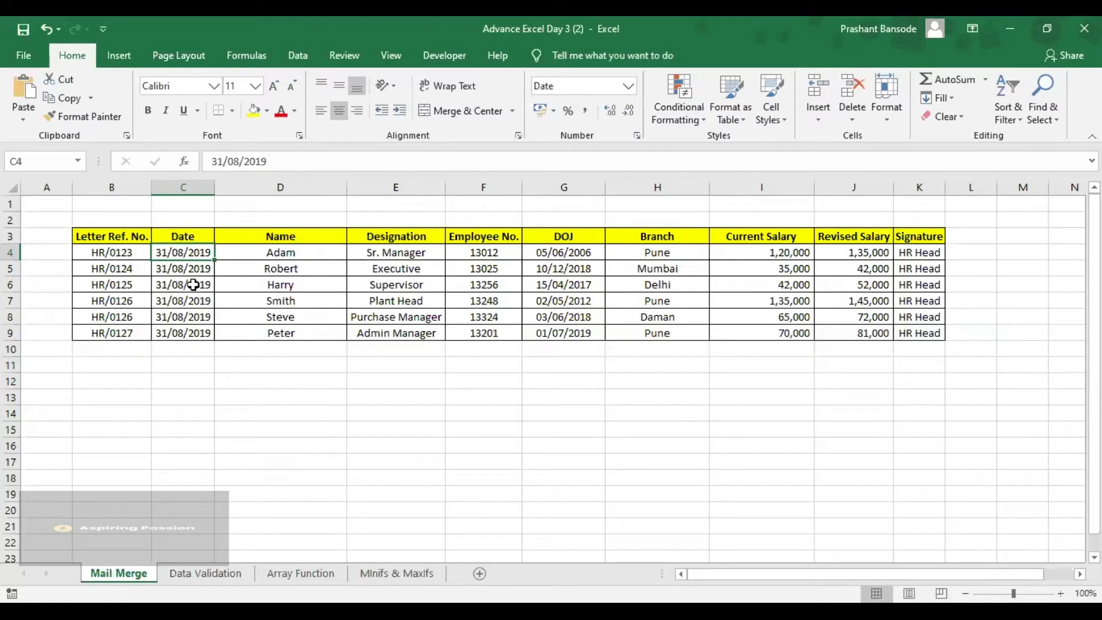
pyautogui.moveTo(135, 257); pyautogui.dragTo(139, 342)
pyautogui.click(134, 396)
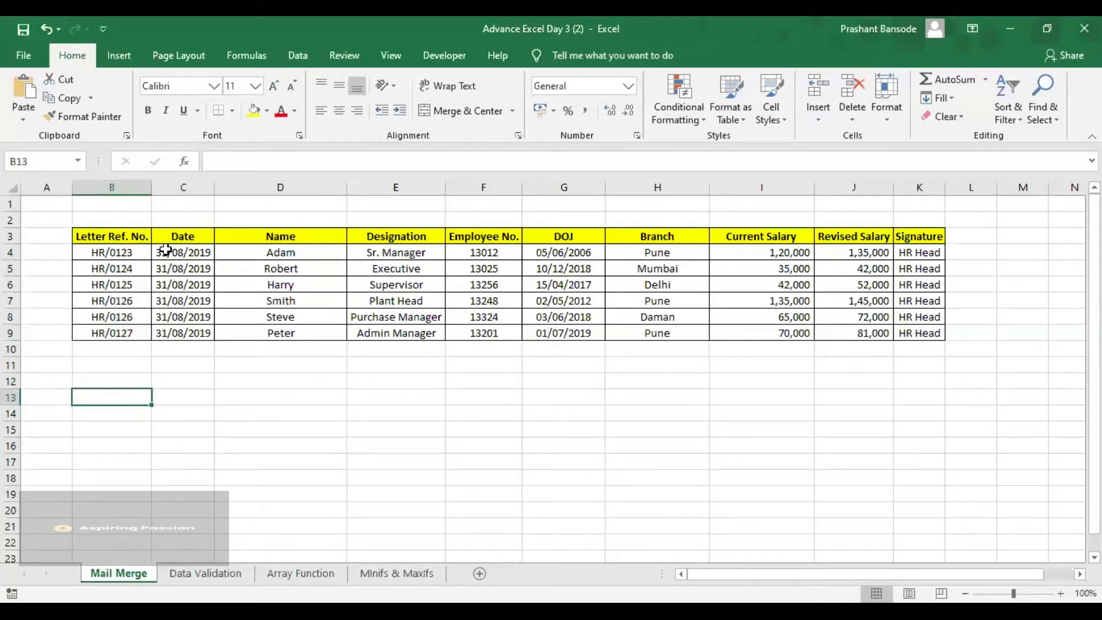
pyautogui.moveTo(401, 252); pyautogui.dragTo(392, 333)
pyautogui.moveTo(486, 253); pyautogui.dragTo(485, 318)
pyautogui.moveTo(553, 253); pyautogui.dragTo(566, 333)
pyautogui.moveTo(664, 253); pyautogui.dragTo(667, 333)
pyautogui.moveTo(753, 252); pyautogui.dragTo(767, 331)
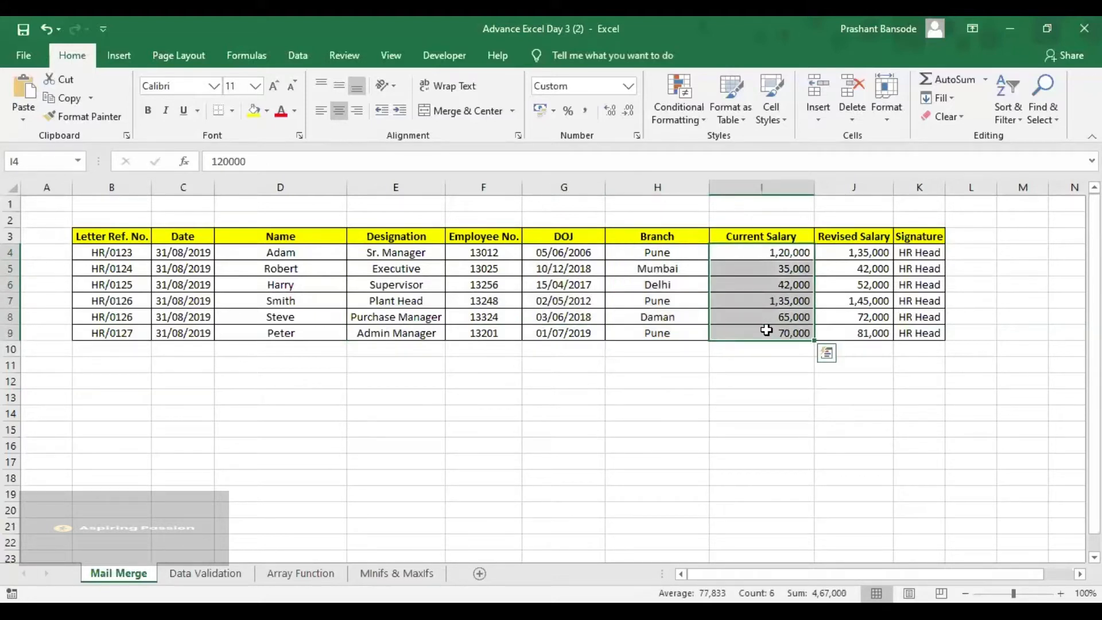
pyautogui.click(846, 257)
pyautogui.moveTo(845, 257); pyautogui.dragTo(856, 333)
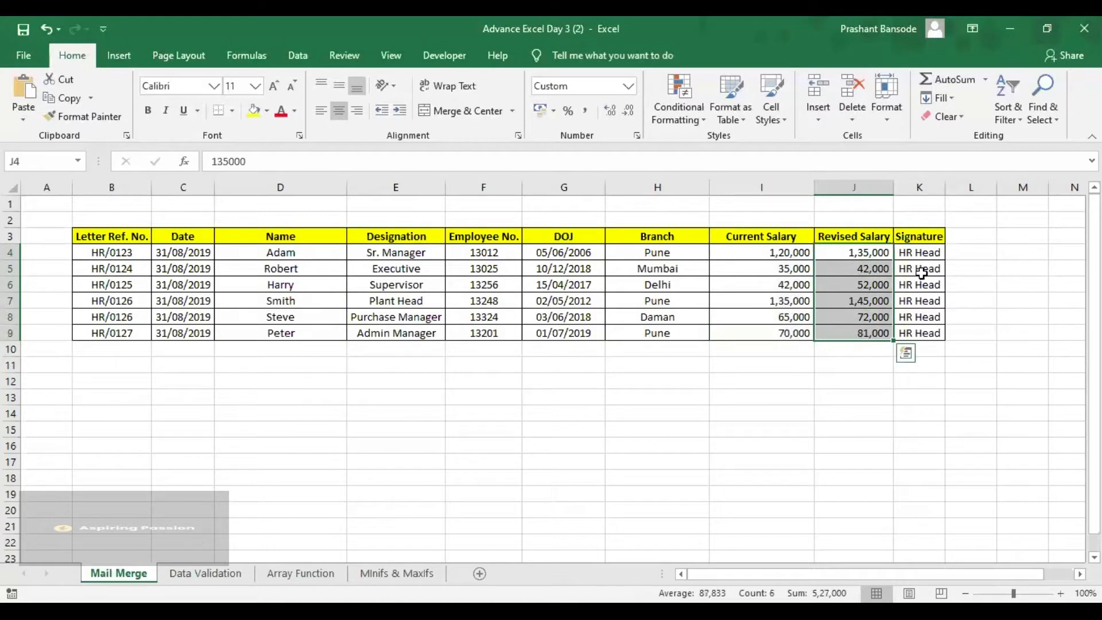
pyautogui.moveTo(916, 254); pyautogui.dragTo(910, 329)
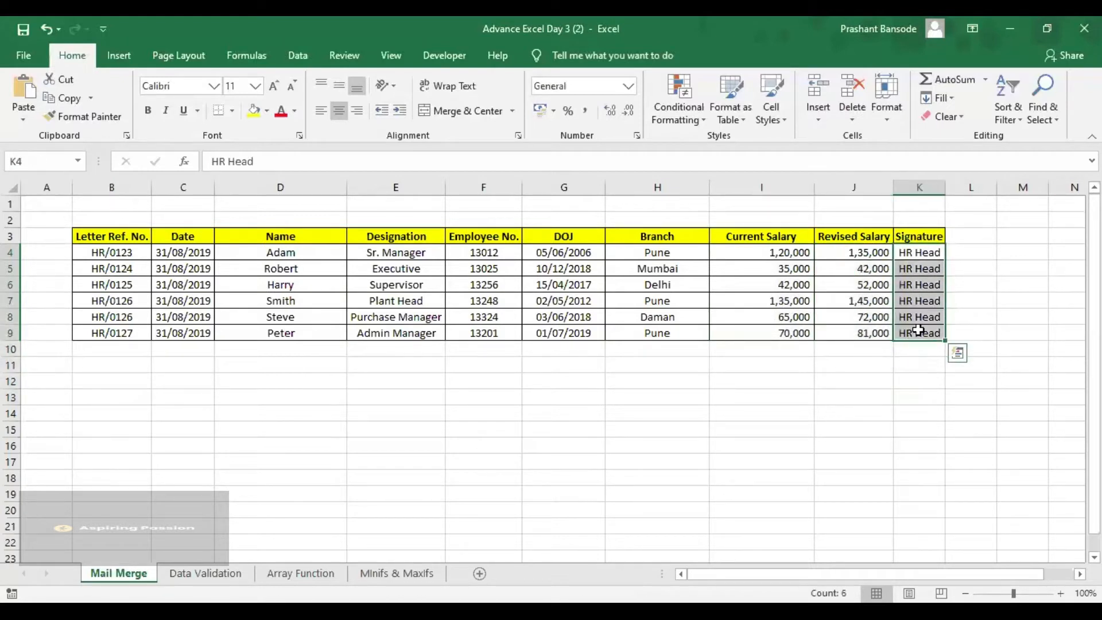
pyautogui.click(287, 370)
pyautogui.moveTo(114, 240); pyautogui.dragTo(881, 331)
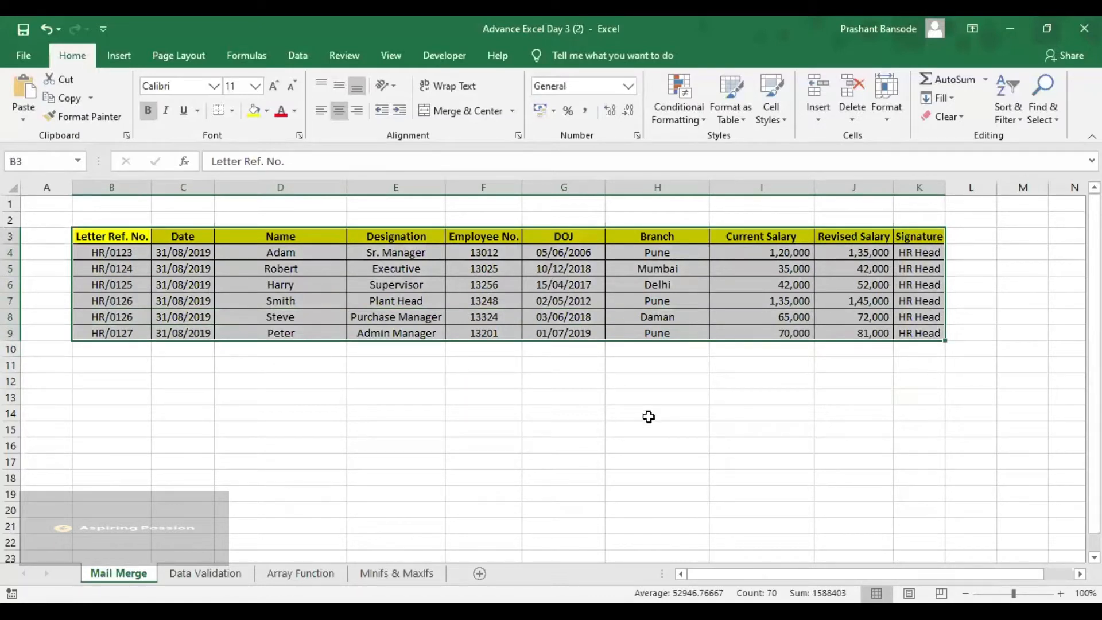
pyautogui.click(512, 432)
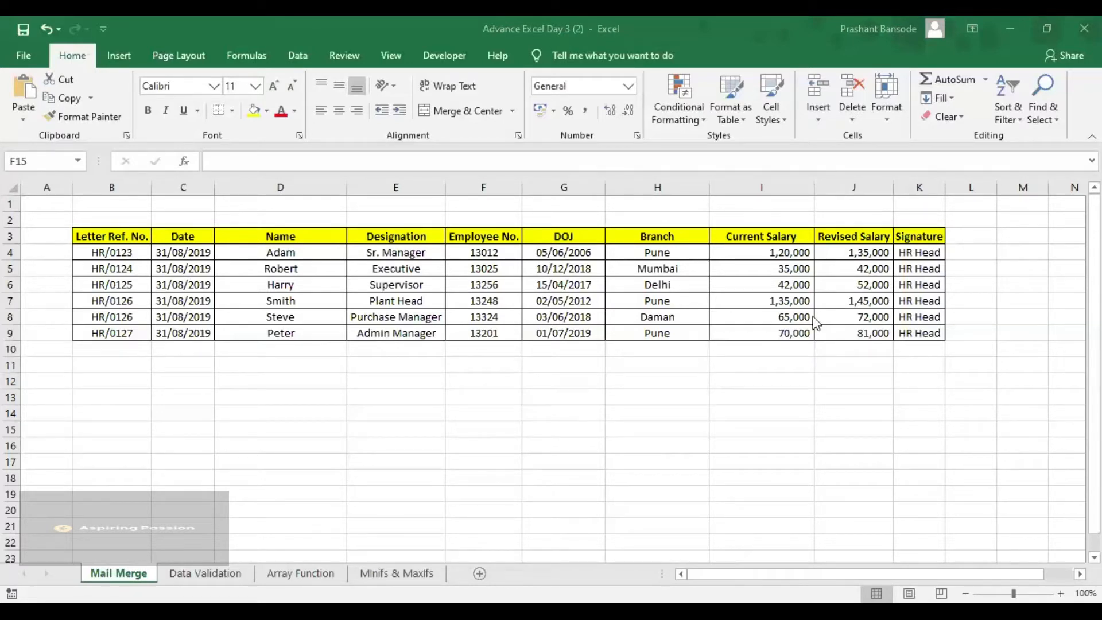
# Switch to the Word document Letter (1) and scroll through the appraisal letter template
pyautogui.hotkey('alt', 'Tab')
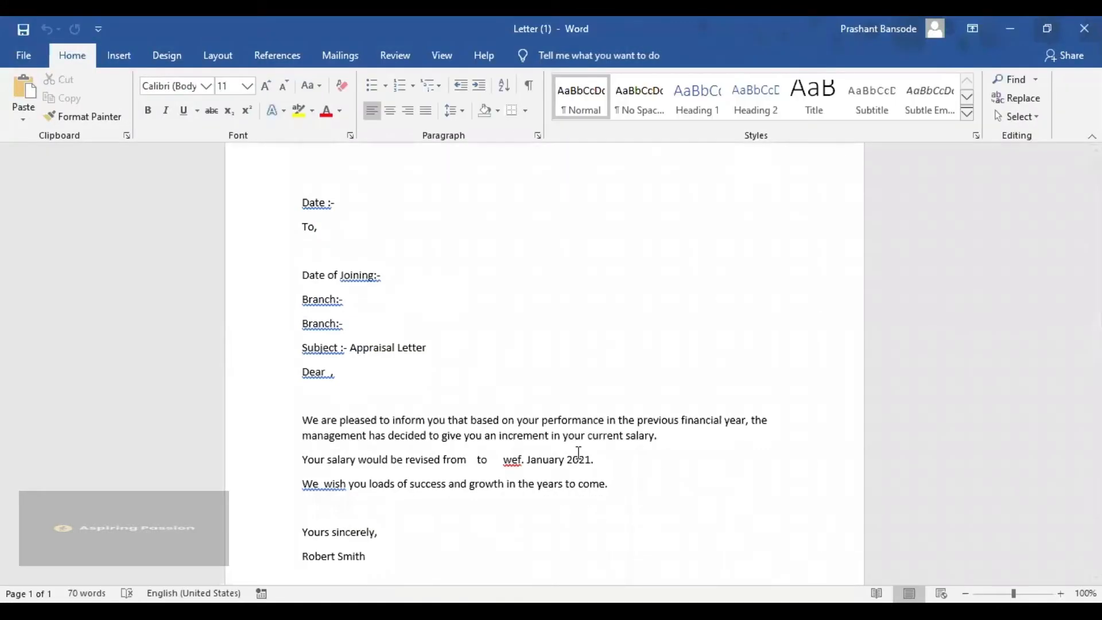
pyautogui.hotkey('alt', 'Tab')
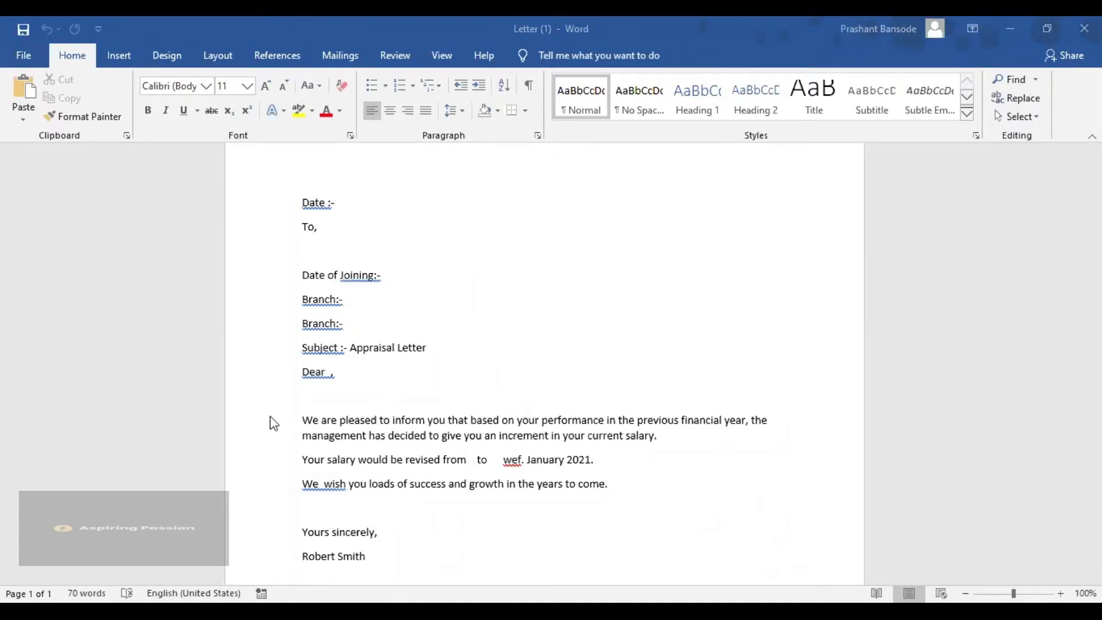
pyautogui.scroll(-3, 484, 327)
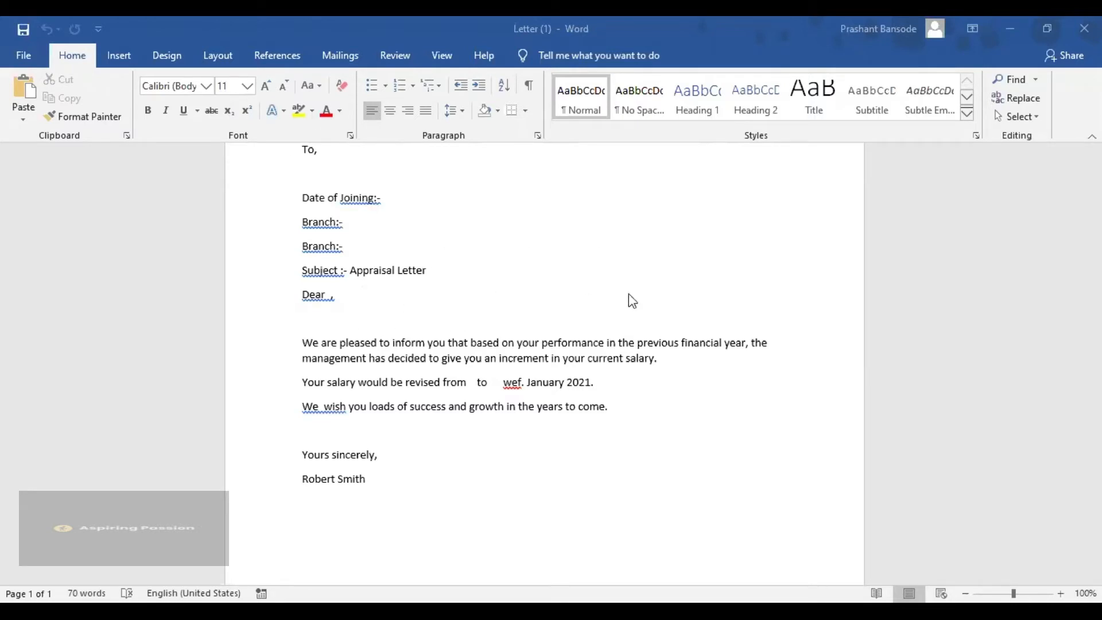
pyautogui.scroll(3, 629, 295)
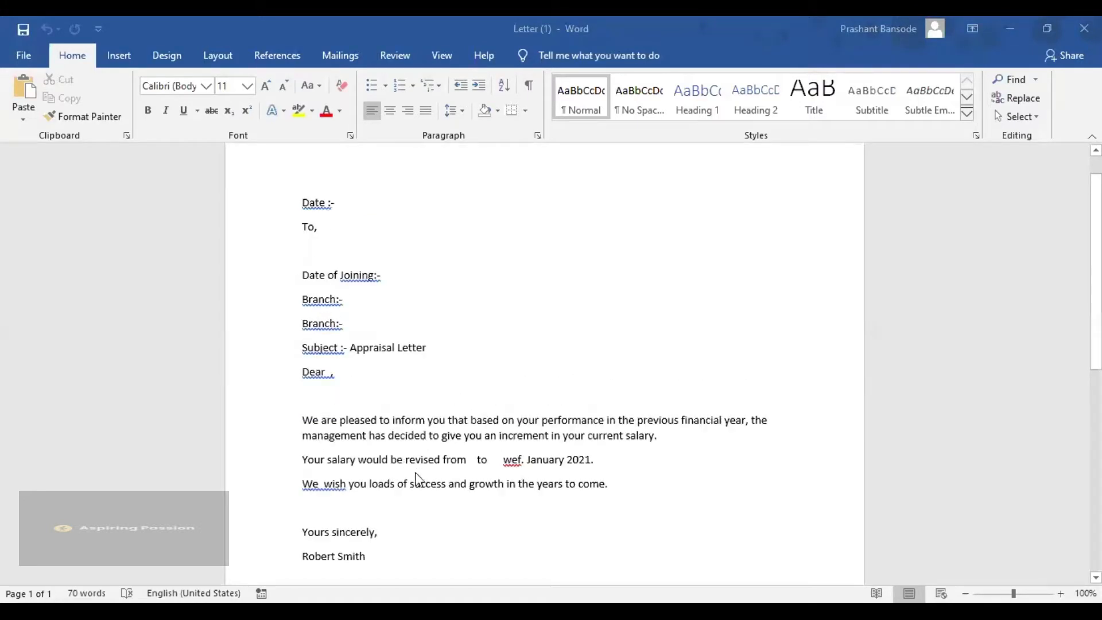
pyautogui.scroll(-1, 419, 480)
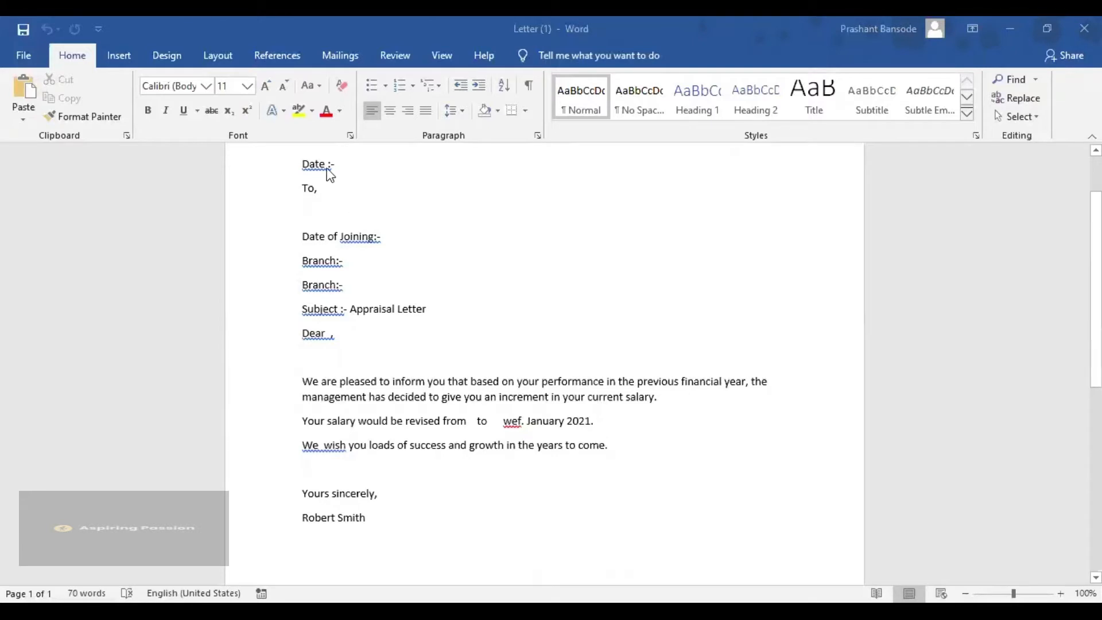
pyautogui.scroll(1, 360, 253)
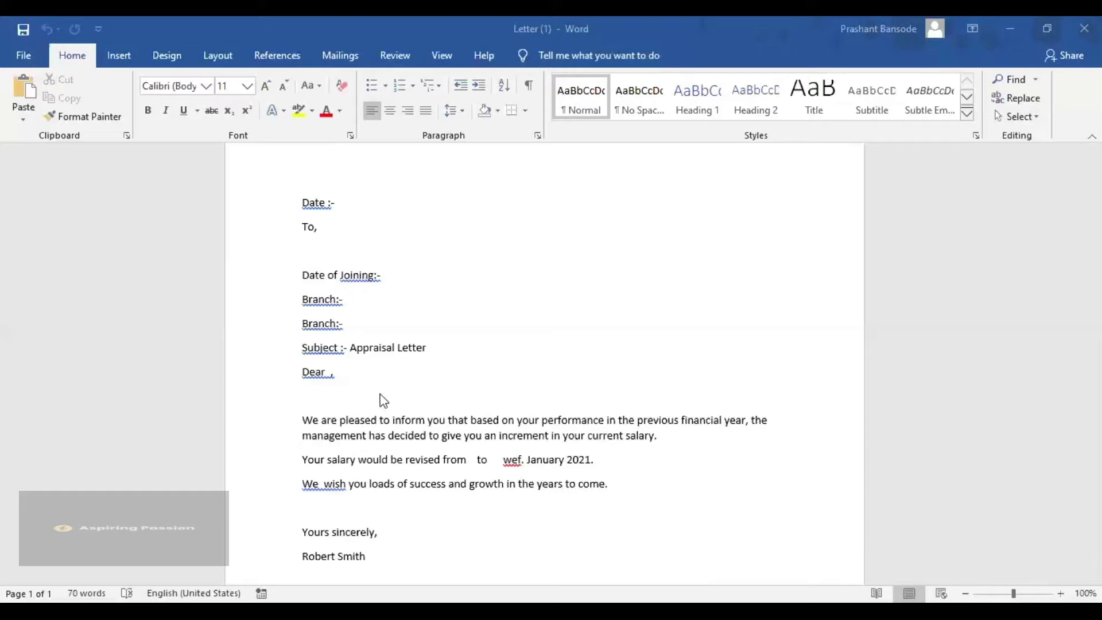
pyautogui.scroll(-1, 478, 417)
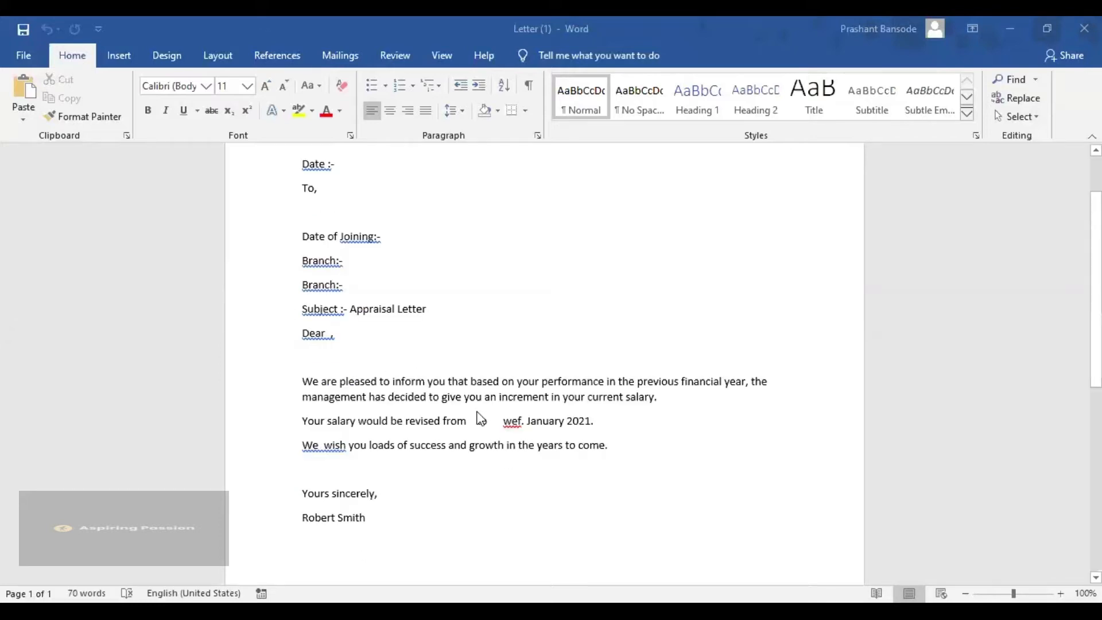
pyautogui.scroll(-3, 481, 419)
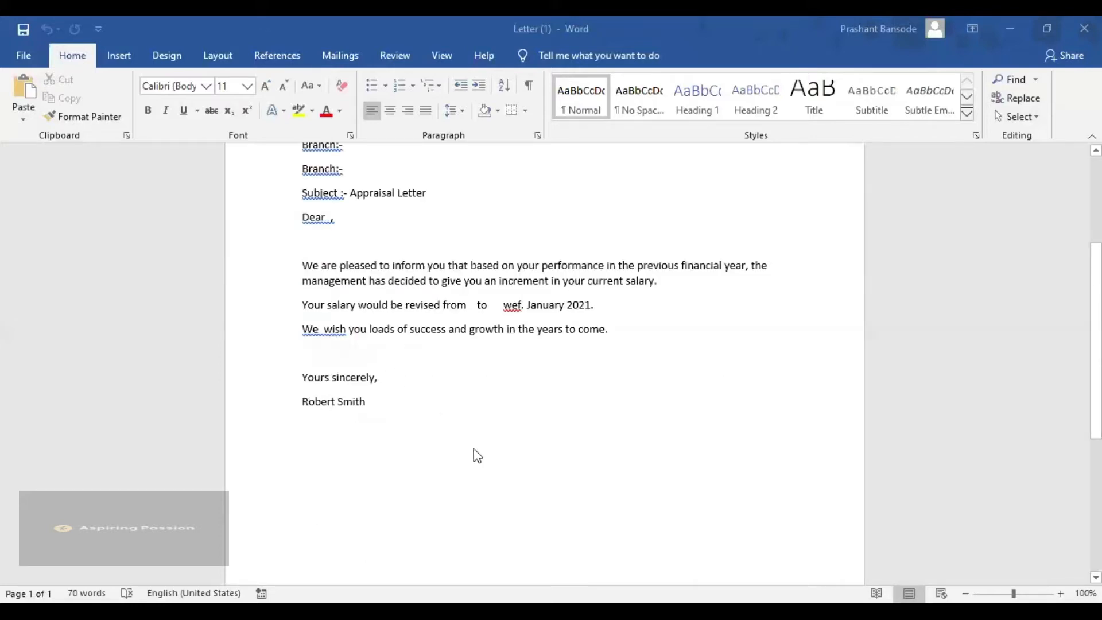
pyautogui.scroll(4, 456, 336)
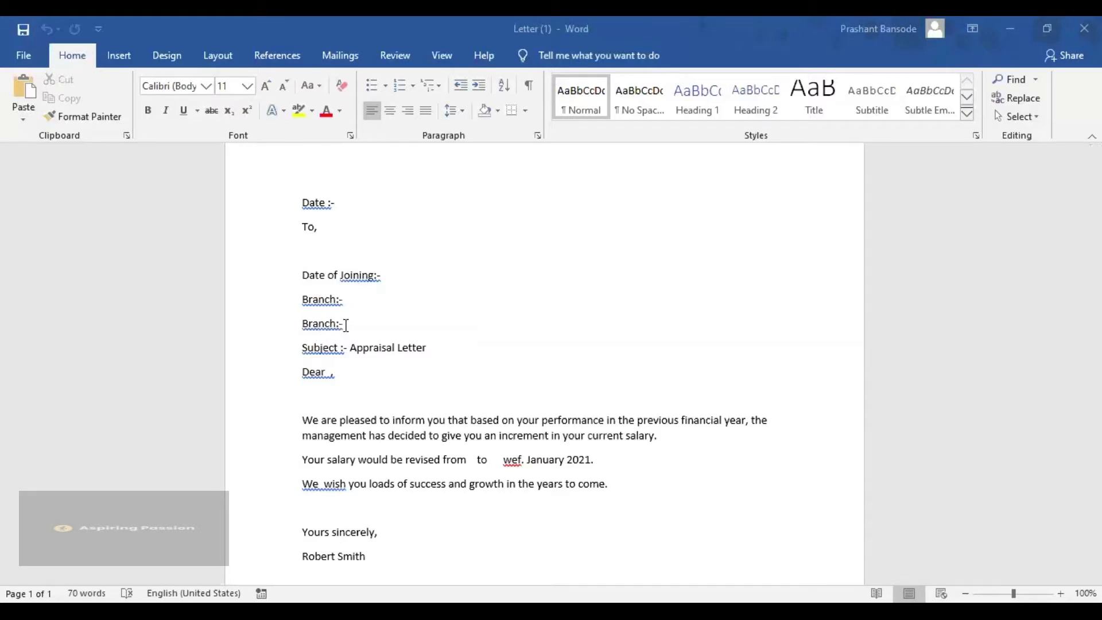
# Delete the duplicate Branch:- line from the letter
pyautogui.moveTo(345, 323); pyautogui.dragTo(278, 316)
pyautogui.press('Delete')
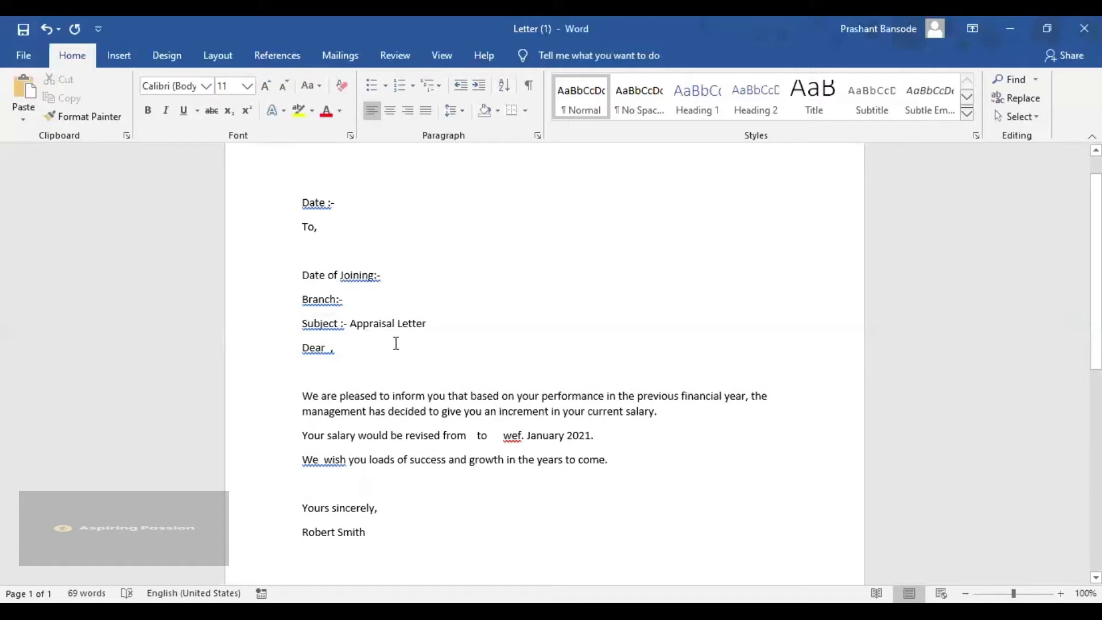
pyautogui.click(330, 350)
# Remove the extra space between 'We' and 'wish' and bring up the Mailings tools
pyautogui.click(320, 462)
pyautogui.press('Delete')
pyautogui.press('Home')
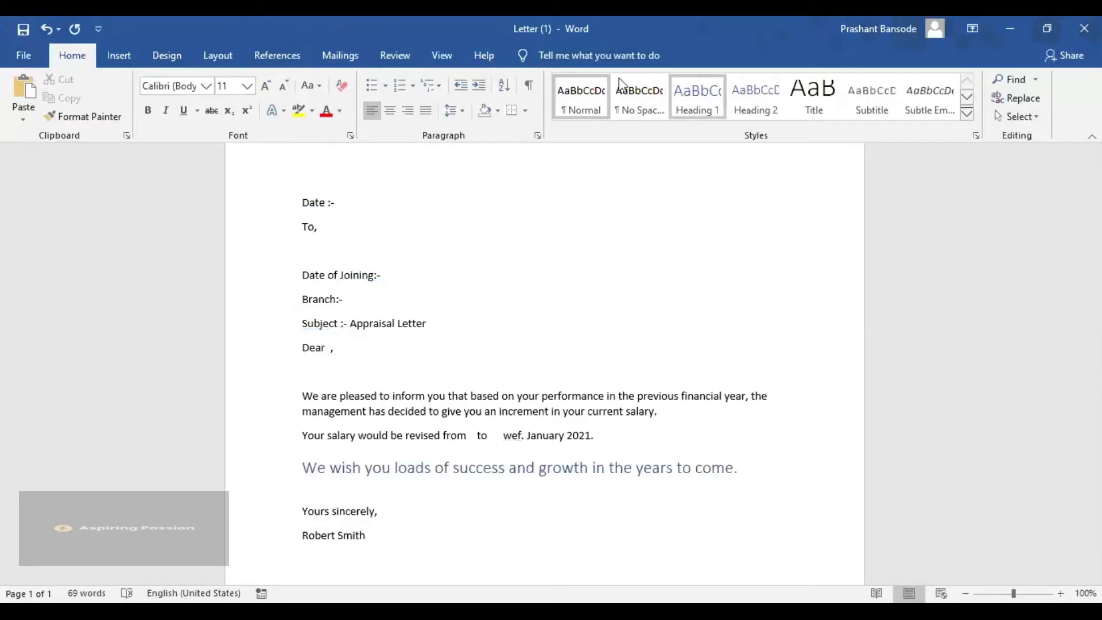
pyautogui.click(342, 57)
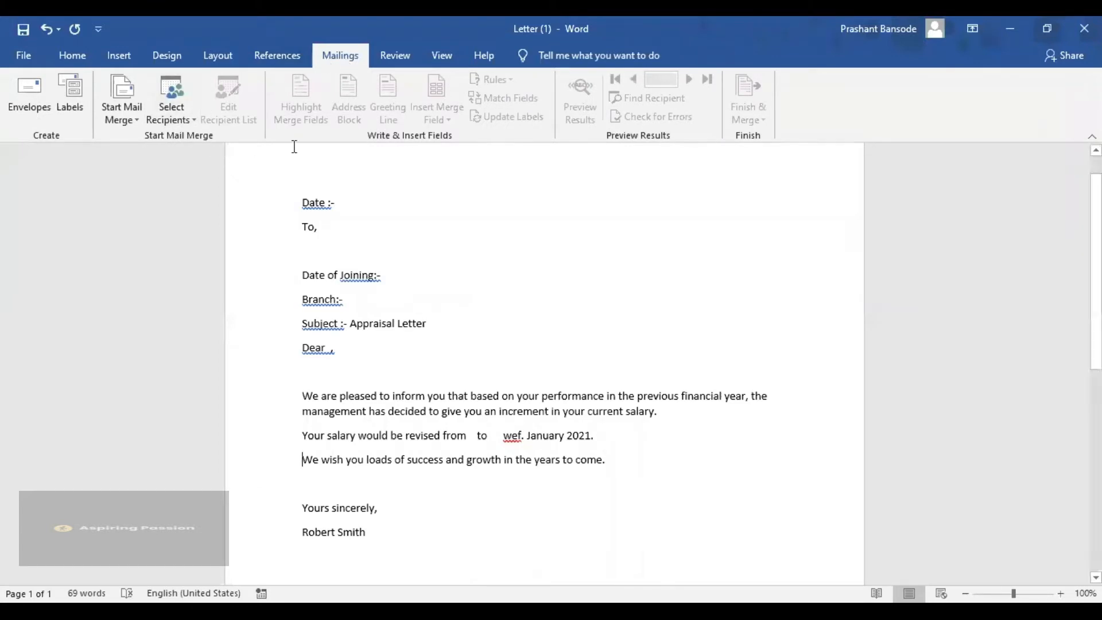
# Launch the Step-by-Step Mail Merge Wizard from Start Mail Merge, with Letters as document type
pyautogui.click(134, 119)
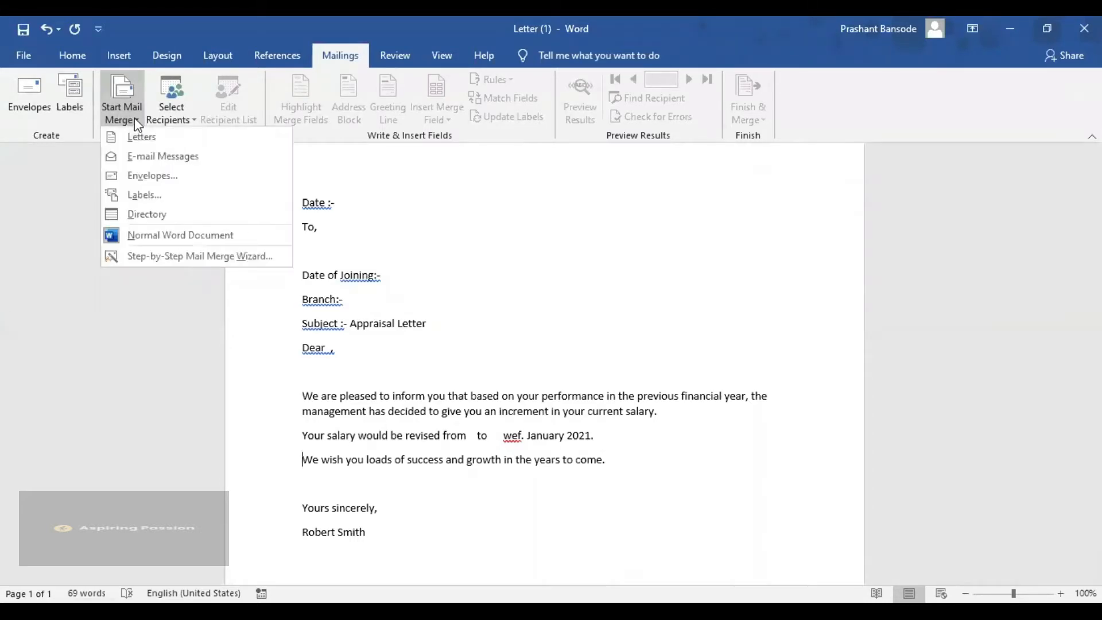
pyautogui.click(195, 258)
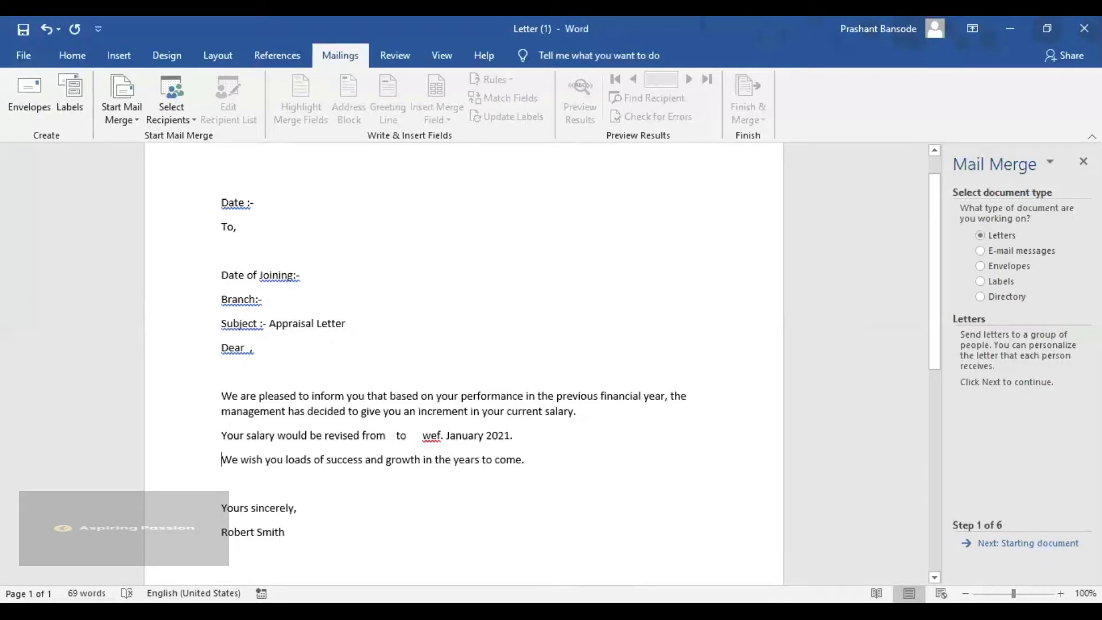
# Advance the wizard, keeping the current document, to step 3 to select recipients
pyautogui.click(998, 544)
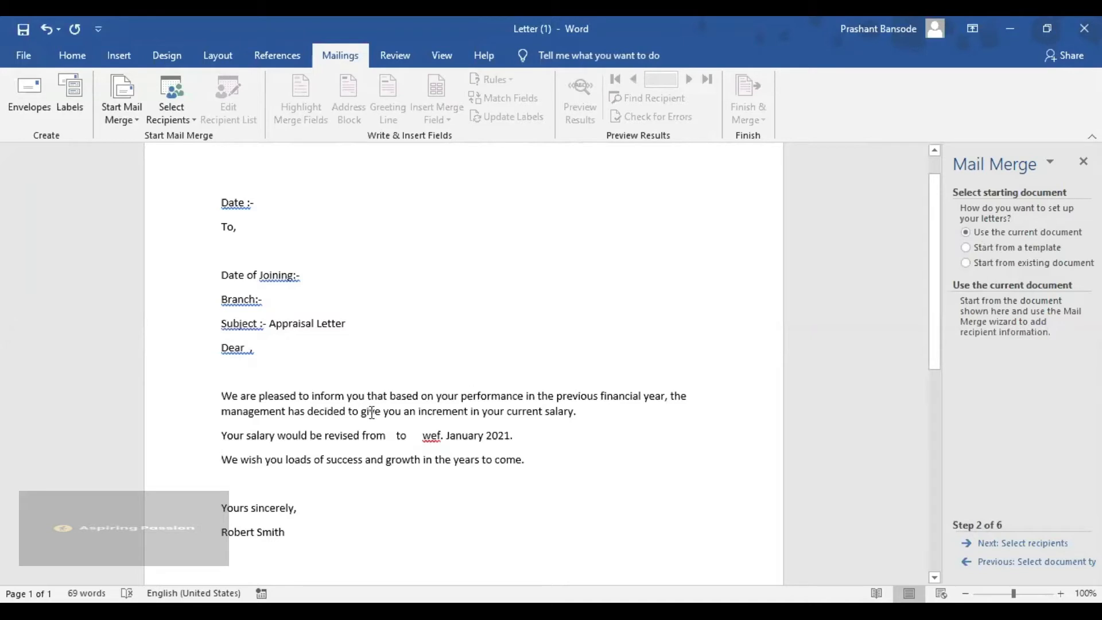
pyautogui.click(1019, 548)
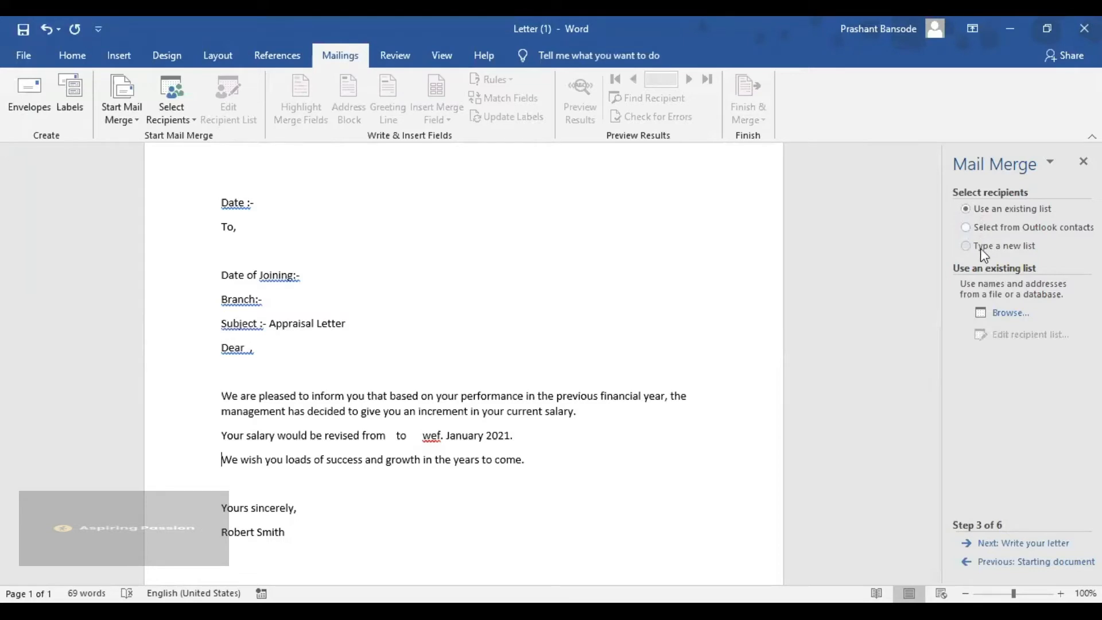
# Pick the workbook Advance Excel Day 3 (2) from Downloads as the recipient data source
pyautogui.click(1010, 313)
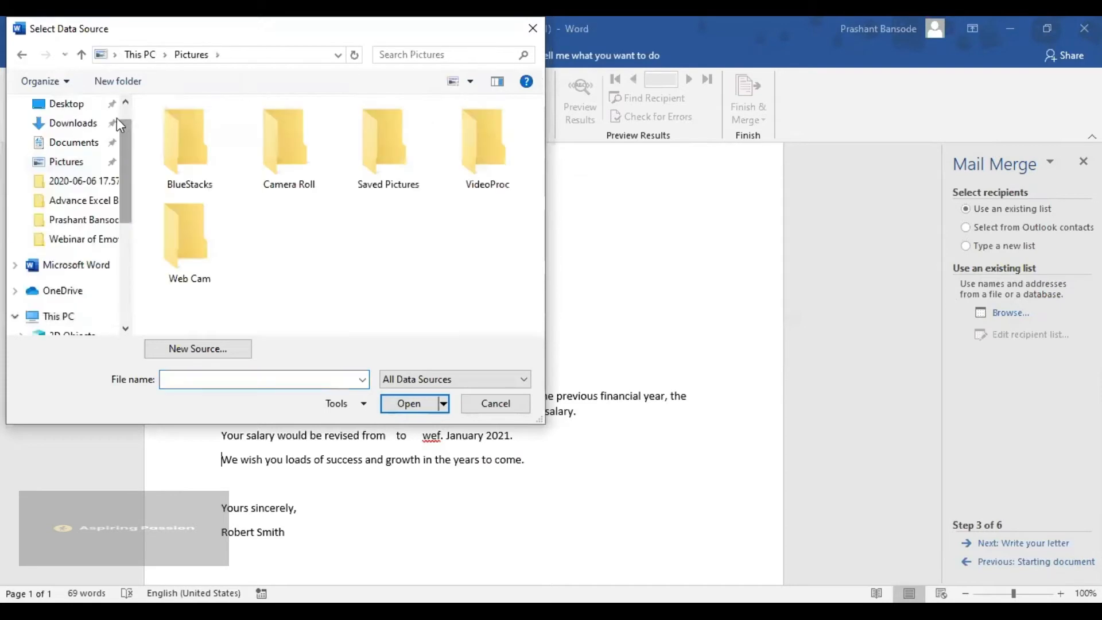
pyautogui.click(78, 122)
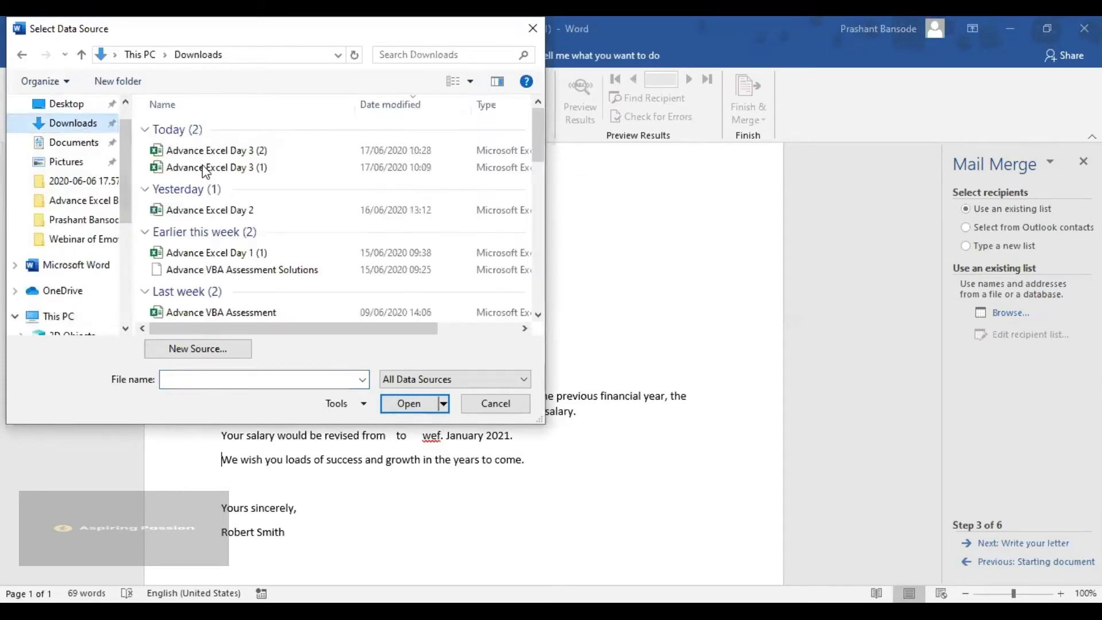
pyautogui.click(213, 154)
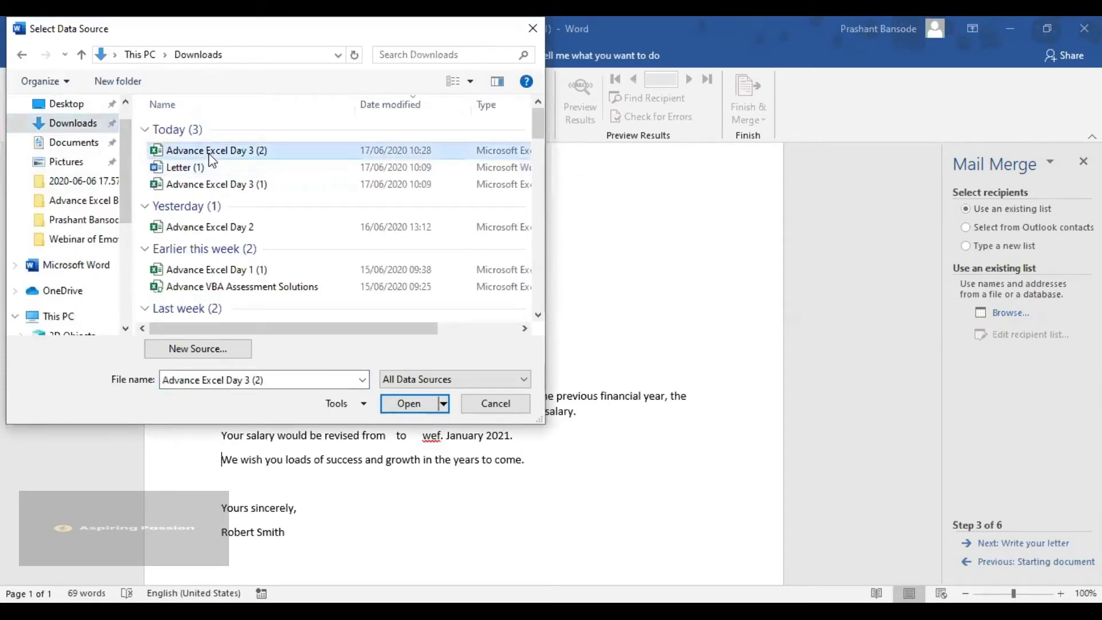
pyautogui.click(415, 404)
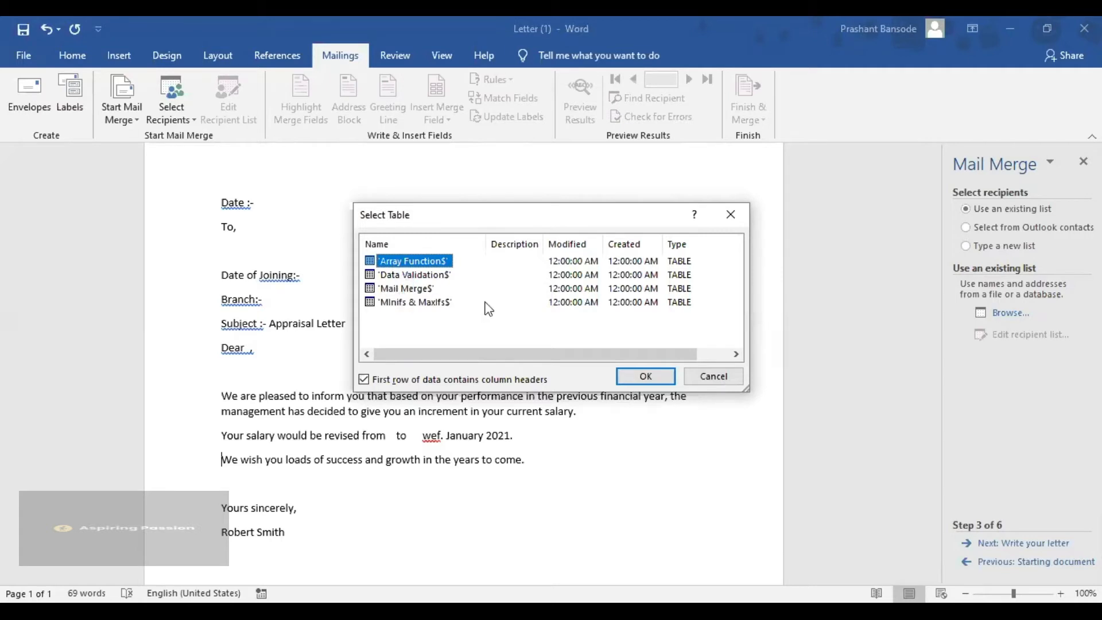
# Use the 'Mail Merge$' sheet, first row as headers, as the recipient table
pyautogui.click(399, 290)
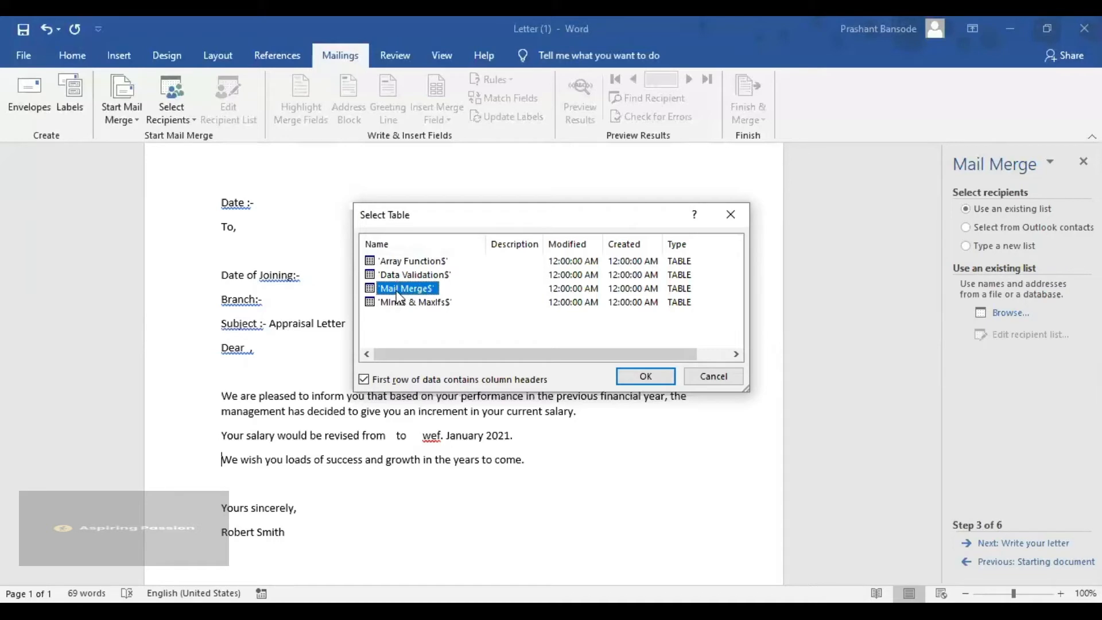
pyautogui.click(656, 377)
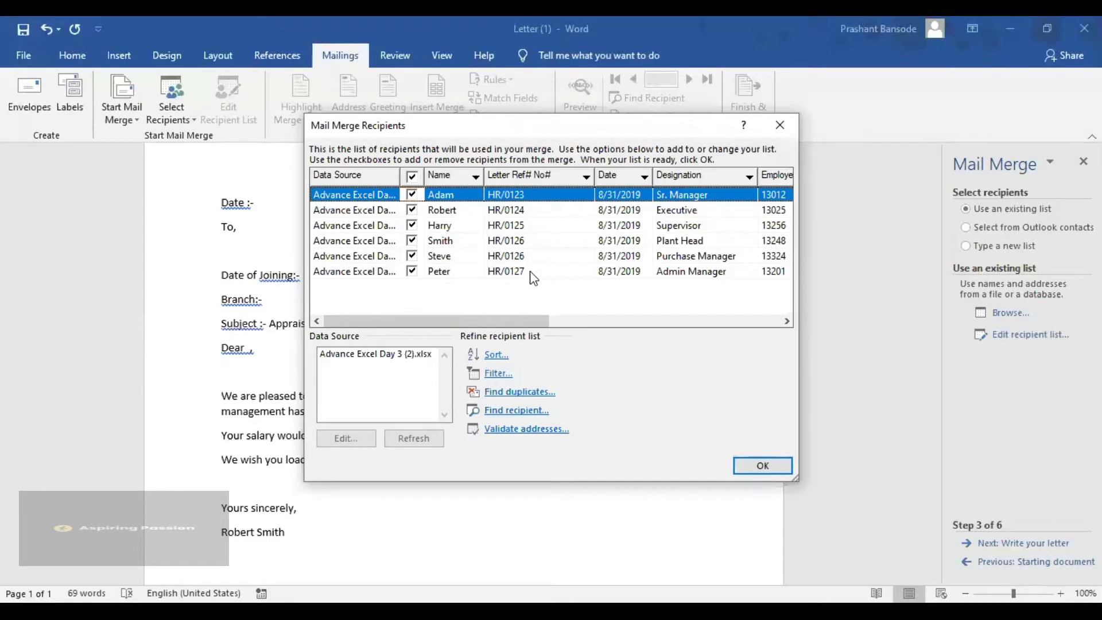
# Review the six loaded employees, then open Filter and Sort for the recipients
pyautogui.click(494, 374)
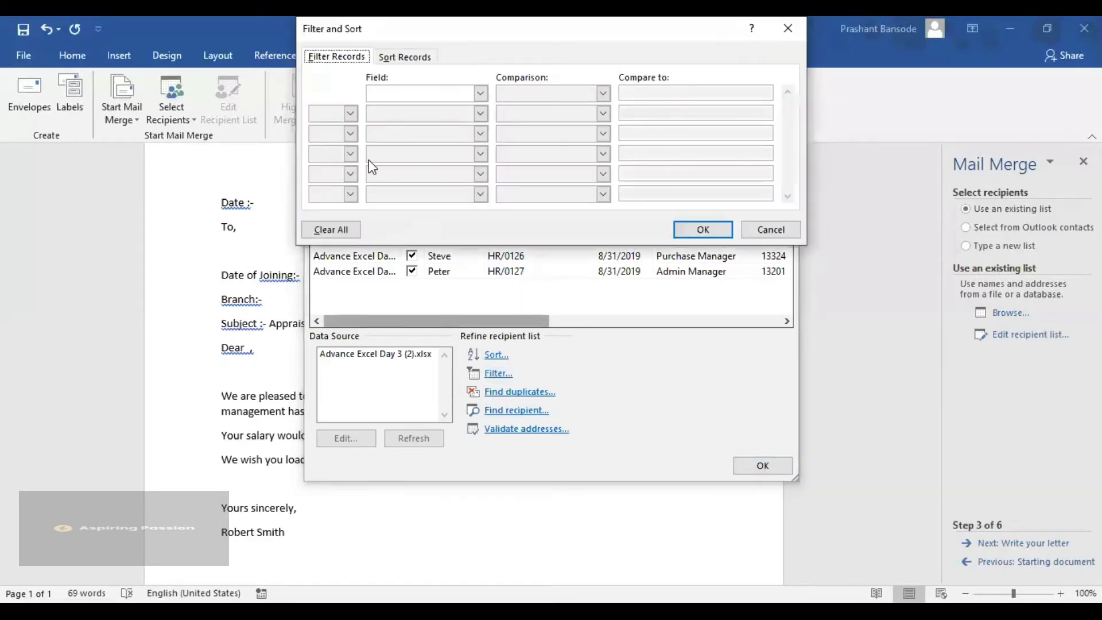
pyautogui.click(481, 93)
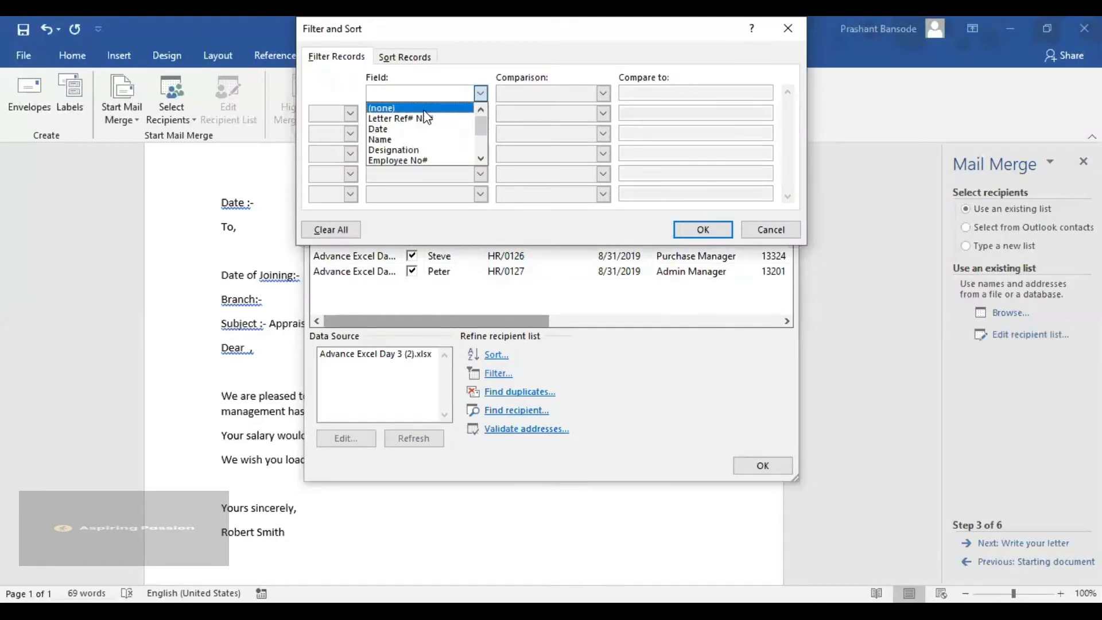
pyautogui.click(772, 230)
pyautogui.click(772, 231)
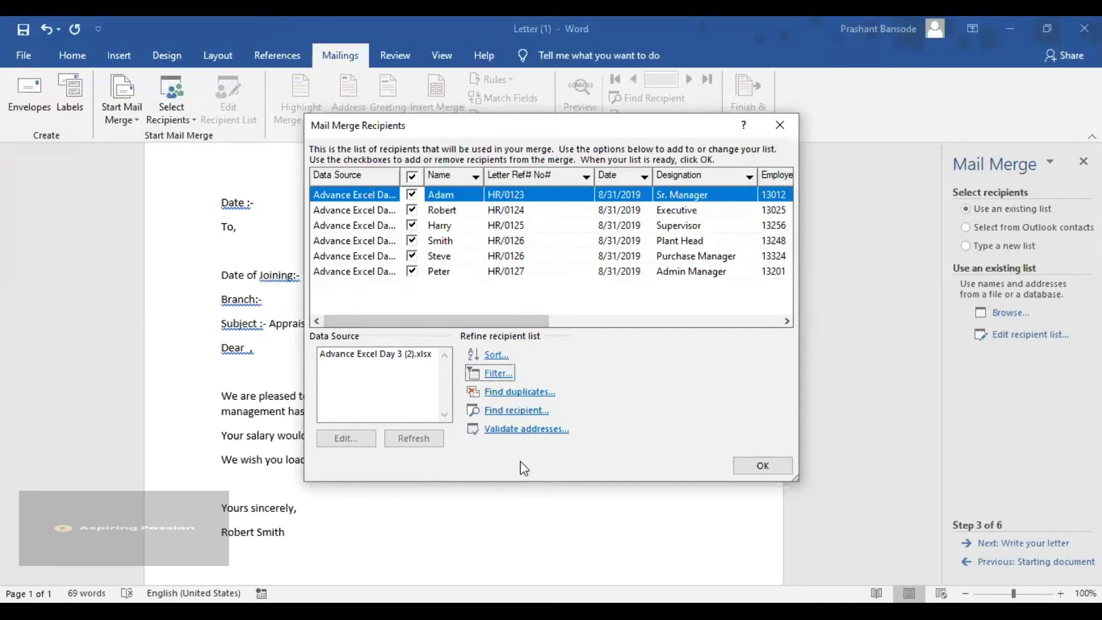
pyautogui.click(504, 435)
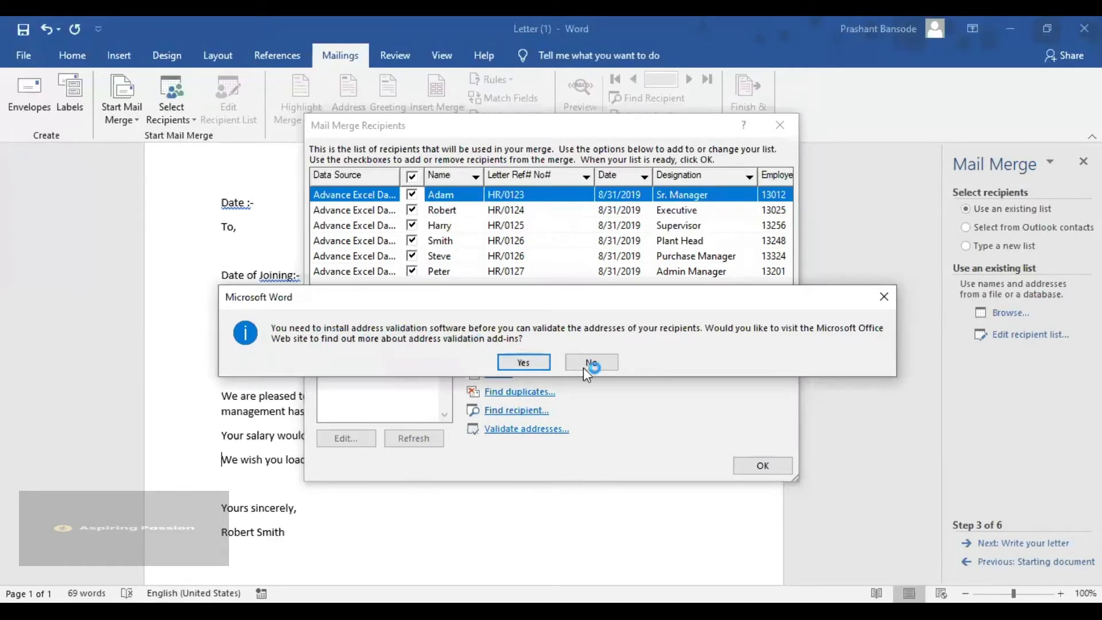
pyautogui.click(885, 297)
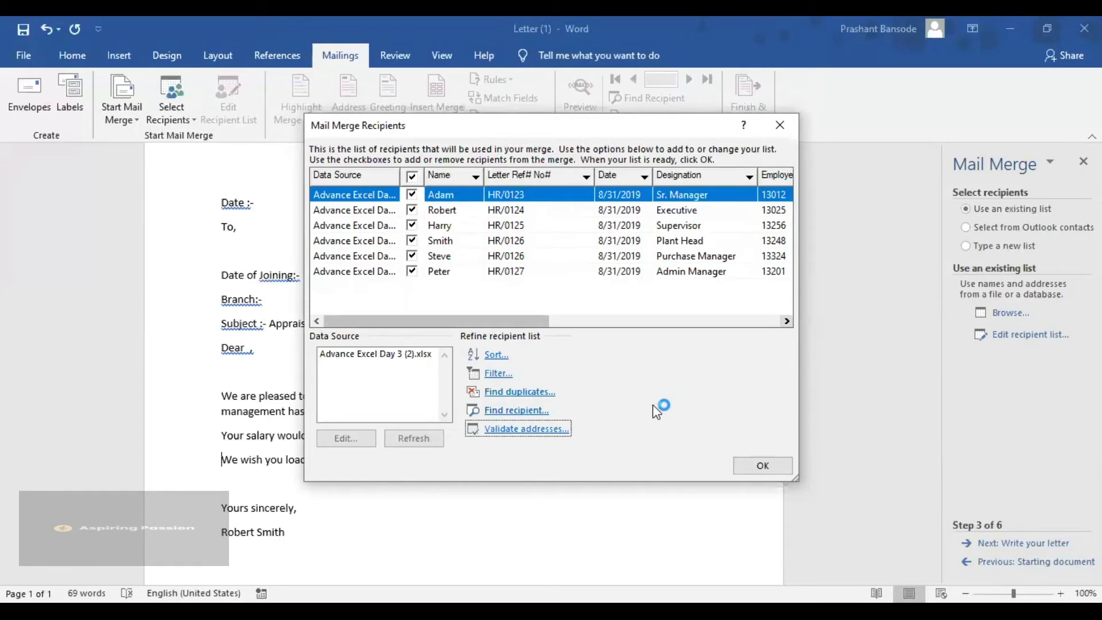
pyautogui.moveTo(524, 321)
pyautogui.mouseDown()
pyautogui.moveTo(767, 332)
pyautogui.moveTo(456, 346)
pyautogui.mouseUp()
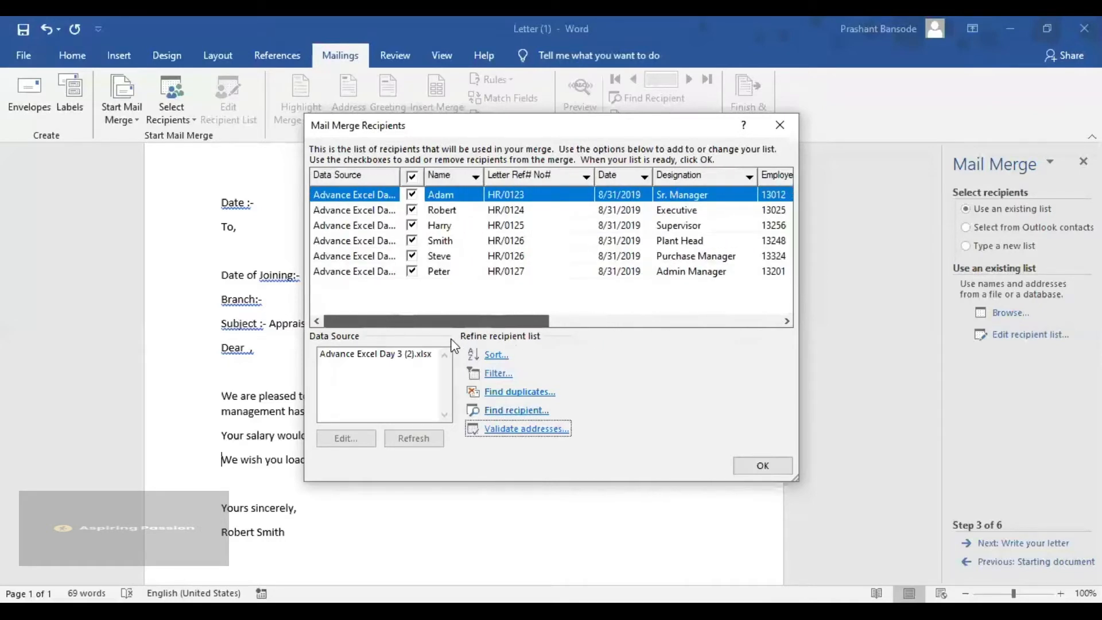
pyautogui.moveTo(524, 338)
pyautogui.mouseDown()
pyautogui.moveTo(594, 325)
pyautogui.moveTo(749, 326)
pyautogui.moveTo(461, 320)
pyautogui.mouseUp()
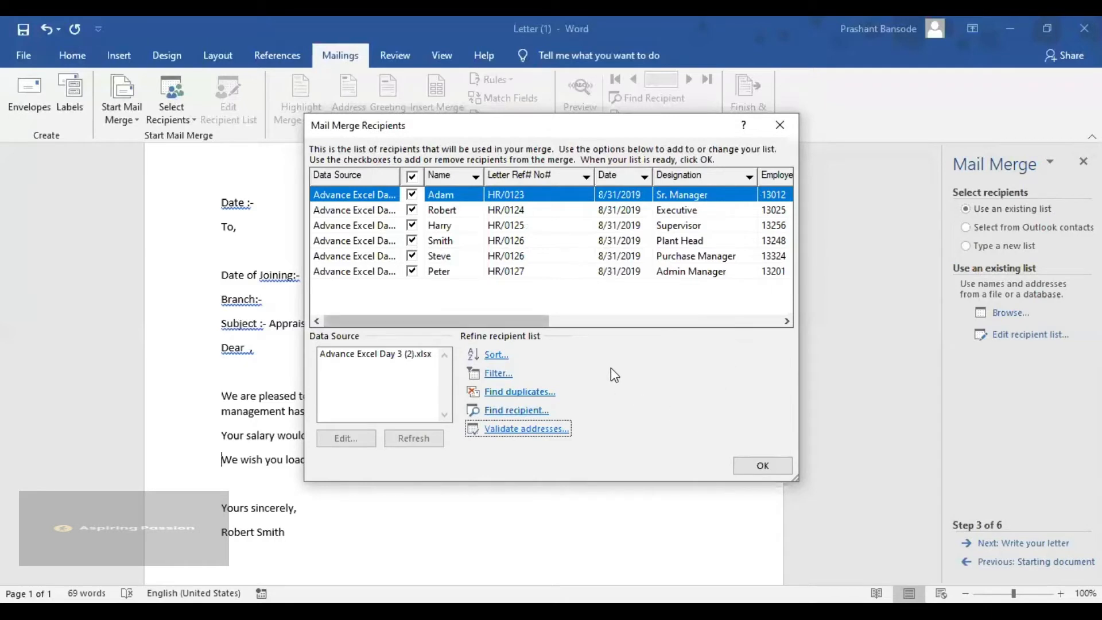
pyautogui.click(782, 470)
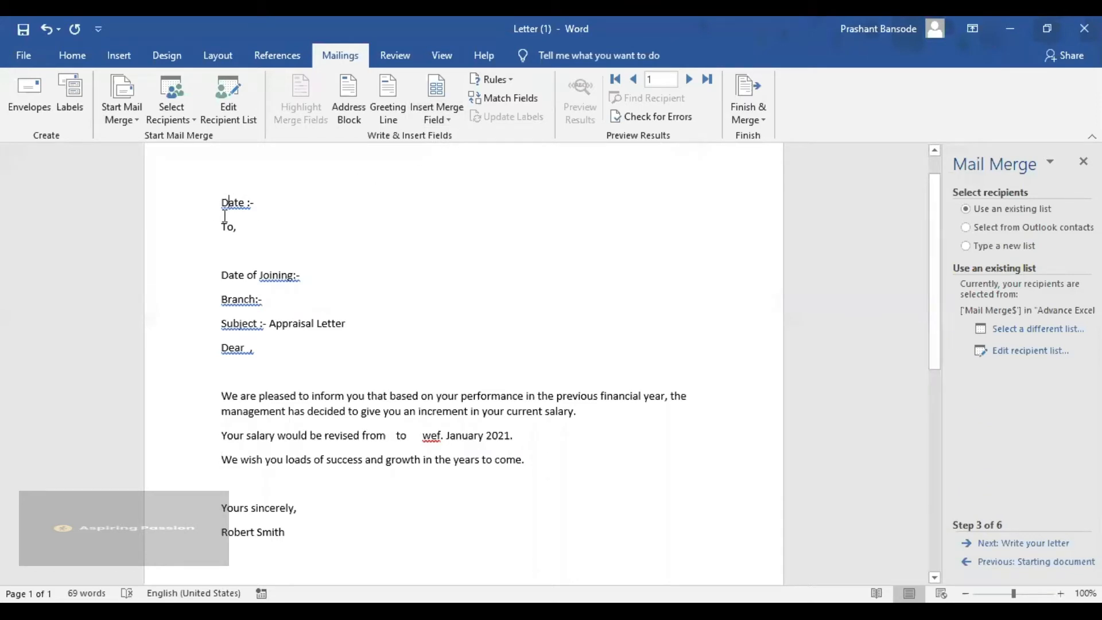
# Insert a blank line above 'Date :-' at the top of the letter
pyautogui.press('Return')
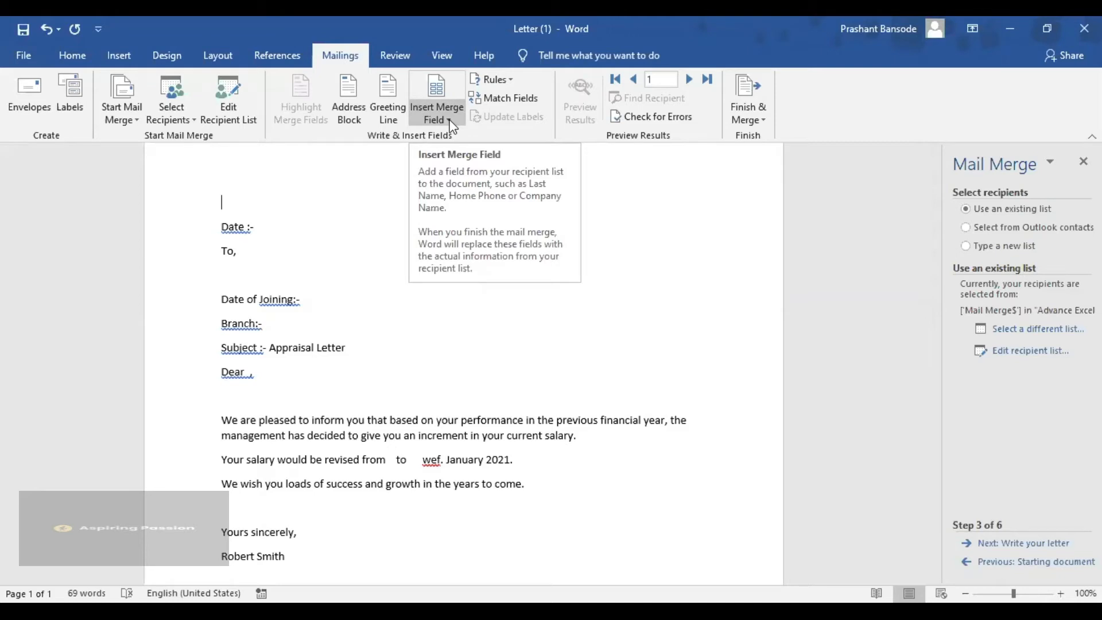
# Insert the «Letter_Ref_No» merge field on the new top line of the letter
pyautogui.click(437, 113)
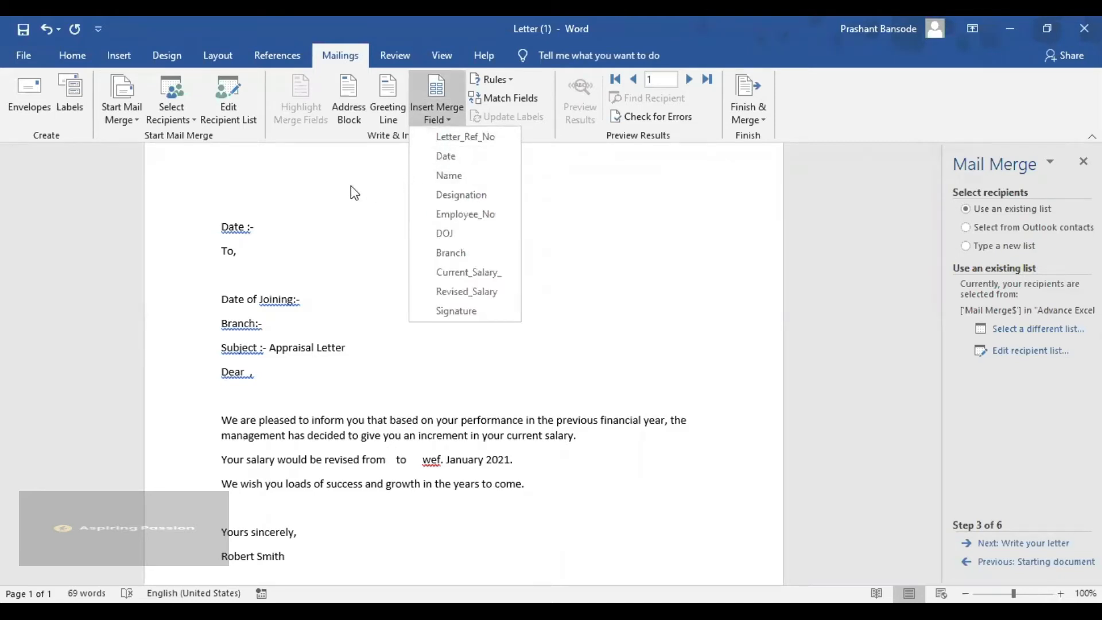
pyautogui.click(465, 138)
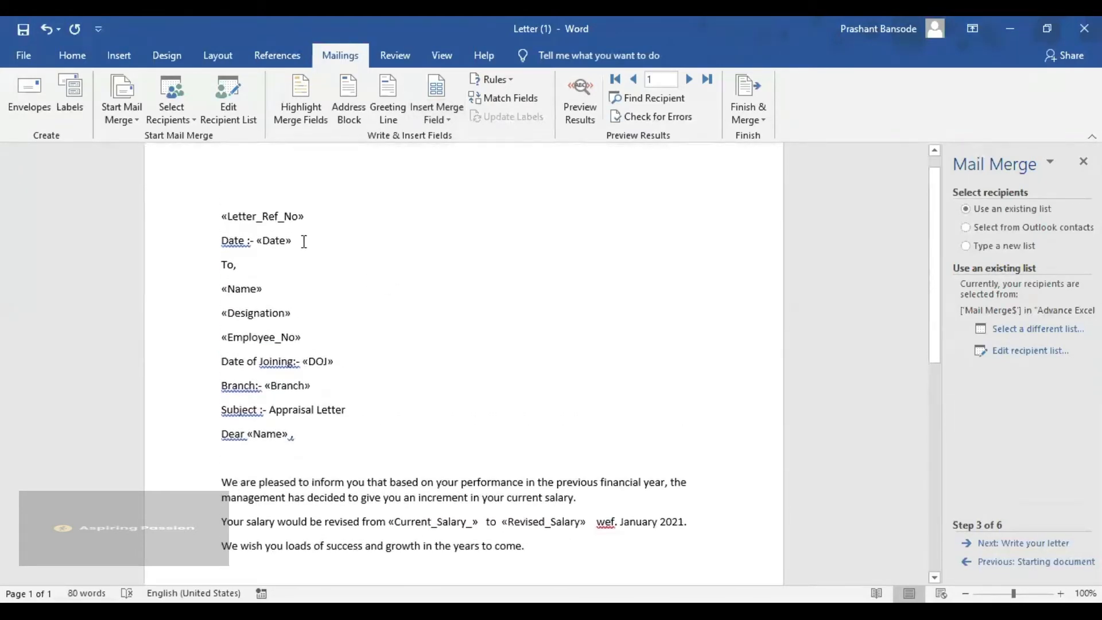
pyautogui.scroll(-1, 304, 241)
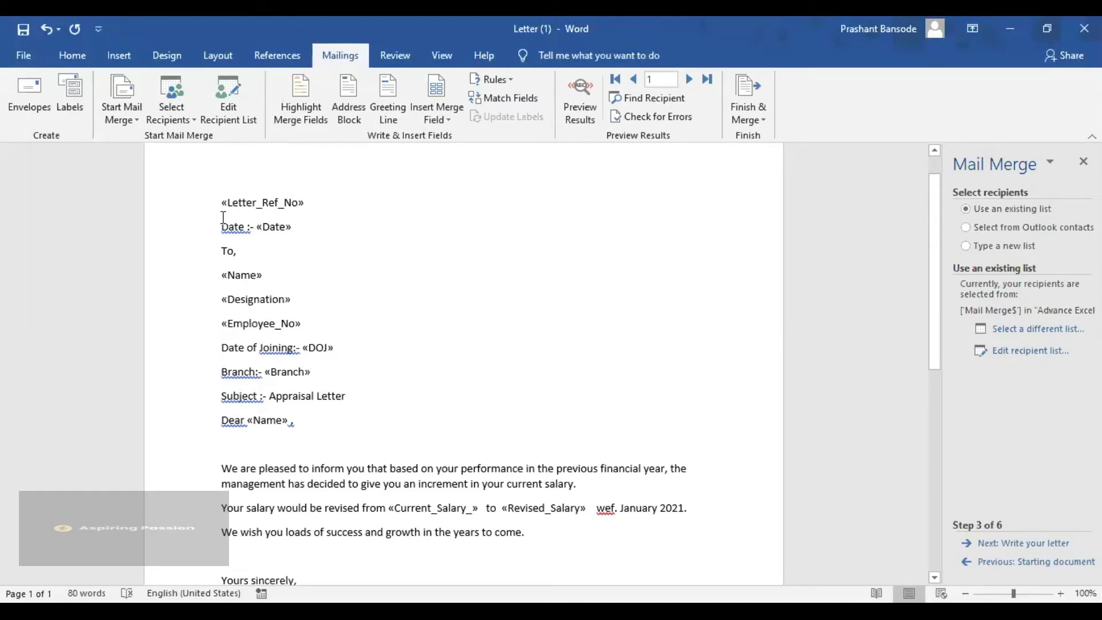
pyautogui.scroll(-2, 362, 226)
pyautogui.scroll(-3, 364, 224)
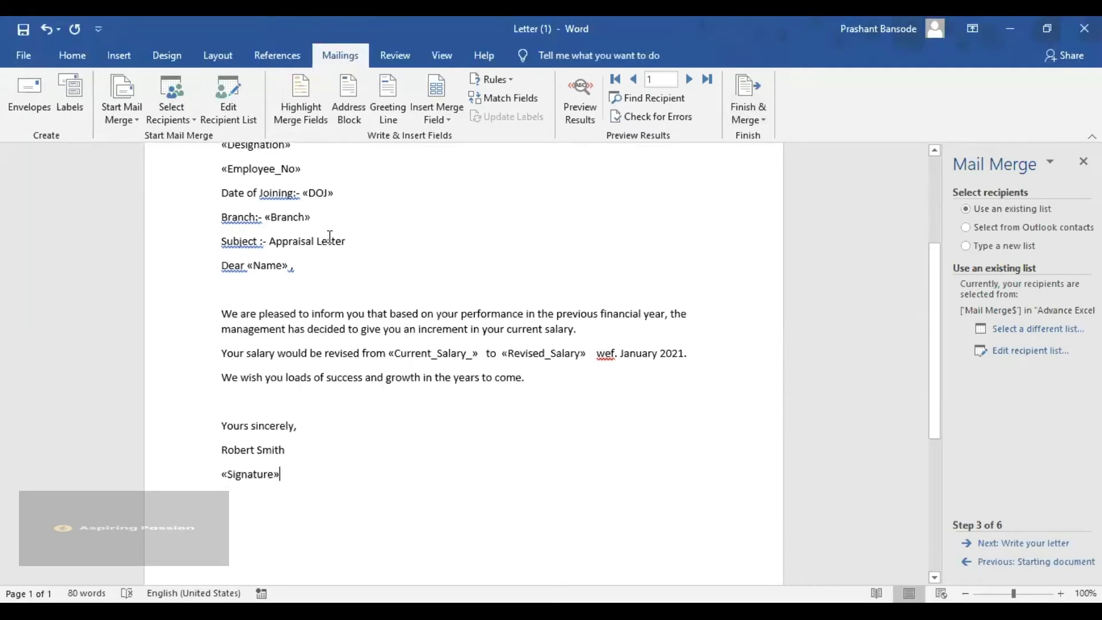
pyautogui.scroll(5, 330, 236)
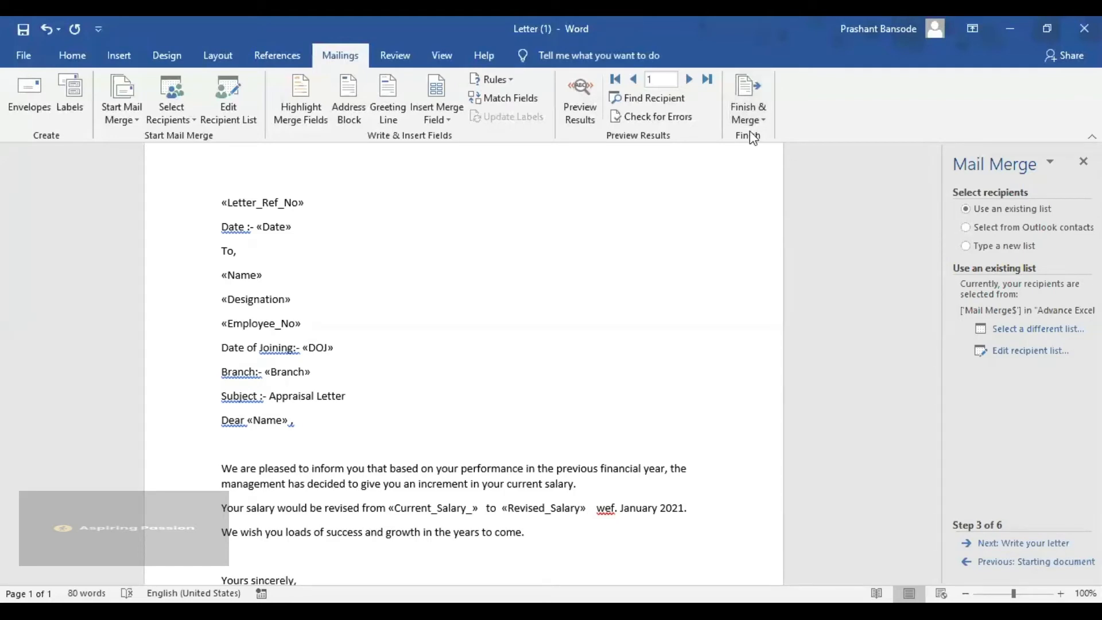
# Merge all records into a new document using Finish & Merge > Edit Individual Documents
pyautogui.click(751, 101)
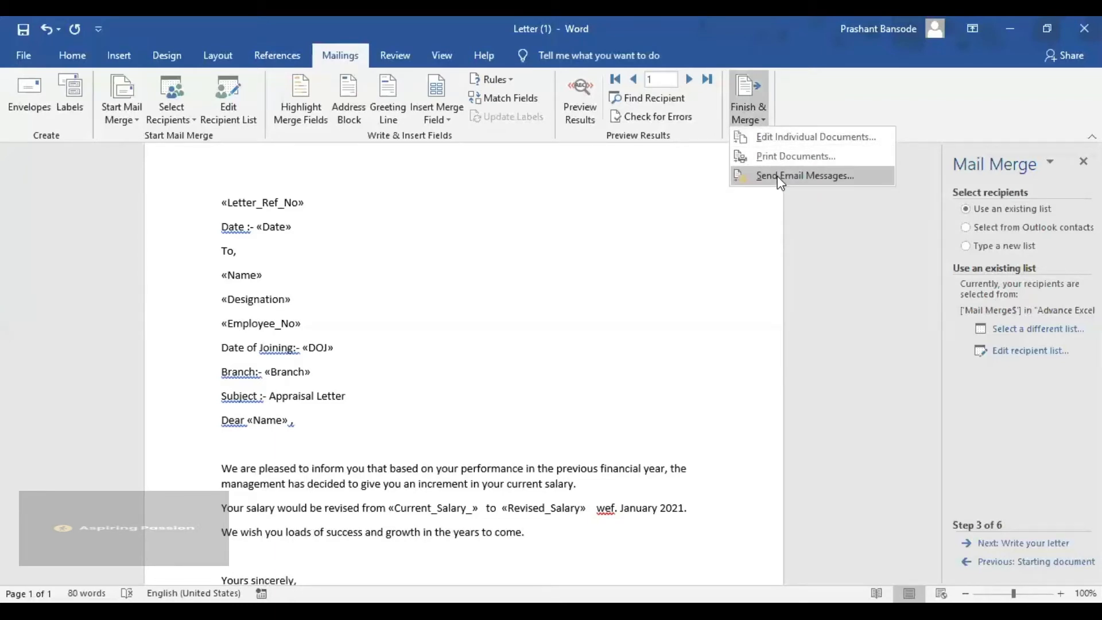
pyautogui.click(781, 142)
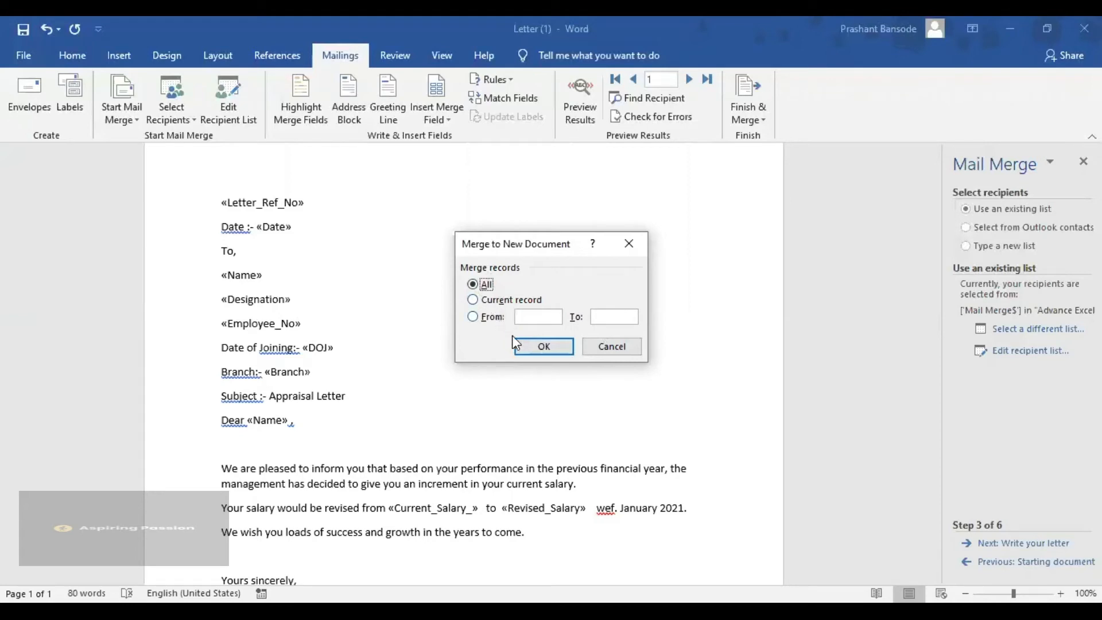
pyautogui.click(546, 347)
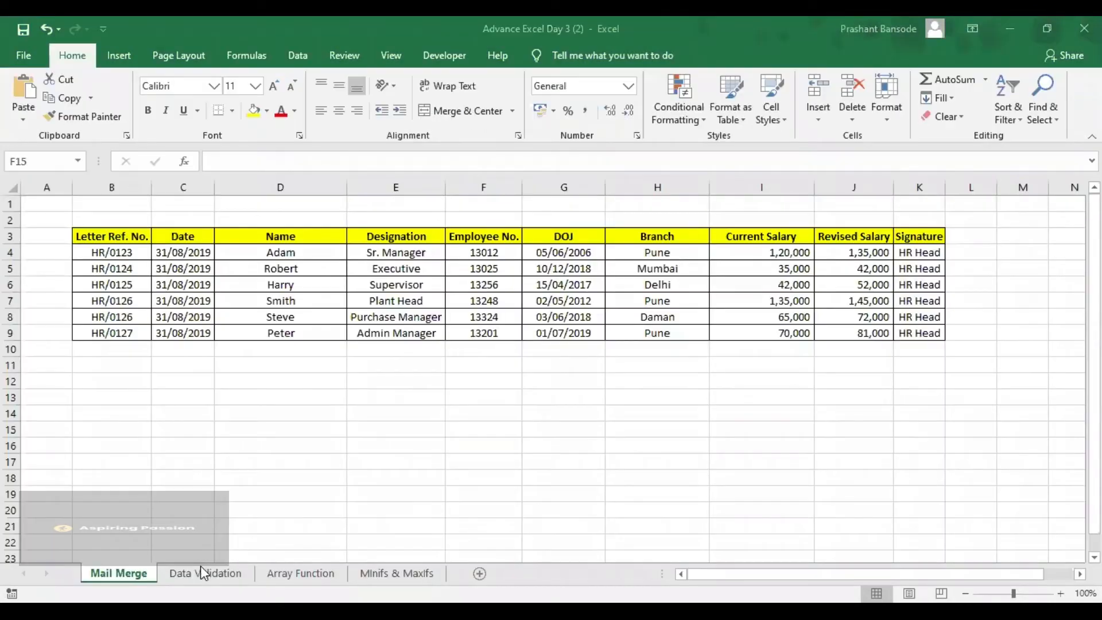
# Switch to the Data Validation sheet and select the rule labels in C5:C13
pyautogui.click(205, 575)
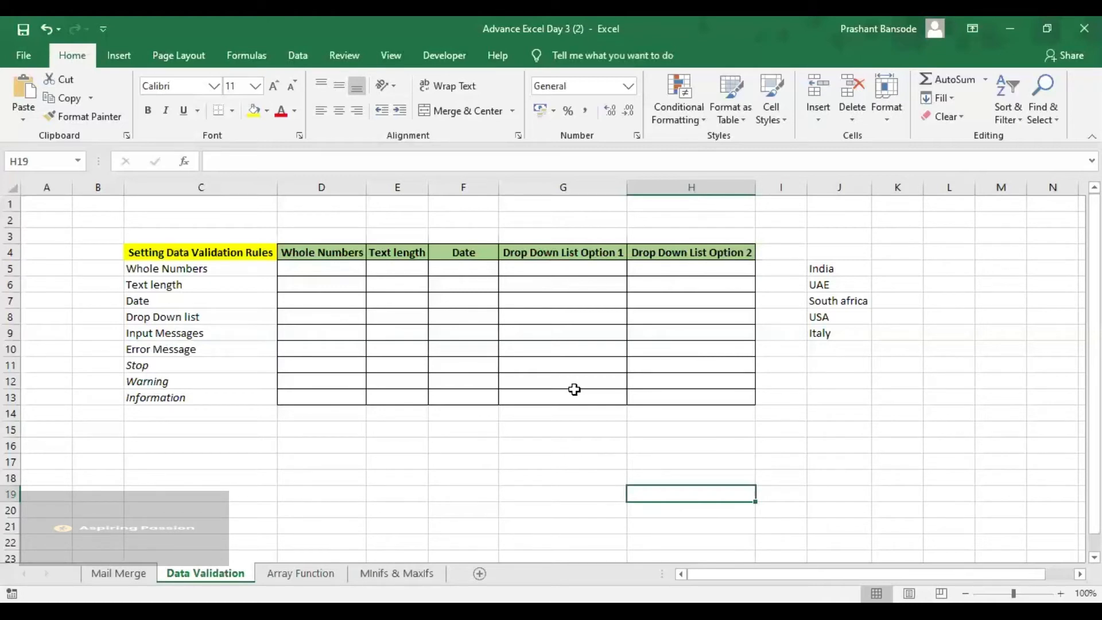
pyautogui.moveTo(319, 267); pyautogui.dragTo(659, 402)
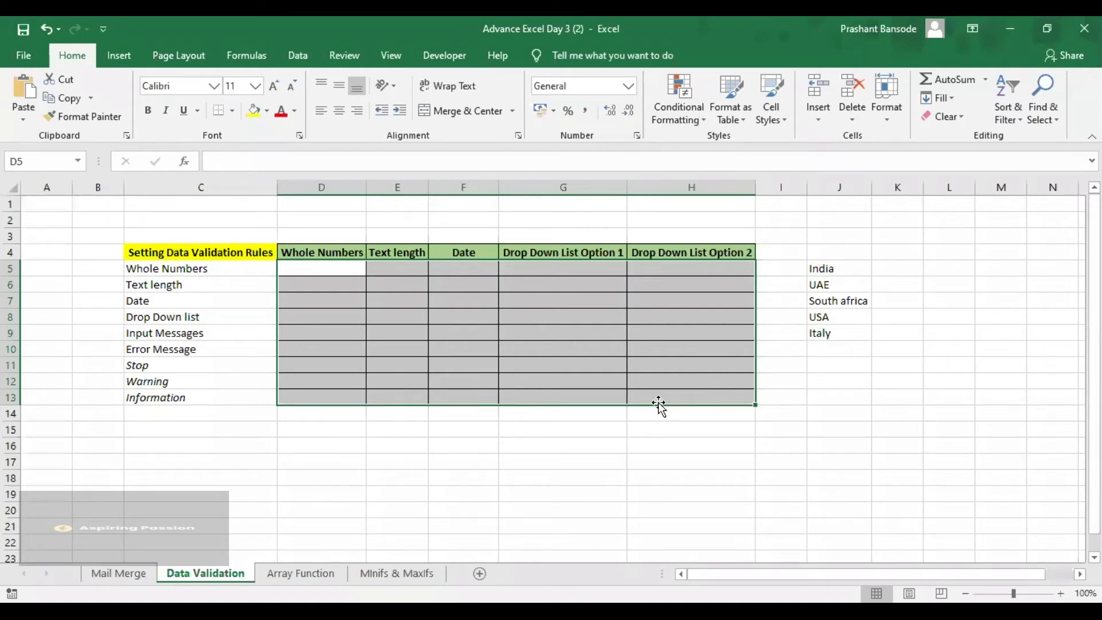
pyautogui.click(305, 316)
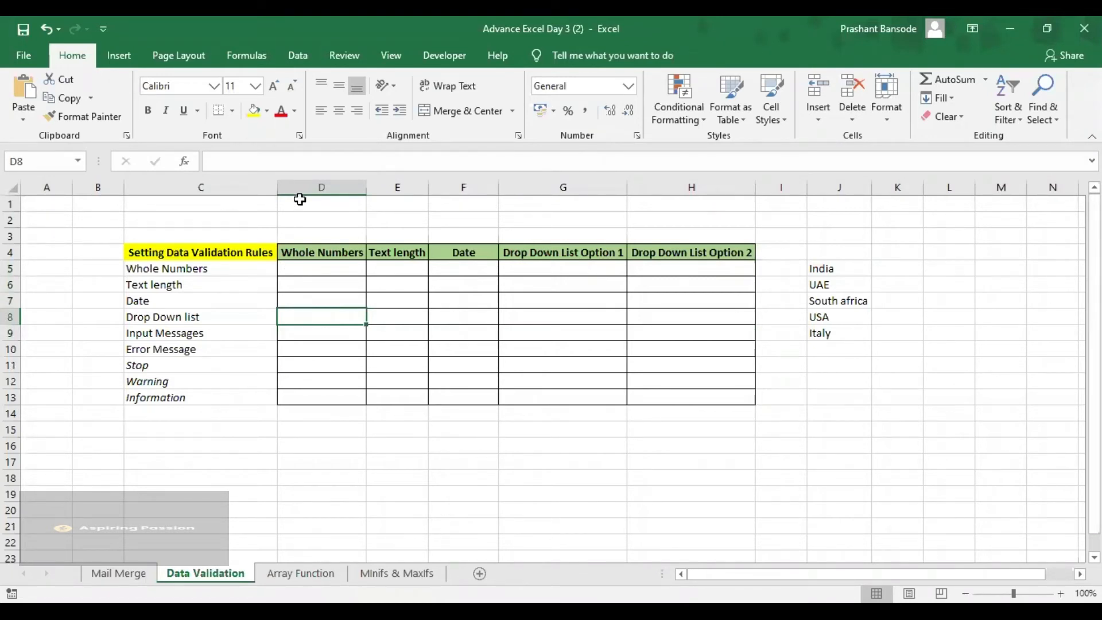
pyautogui.click(325, 300)
pyautogui.click(187, 274)
pyautogui.moveTo(187, 273); pyautogui.dragTo(182, 396)
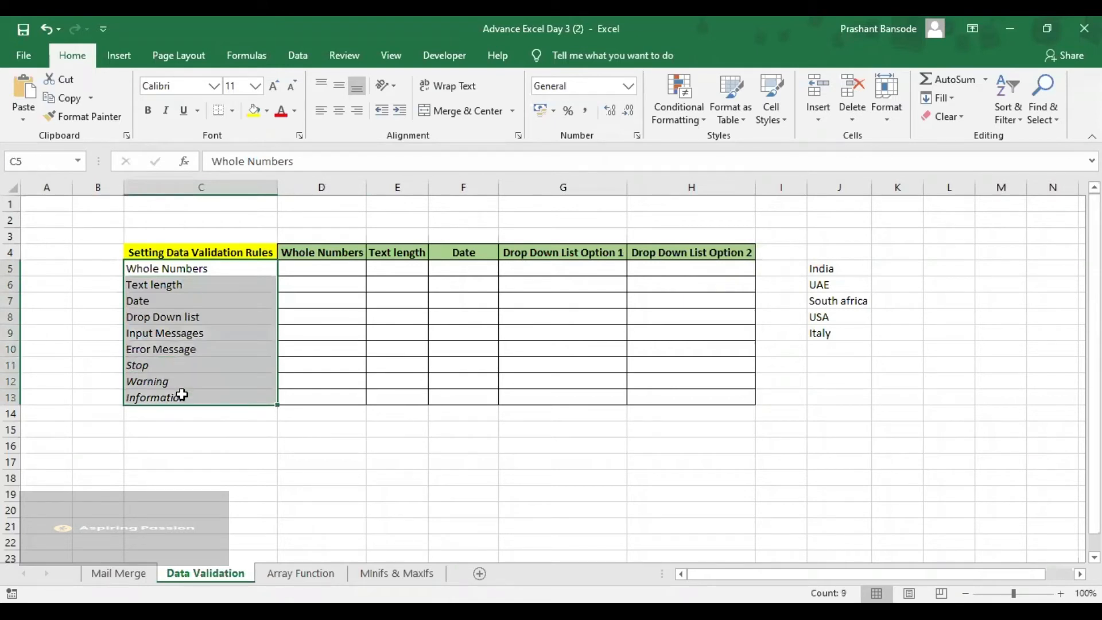
pyautogui.click(205, 270)
pyautogui.click(190, 316)
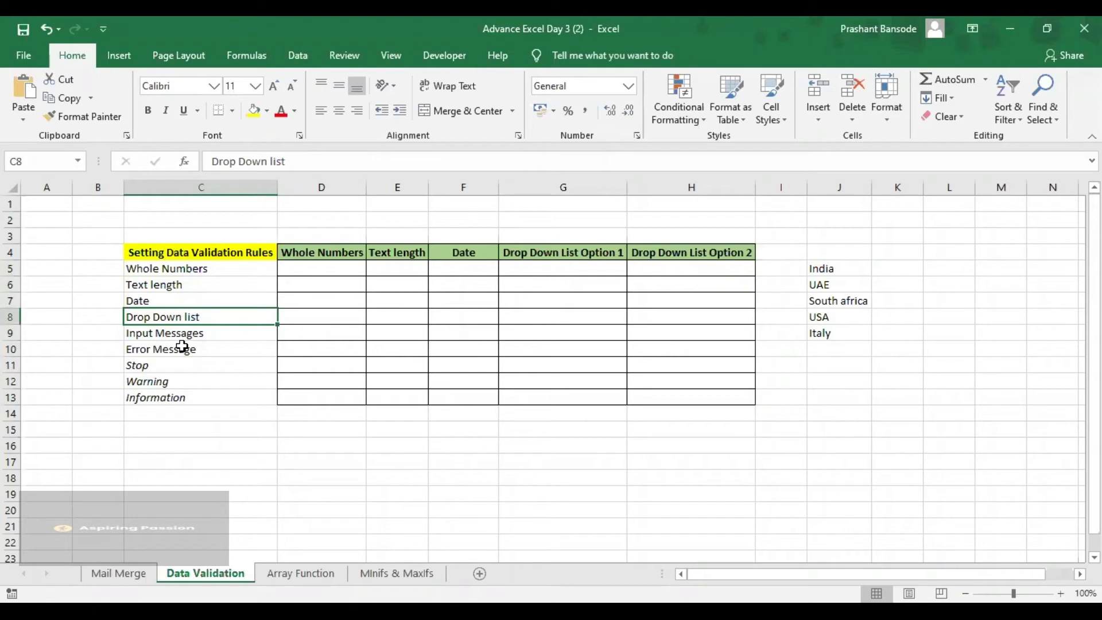
pyautogui.moveTo(320, 253); pyautogui.dragTo(318, 396)
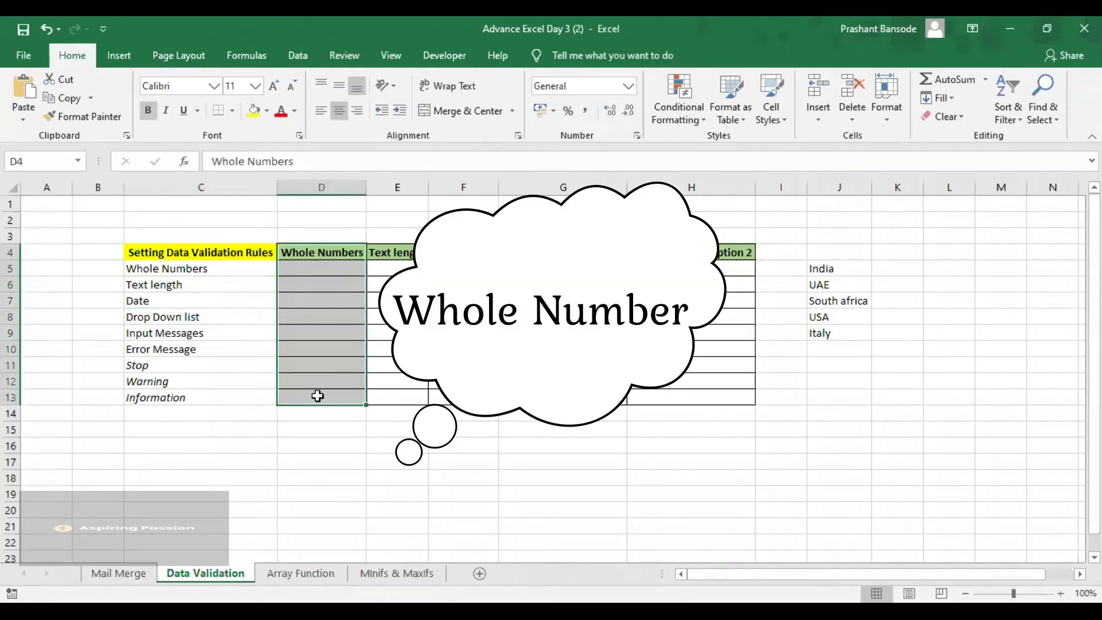
pyautogui.click(314, 304)
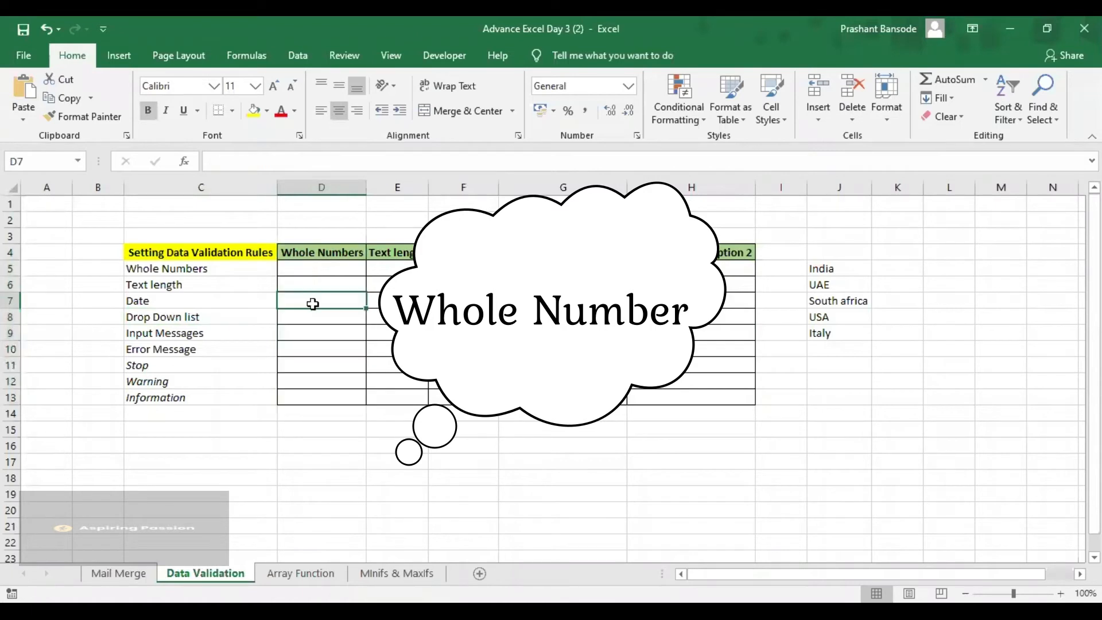
pyautogui.click(300, 269)
pyautogui.moveTo(300, 269); pyautogui.dragTo(312, 396)
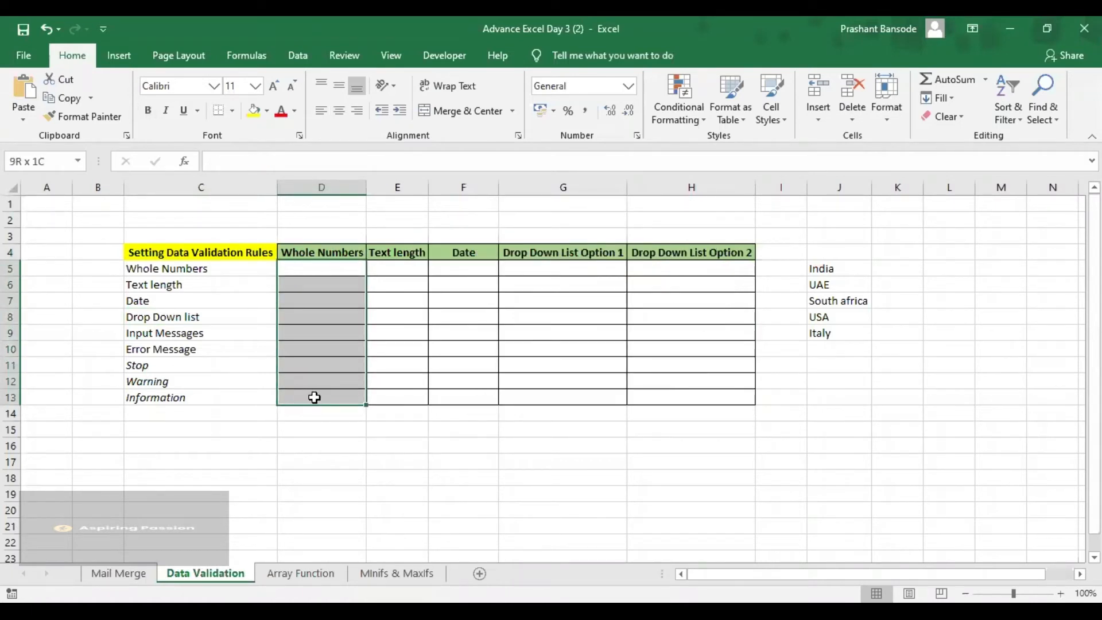
pyautogui.click(292, 442)
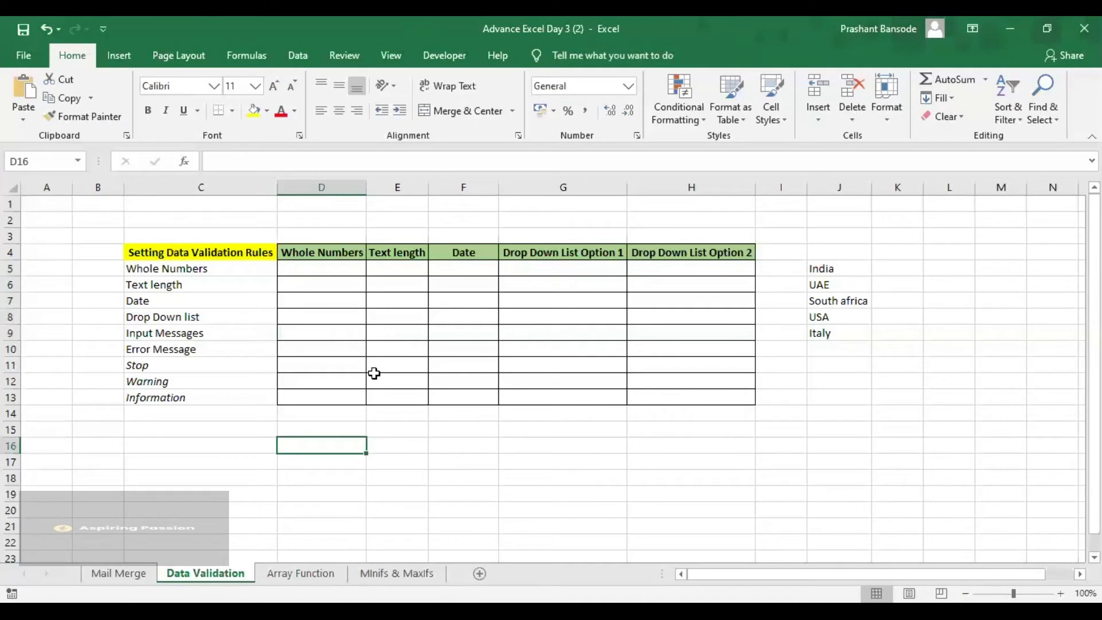
pyautogui.moveTo(332, 263); pyautogui.dragTo(322, 405)
pyautogui.click(337, 442)
# Select D5:D13 and open the Data Validation dialog from the Data tab
pyautogui.moveTo(322, 266); pyautogui.dragTo(343, 401)
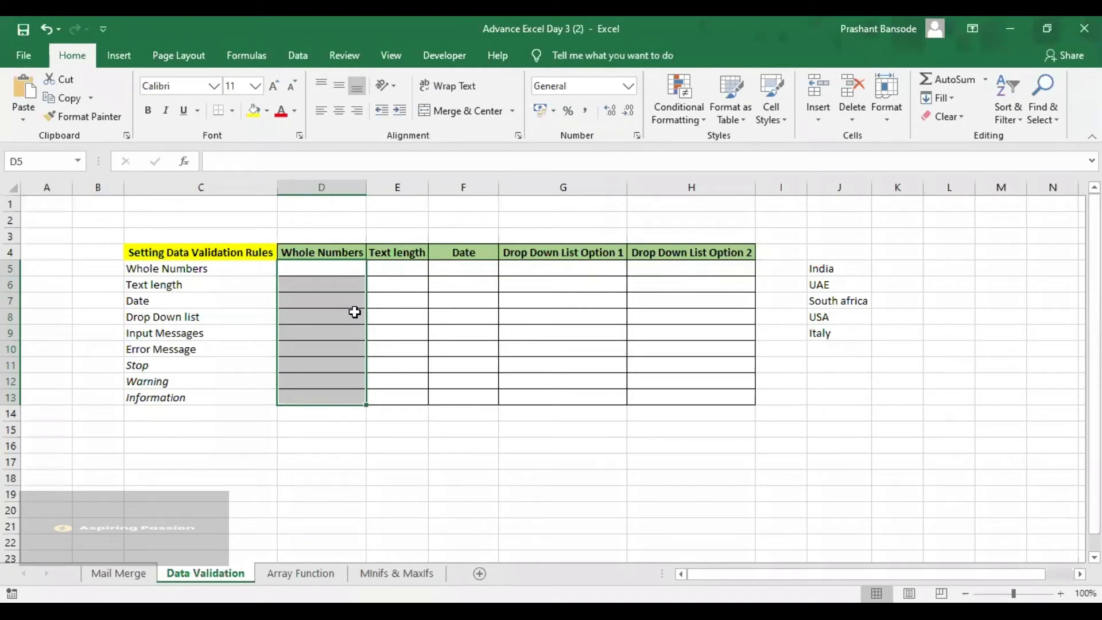
pyautogui.click(333, 366)
pyautogui.moveTo(320, 270); pyautogui.dragTo(334, 397)
pyautogui.click(309, 55)
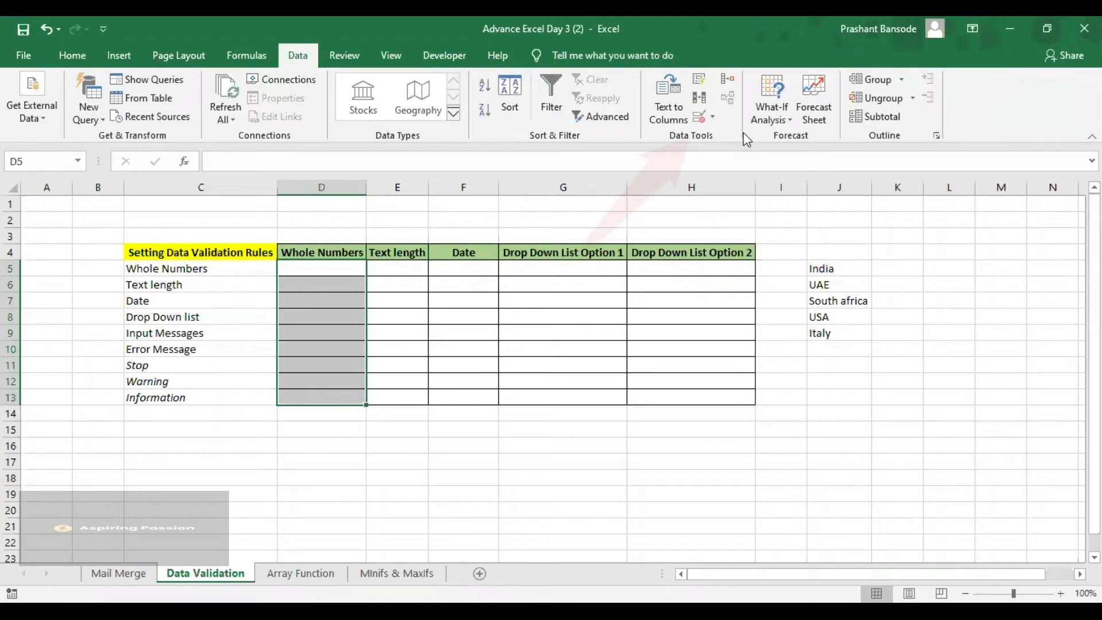
pyautogui.click(712, 118)
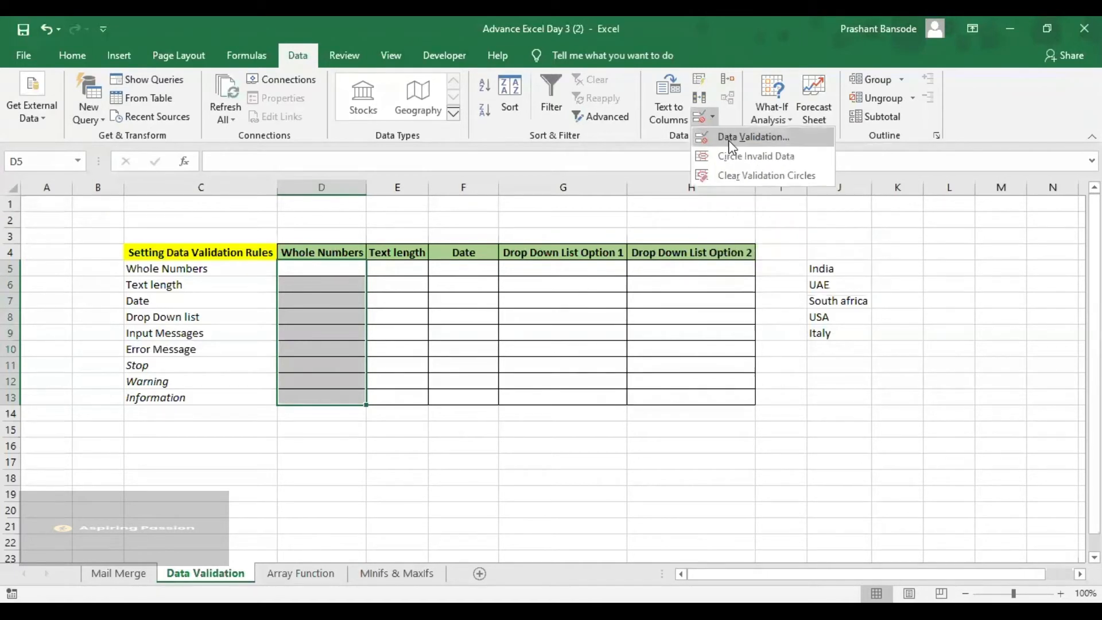
pyautogui.click(729, 140)
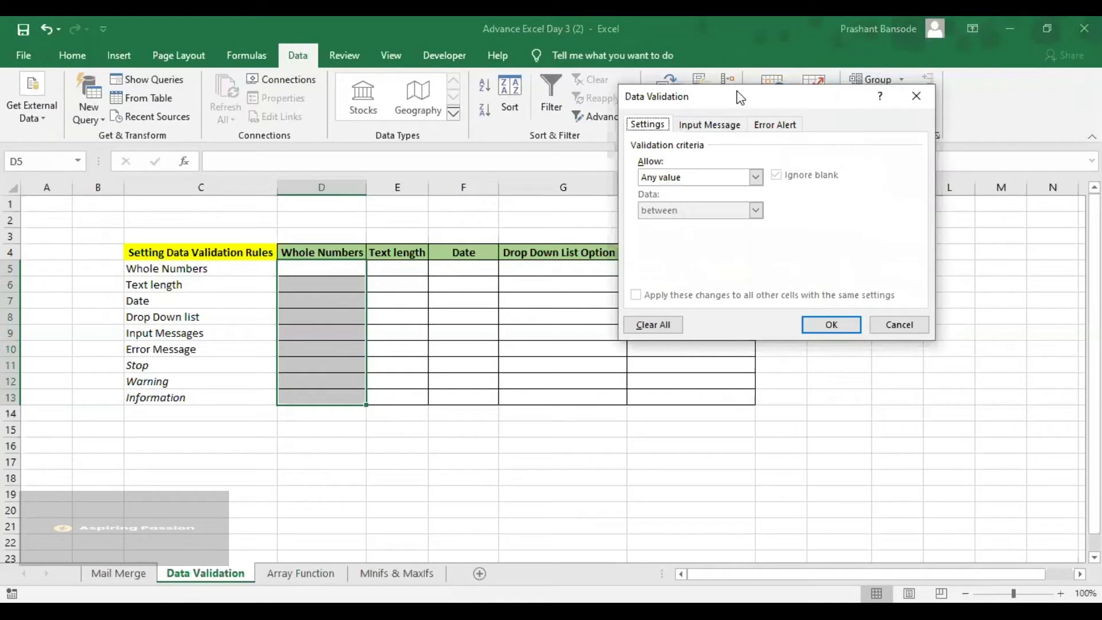
pyautogui.moveTo(741, 97); pyautogui.dragTo(573, 235)
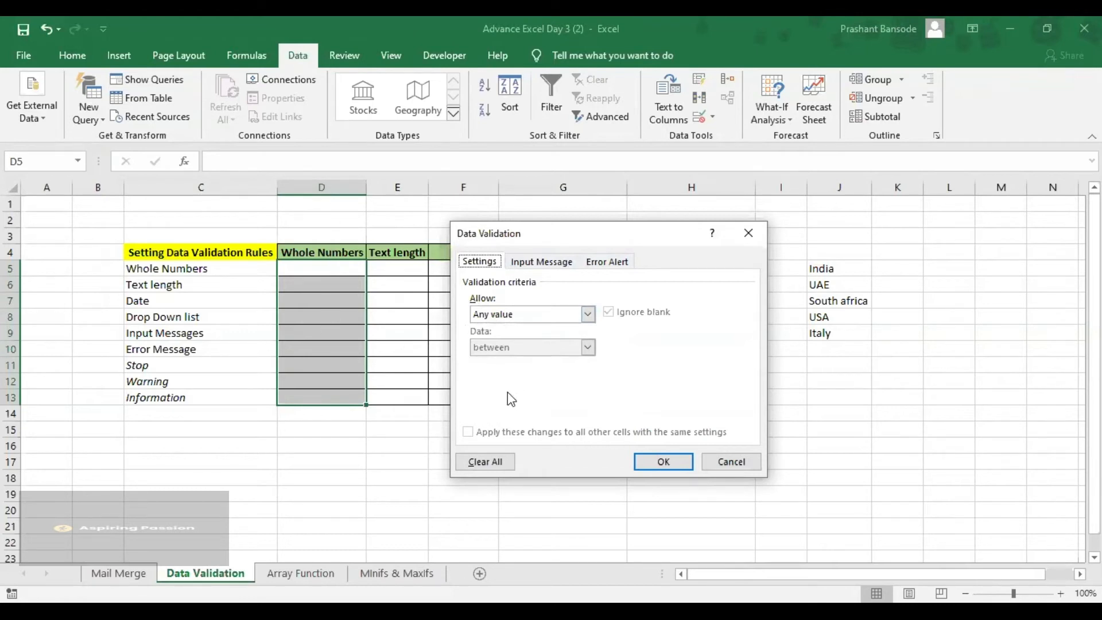
# Allow only whole numbers between 1 and 100
pyautogui.click(540, 315)
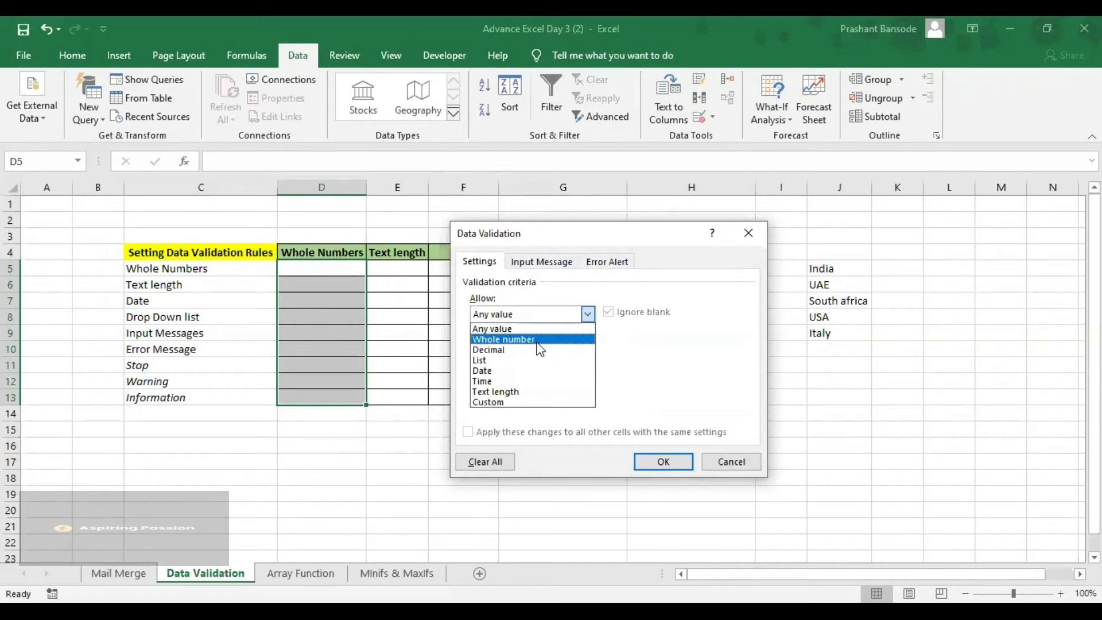
pyautogui.click(536, 343)
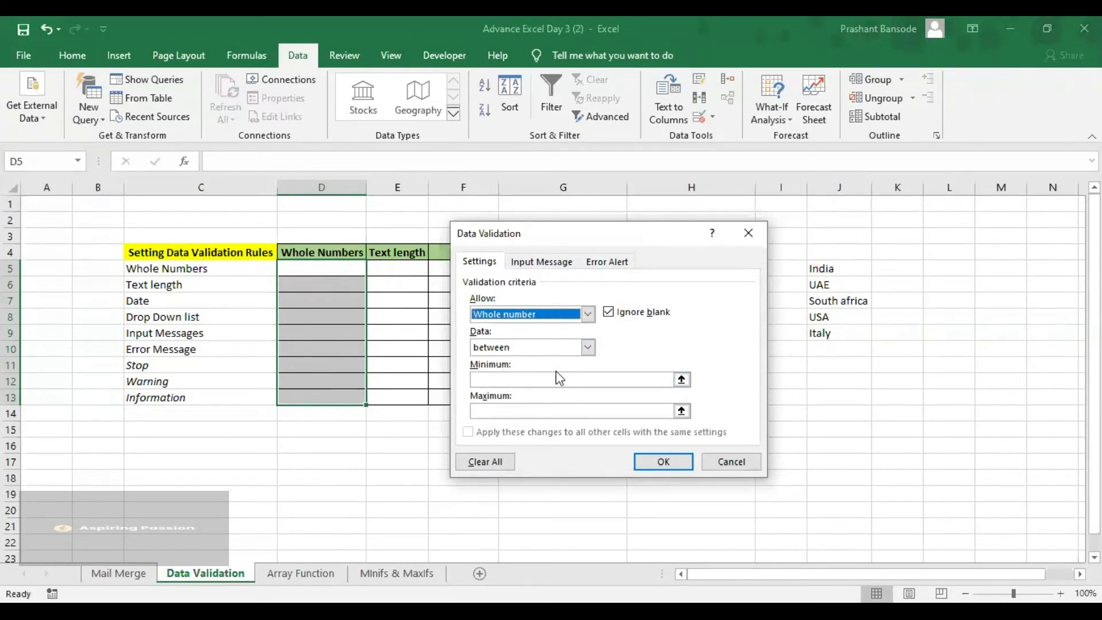
pyautogui.click(548, 346)
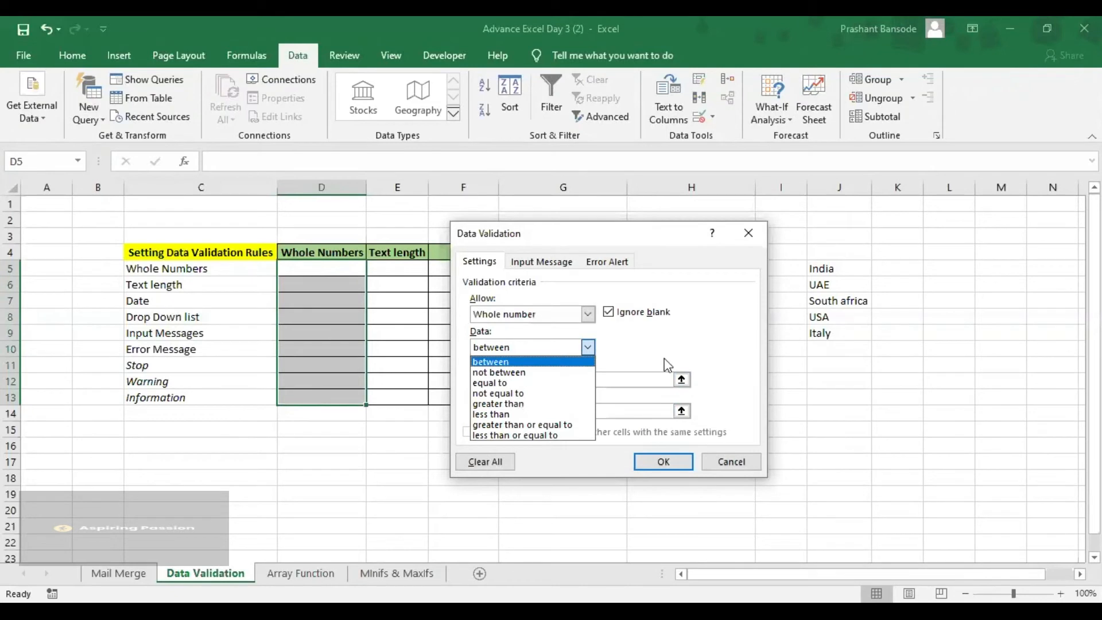
pyautogui.click(550, 360)
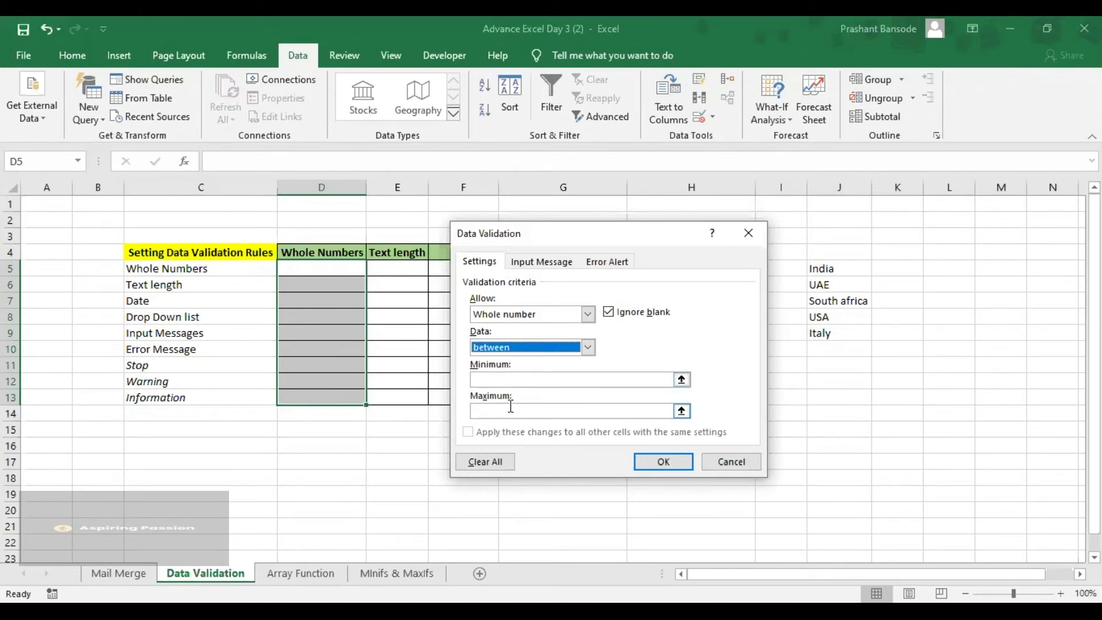
pyautogui.click(511, 381)
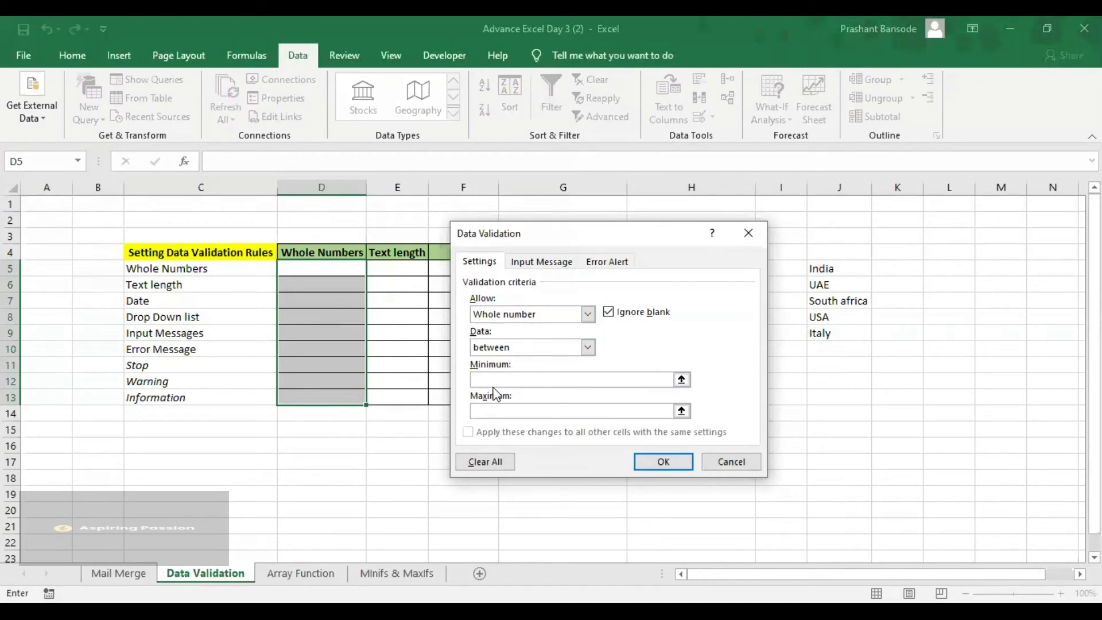
pyautogui.write('1')
pyautogui.click(499, 412)
pyautogui.write('100')
pyautogui.click(478, 379)
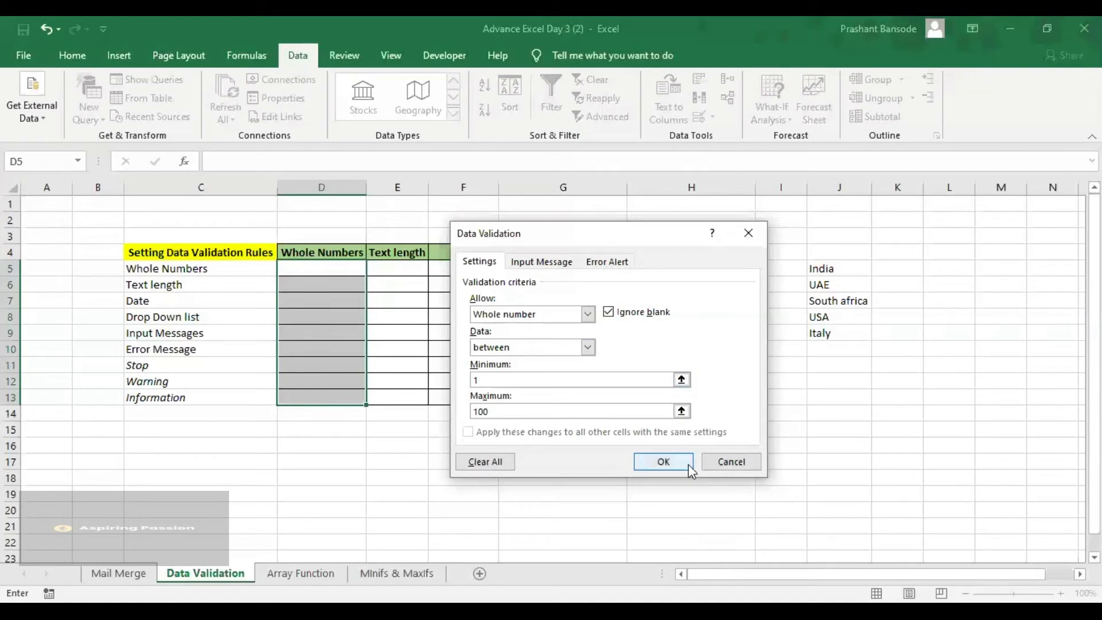
# Confirm the 1–100 whole-number rule and select D5 for testing
pyautogui.click(660, 464)
pyautogui.click(298, 328)
pyautogui.moveTo(306, 267); pyautogui.dragTo(319, 398)
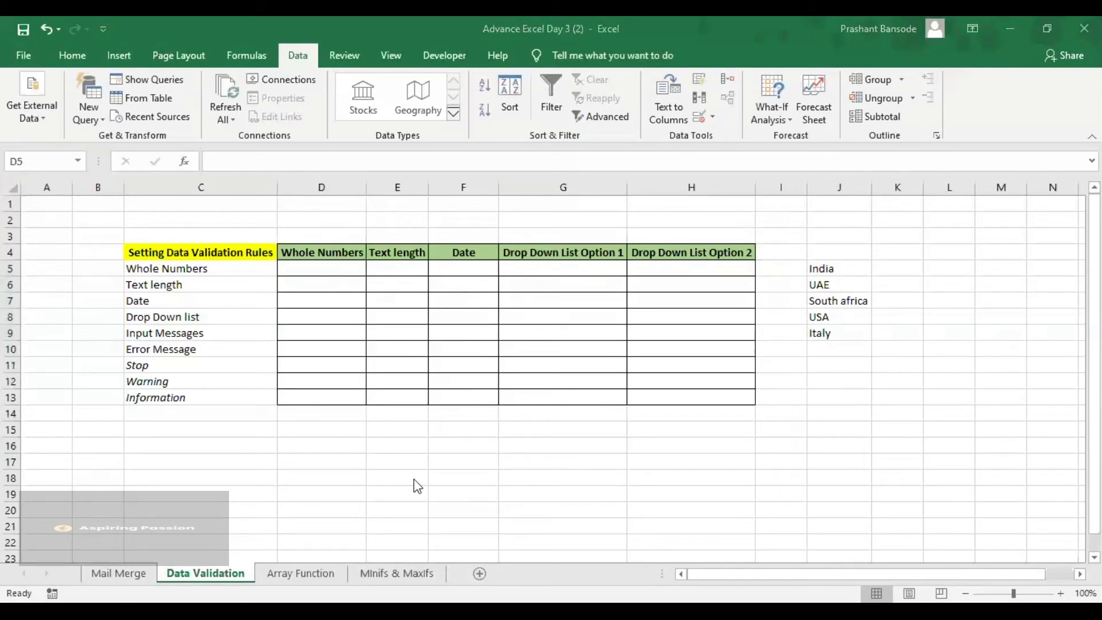
pyautogui.click(352, 491)
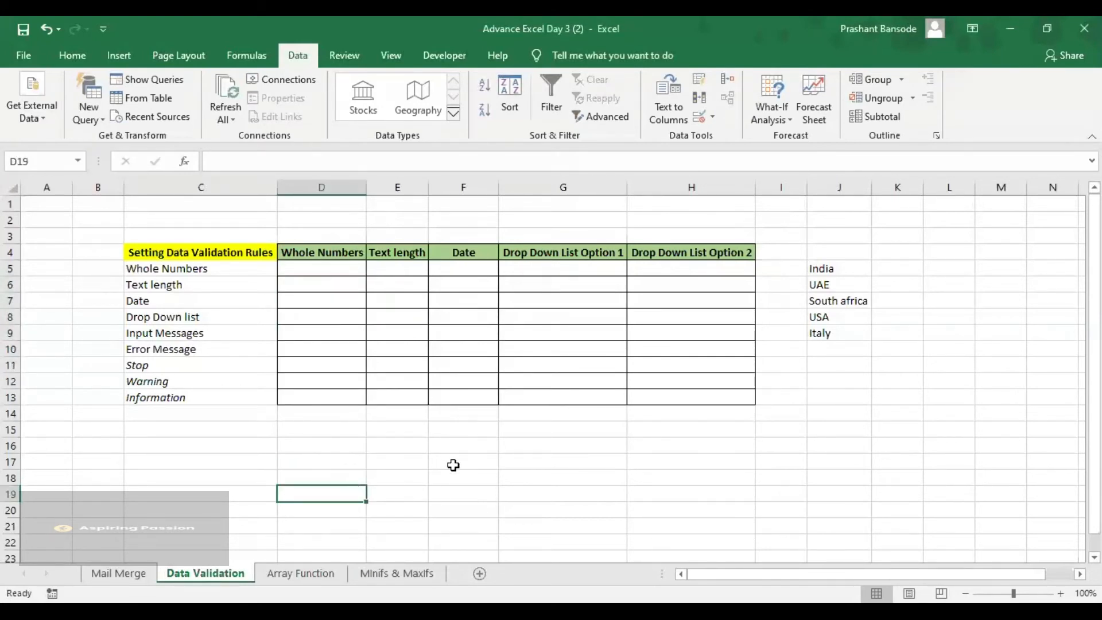
pyautogui.click(318, 264)
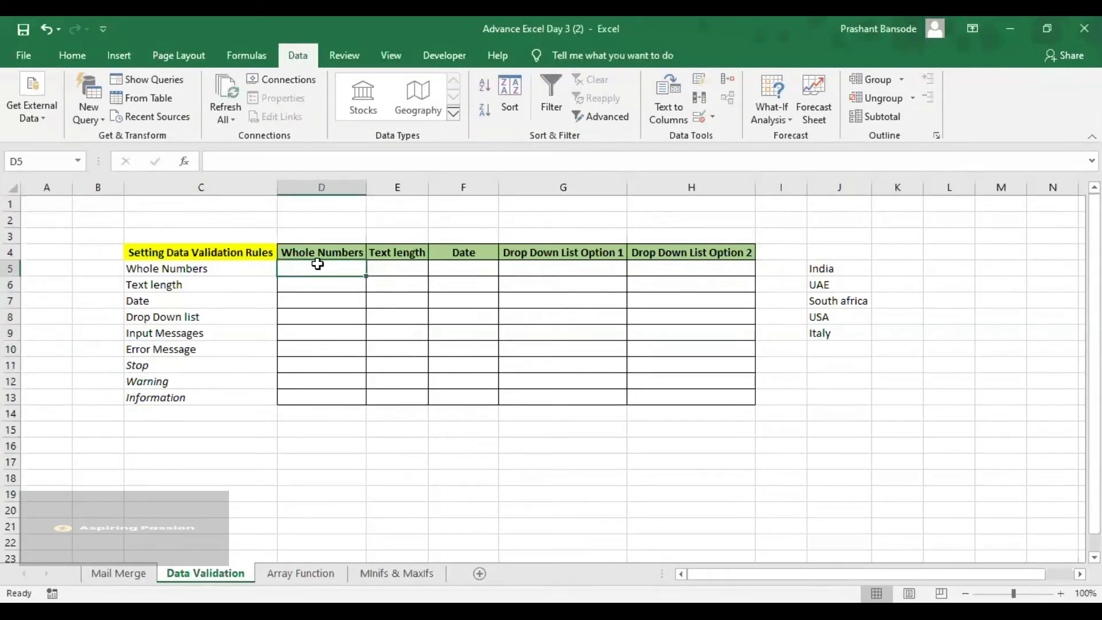
pyautogui.click(313, 279)
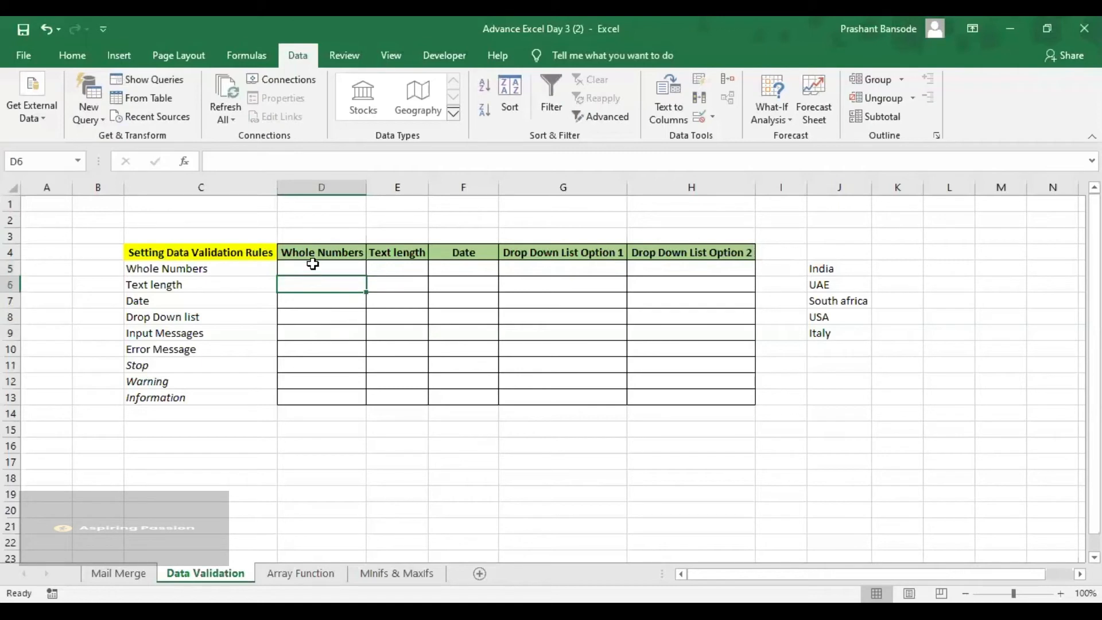
pyautogui.click(317, 266)
pyautogui.click(330, 327)
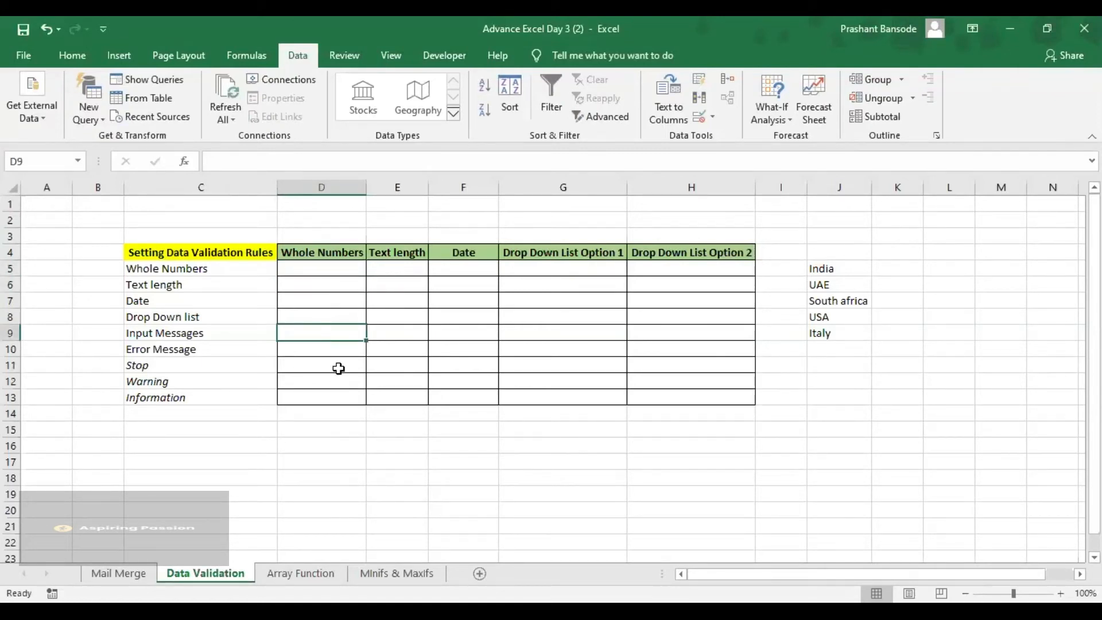
pyautogui.click(315, 268)
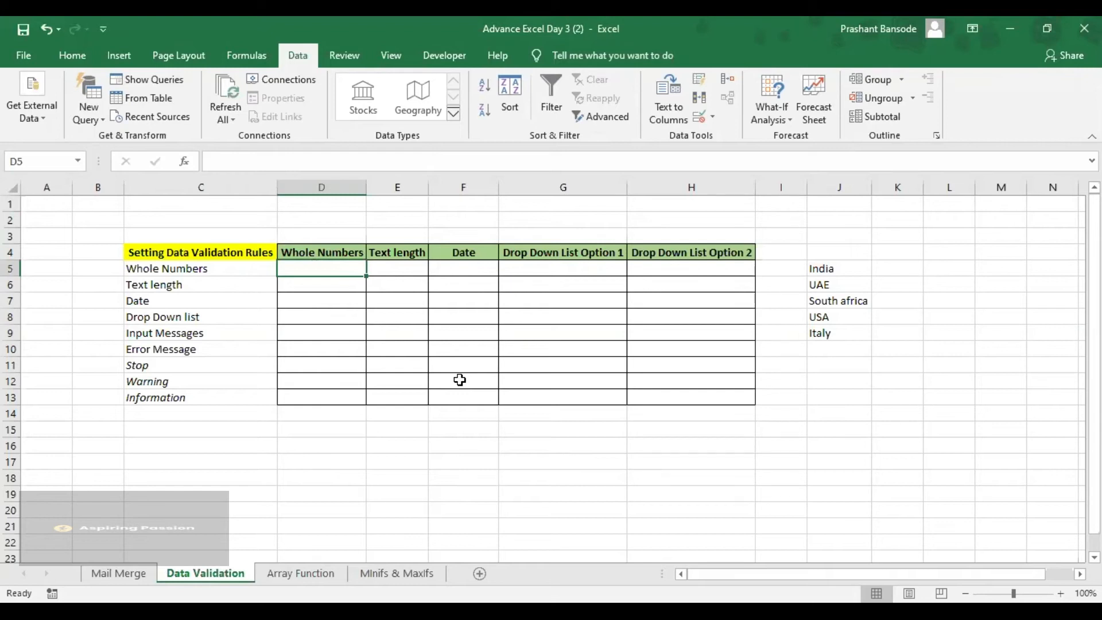
# Enter 1 in D5 and 50 in D6, then try 101 in D7 and dismiss the rejection
pyautogui.write('1')
pyautogui.press('Return')
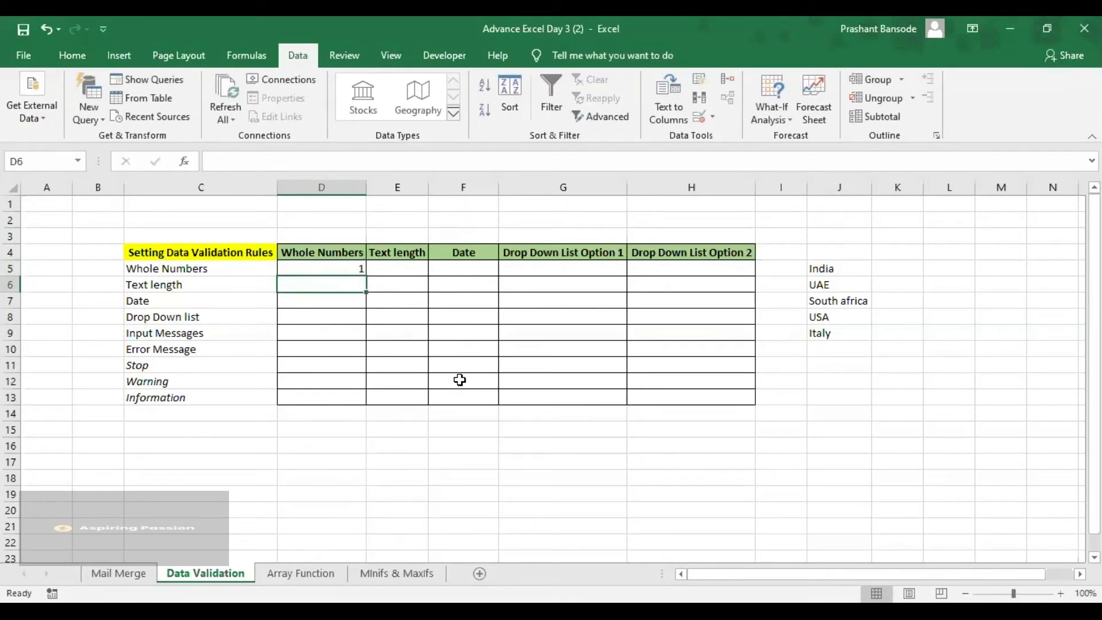
pyautogui.write('50')
pyautogui.press('Return')
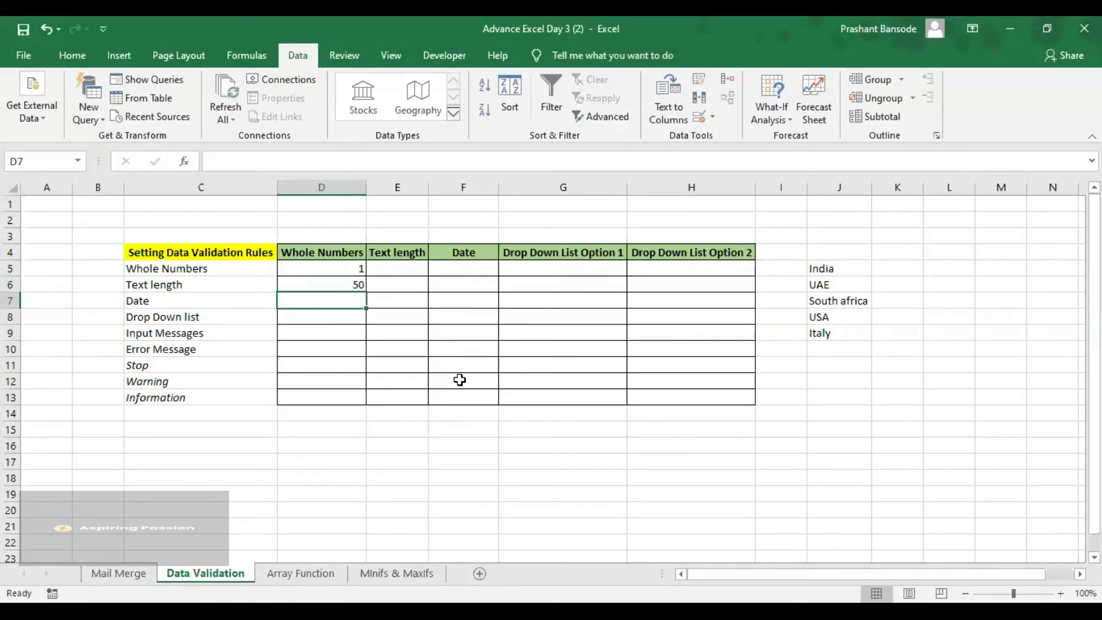
pyautogui.write('101')
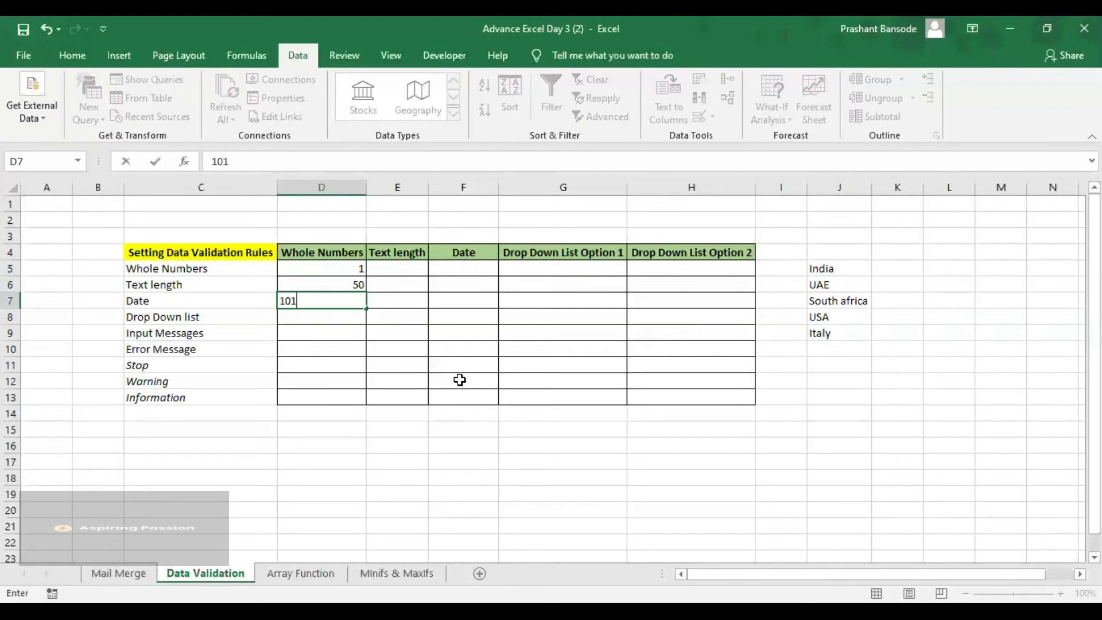
pyautogui.press('Return')
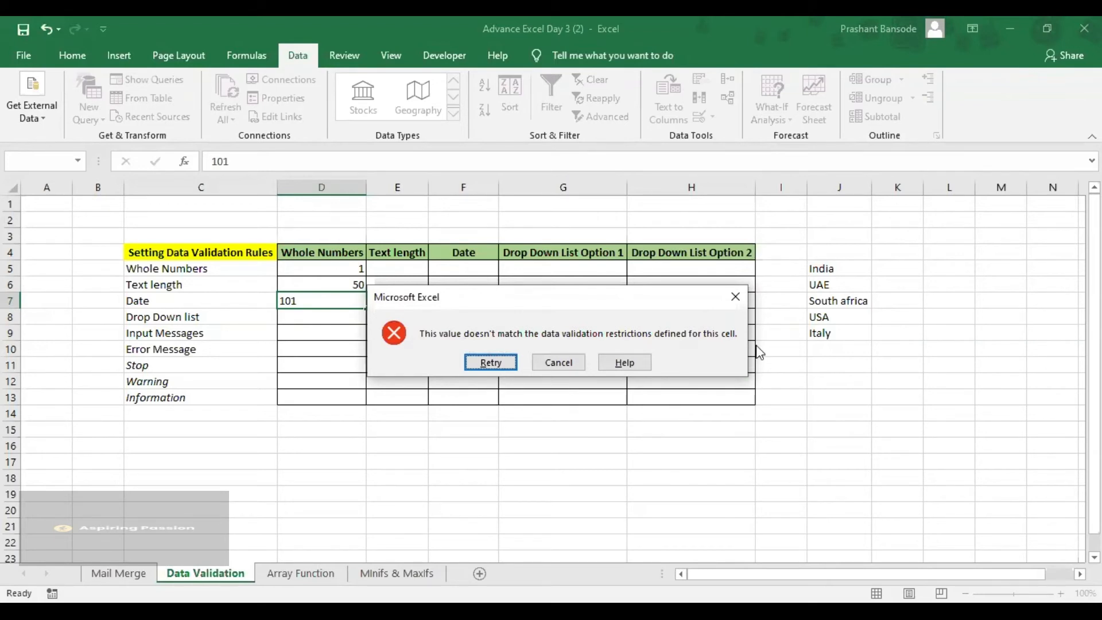
pyautogui.click(737, 297)
pyautogui.click(336, 316)
pyautogui.click(336, 330)
pyautogui.click(334, 347)
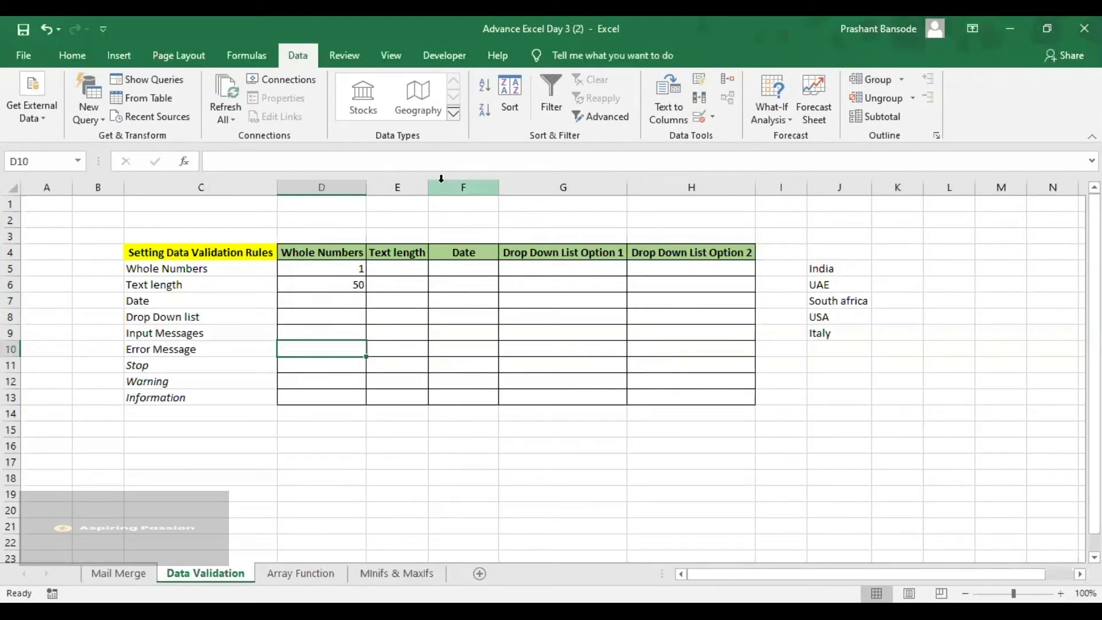
# Widen column E and select the Text length cells E5:E13
pyautogui.moveTo(427, 186); pyautogui.dragTo(471, 186)
pyautogui.click(433, 269)
pyautogui.click(432, 301)
pyautogui.click(419, 265)
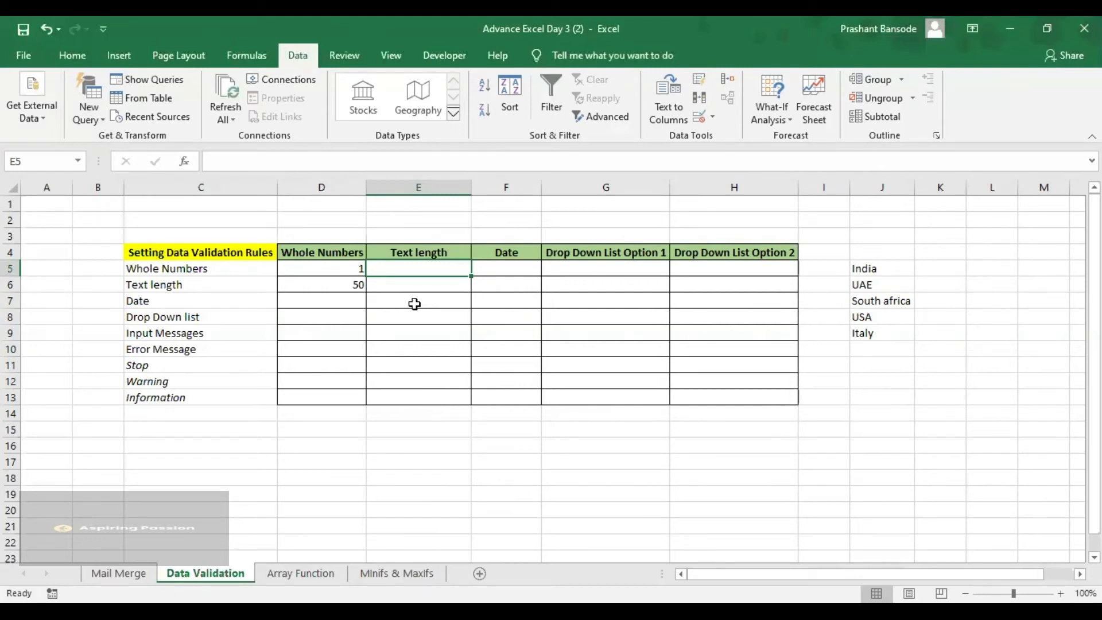
pyautogui.click(430, 313)
pyautogui.click(420, 268)
pyautogui.moveTo(407, 309); pyautogui.dragTo(394, 399)
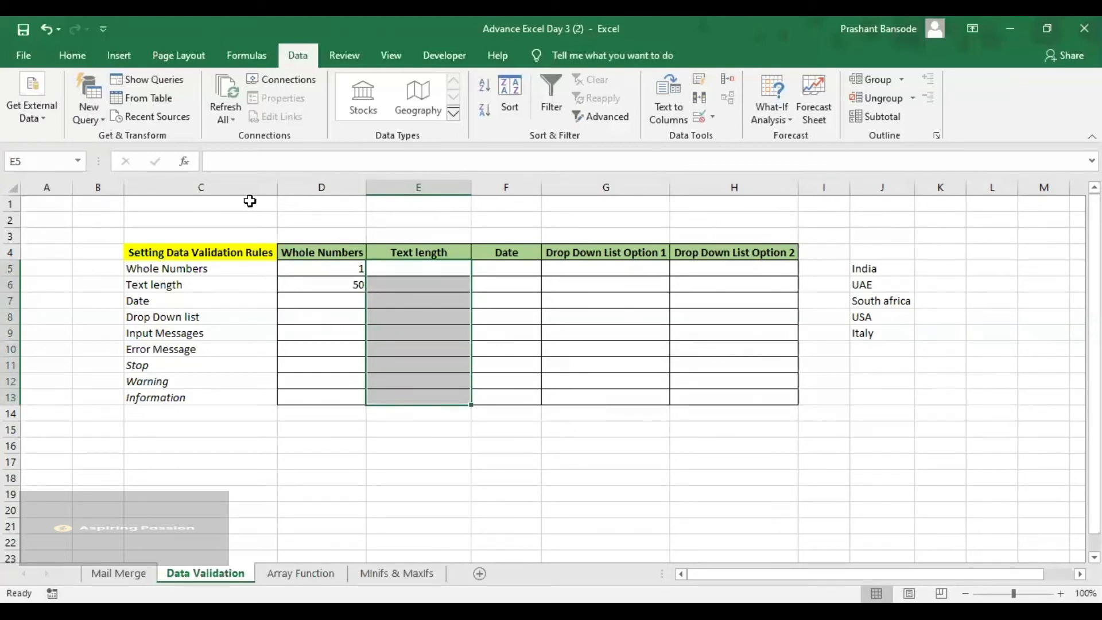
# Apply a Text length rule of exactly 10 characters to E5:E13
pyautogui.click(714, 121)
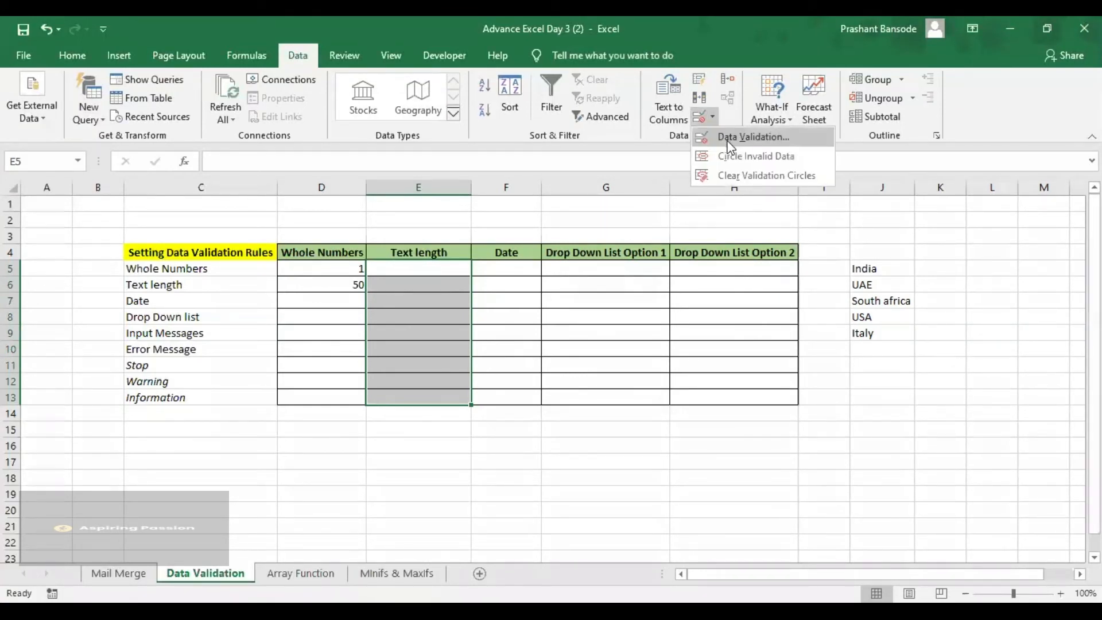
pyautogui.click(731, 140)
pyautogui.click(540, 319)
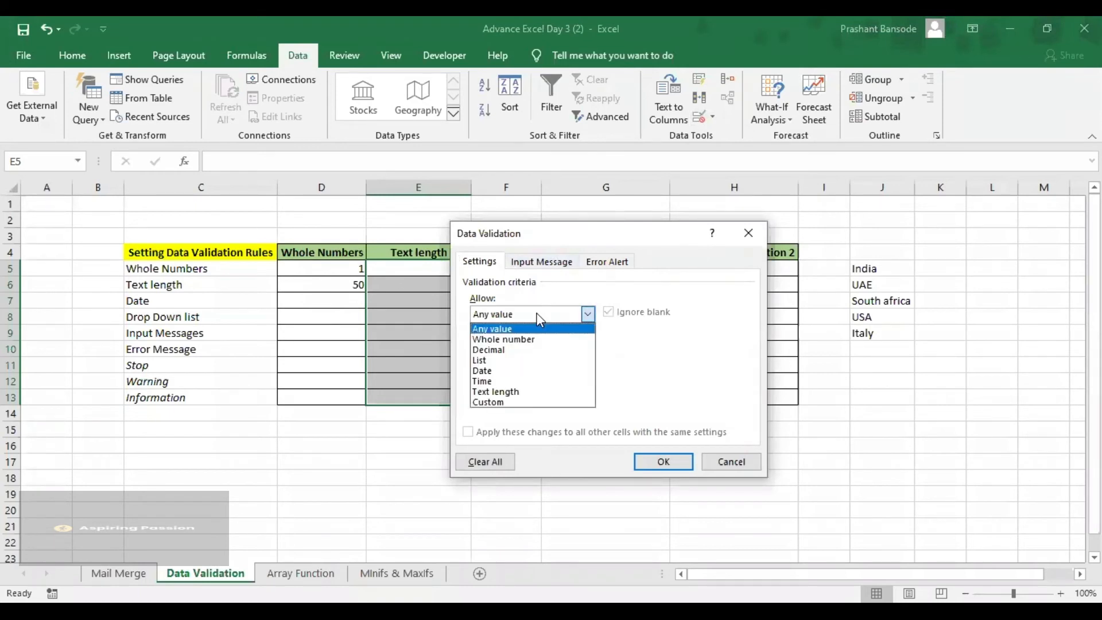
pyautogui.click(515, 393)
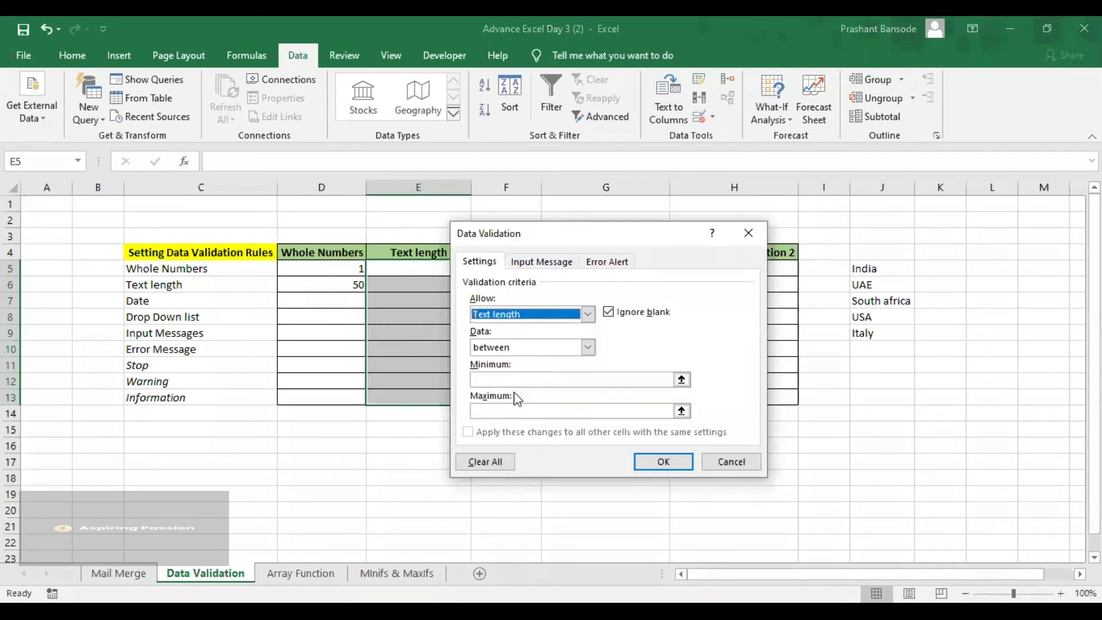
pyautogui.click(509, 350)
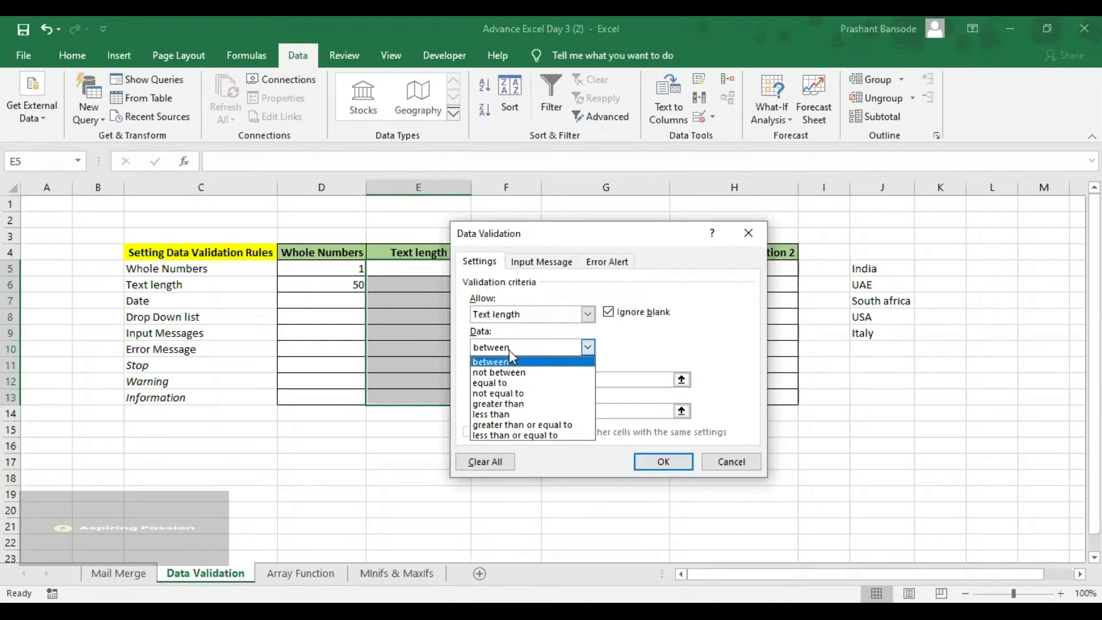
pyautogui.click(497, 384)
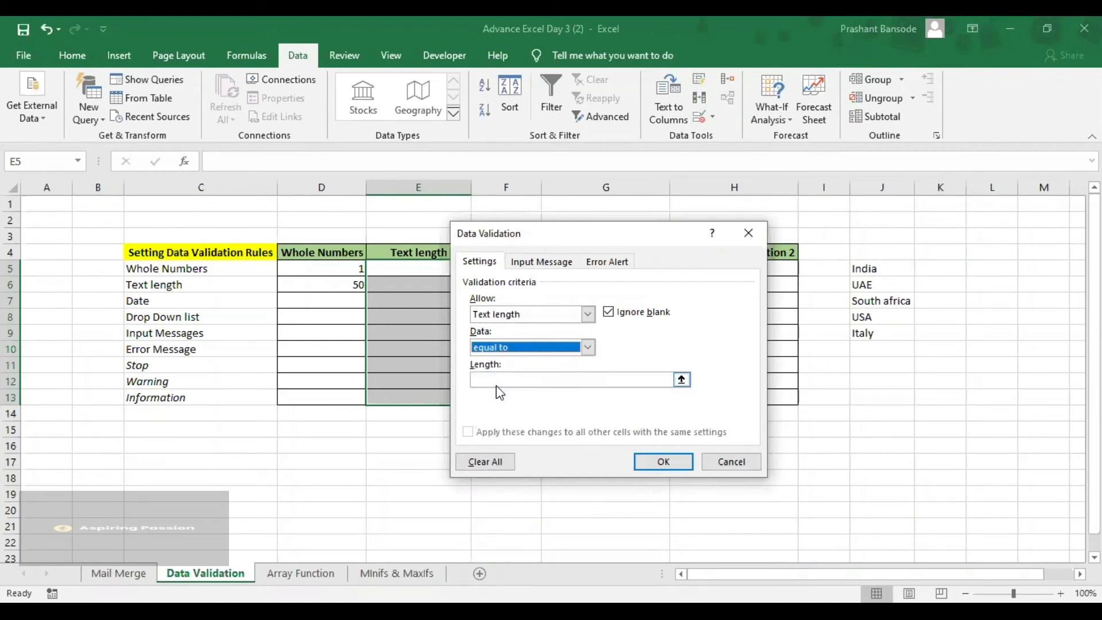
pyautogui.click(498, 379)
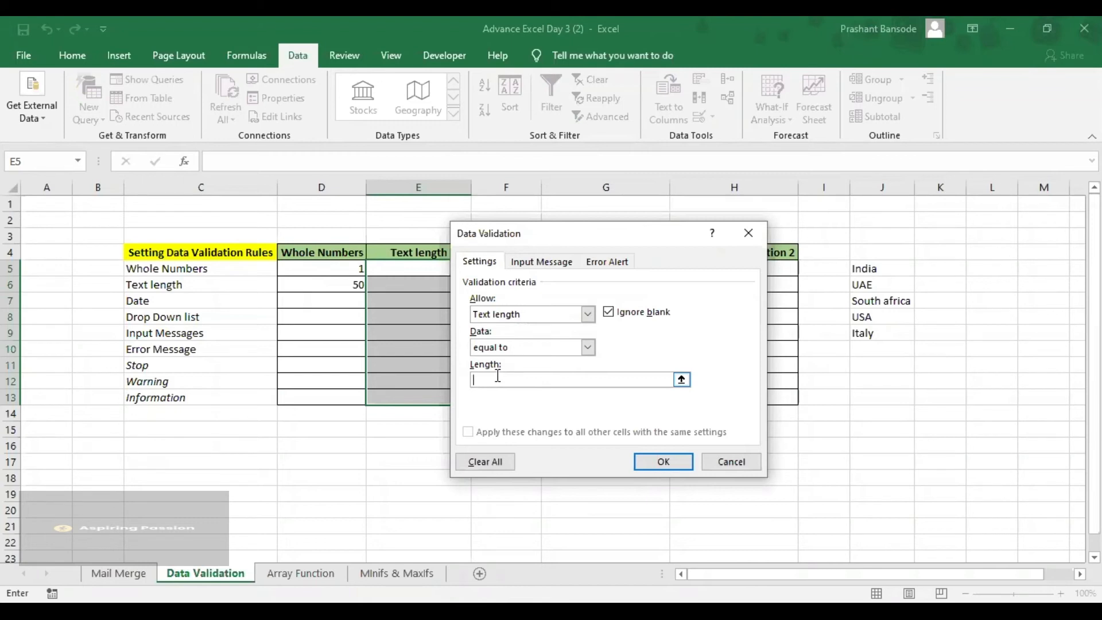
pyautogui.write('10')
pyautogui.click(666, 463)
# Enter a 10-digit test value in E5, then try 1235 in E6 and dismiss the rejection
pyautogui.click(418, 269)
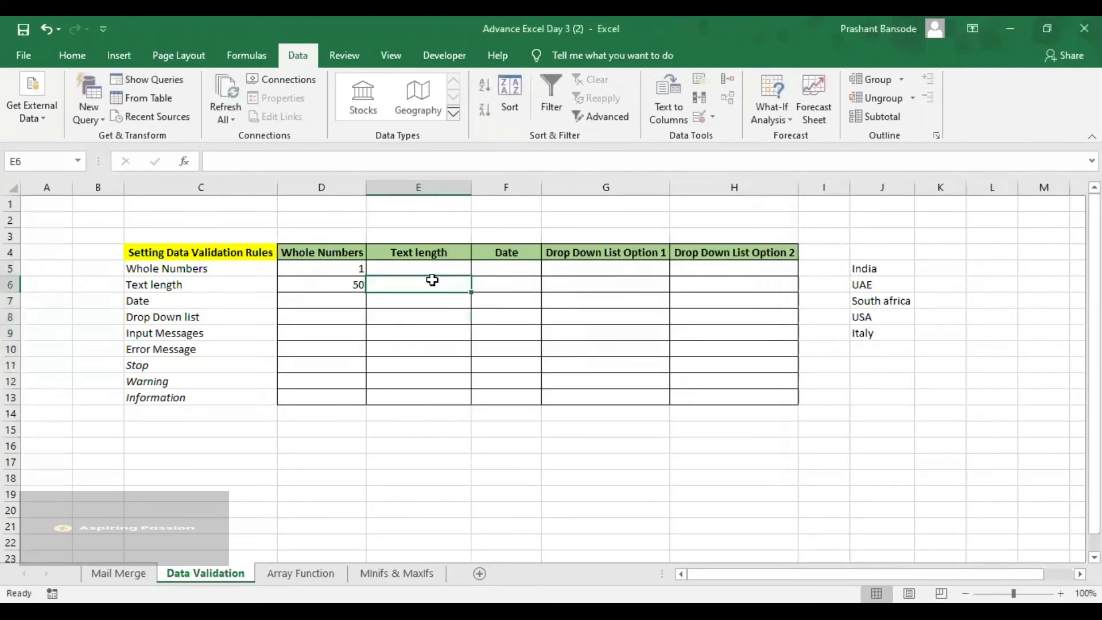
pyautogui.write('8')
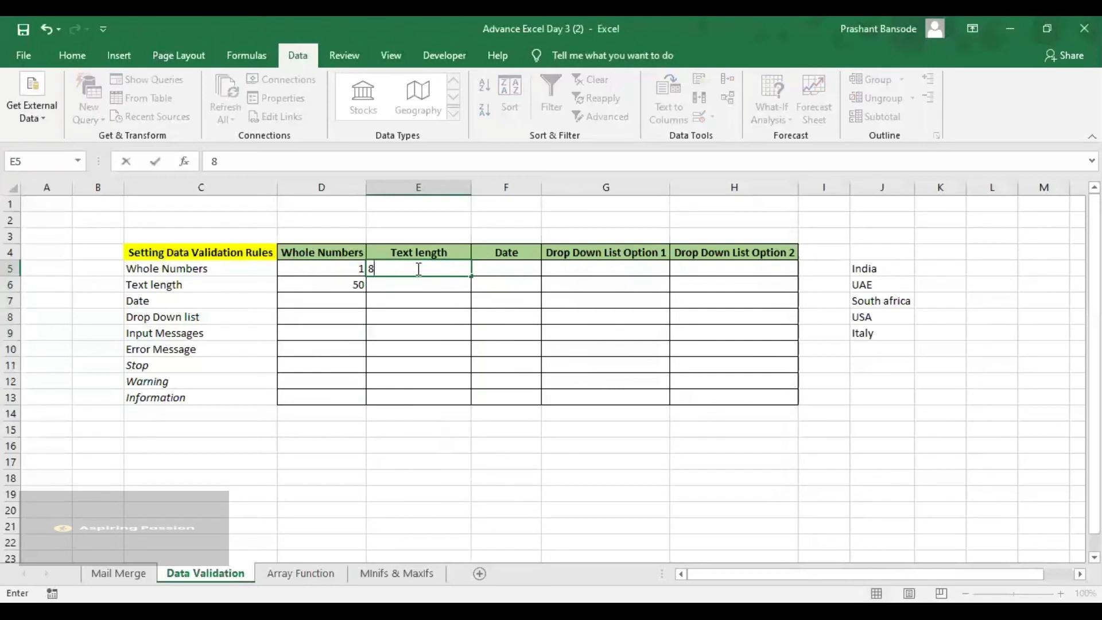
pyautogui.write('0078')
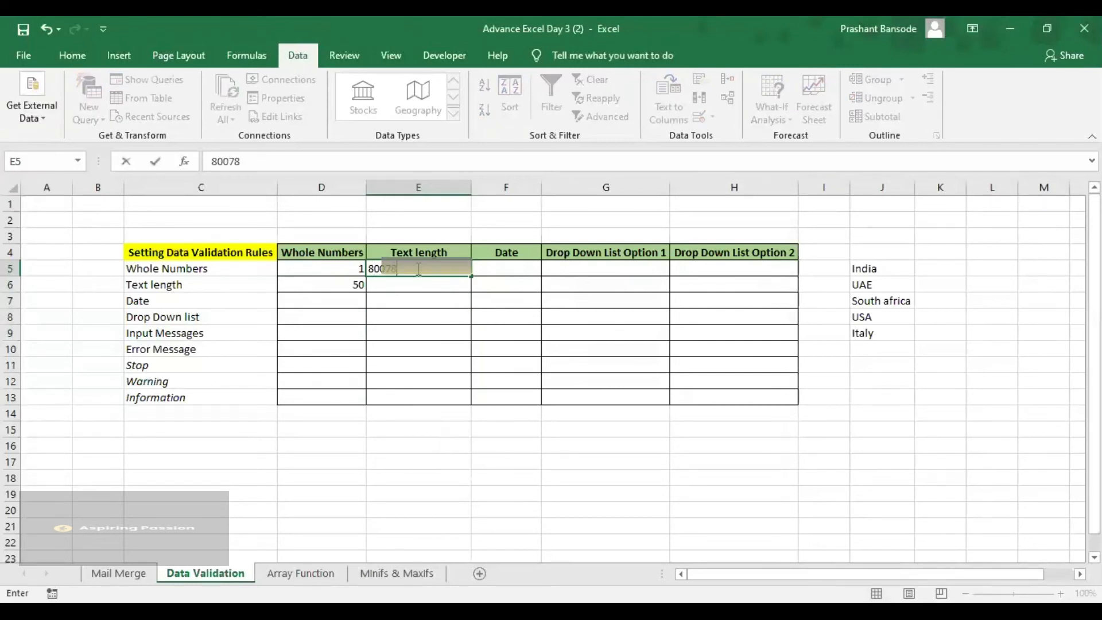
pyautogui.write('31082')
pyautogui.press('Return')
pyautogui.write('123')
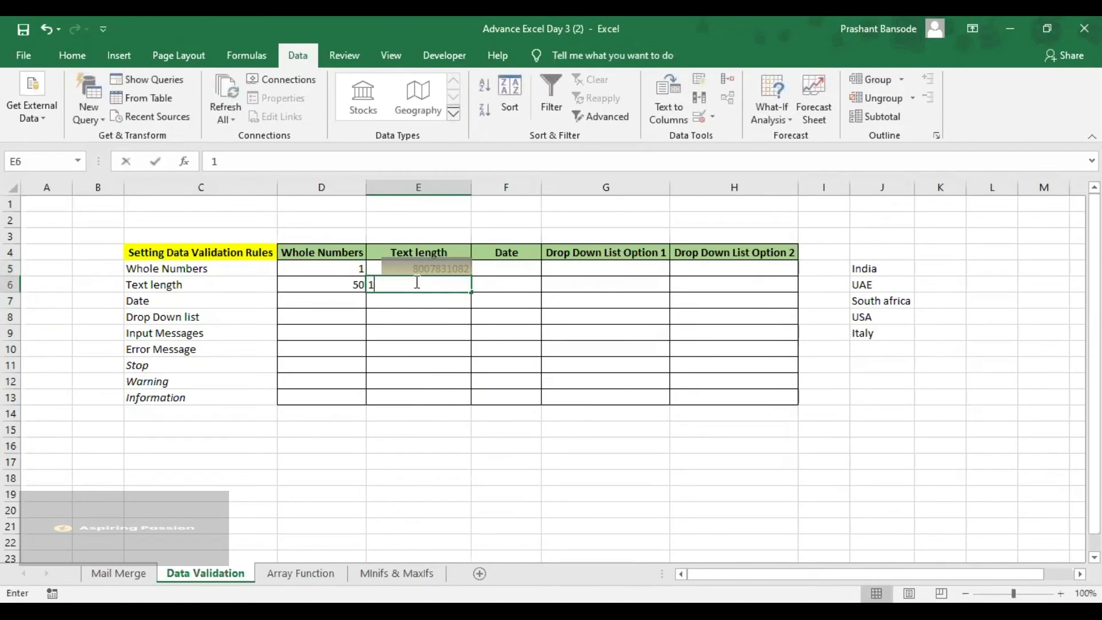
pyautogui.write('5')
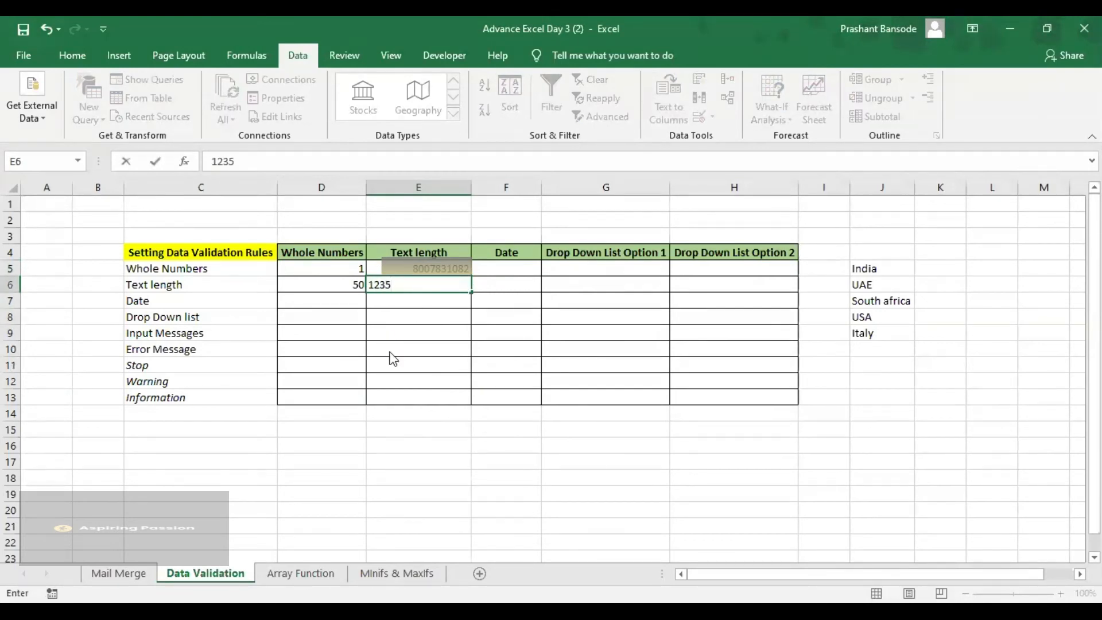
pyautogui.press('Return')
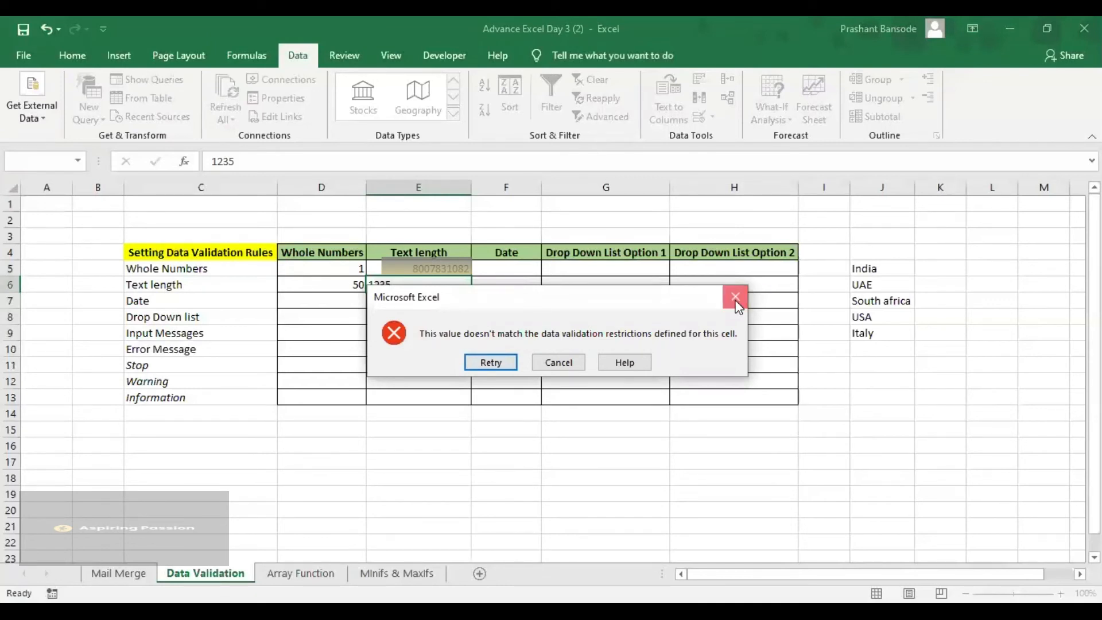
pyautogui.click(735, 297)
# Clear the test entry from E5
pyautogui.click(439, 269)
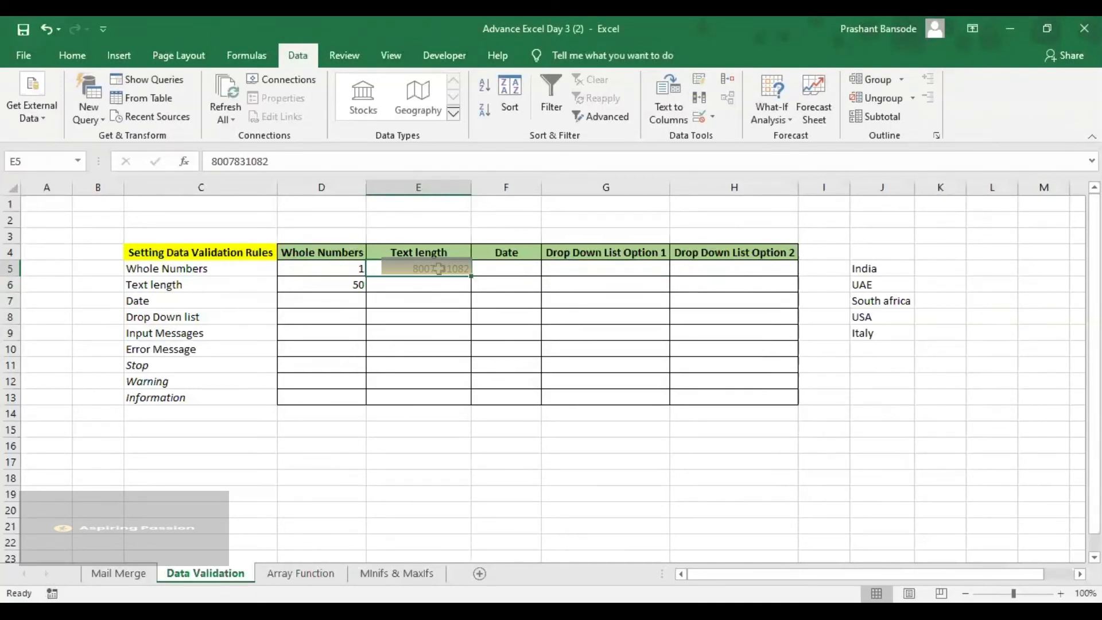
pyautogui.press('Delete')
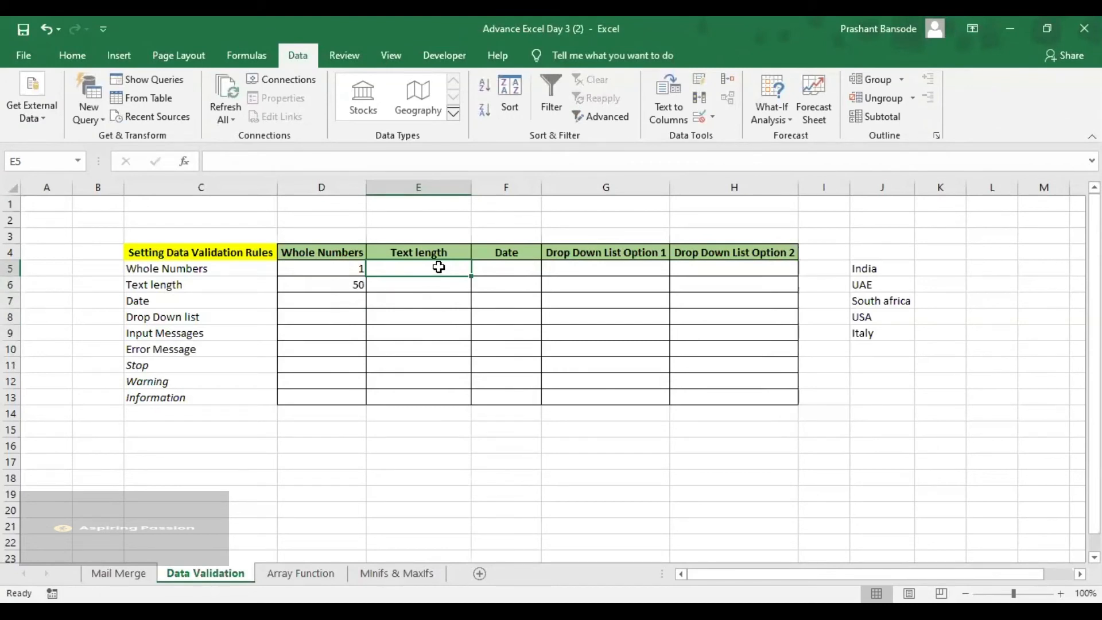
pyautogui.click(505, 265)
# Widen the Date column F and select its cells below the header
pyautogui.click(528, 335)
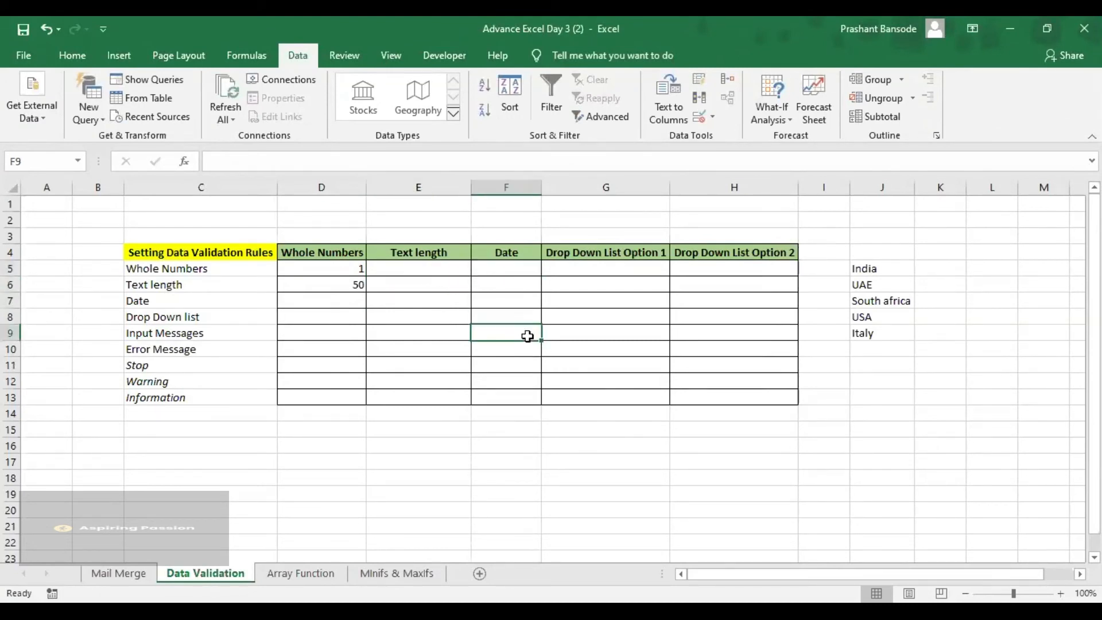
pyautogui.moveTo(520, 262); pyautogui.dragTo(512, 397)
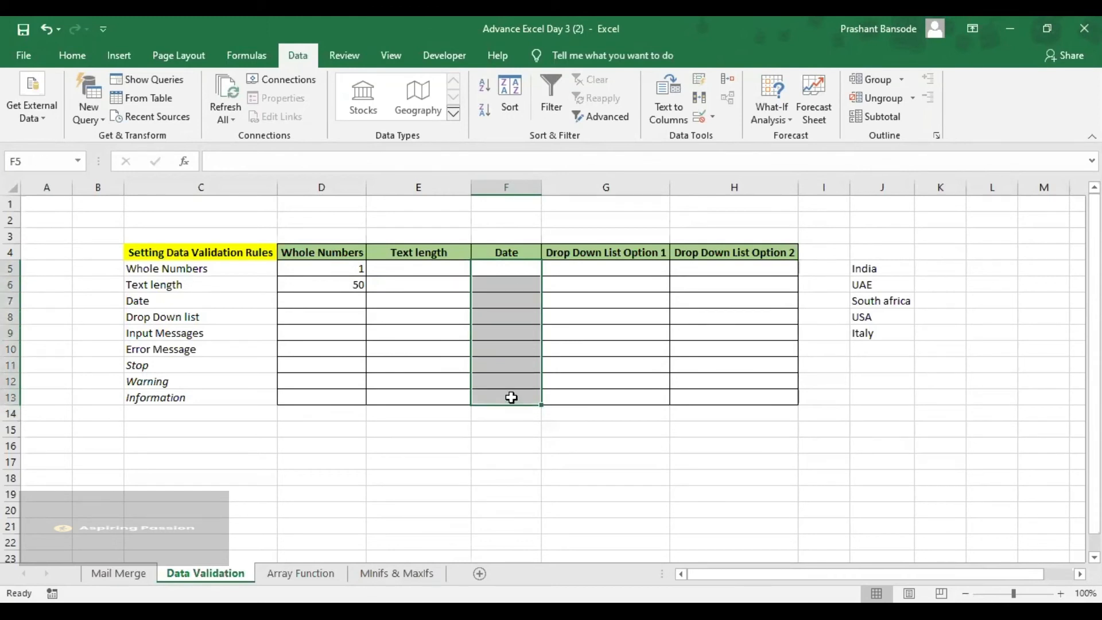
pyautogui.click(510, 284)
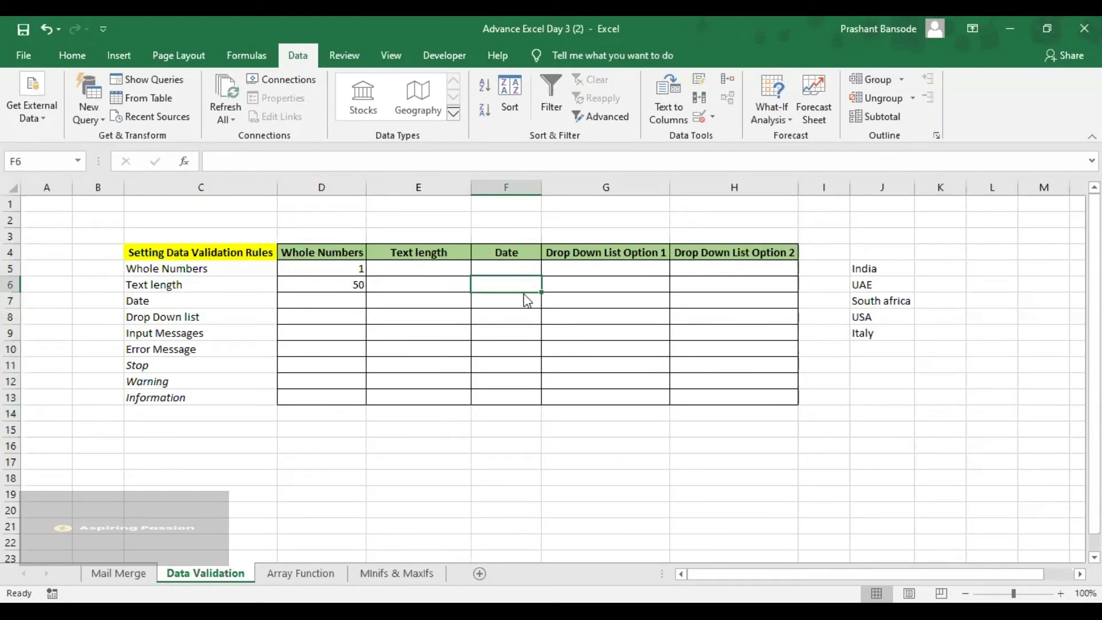
pyautogui.doubleClick(540, 186)
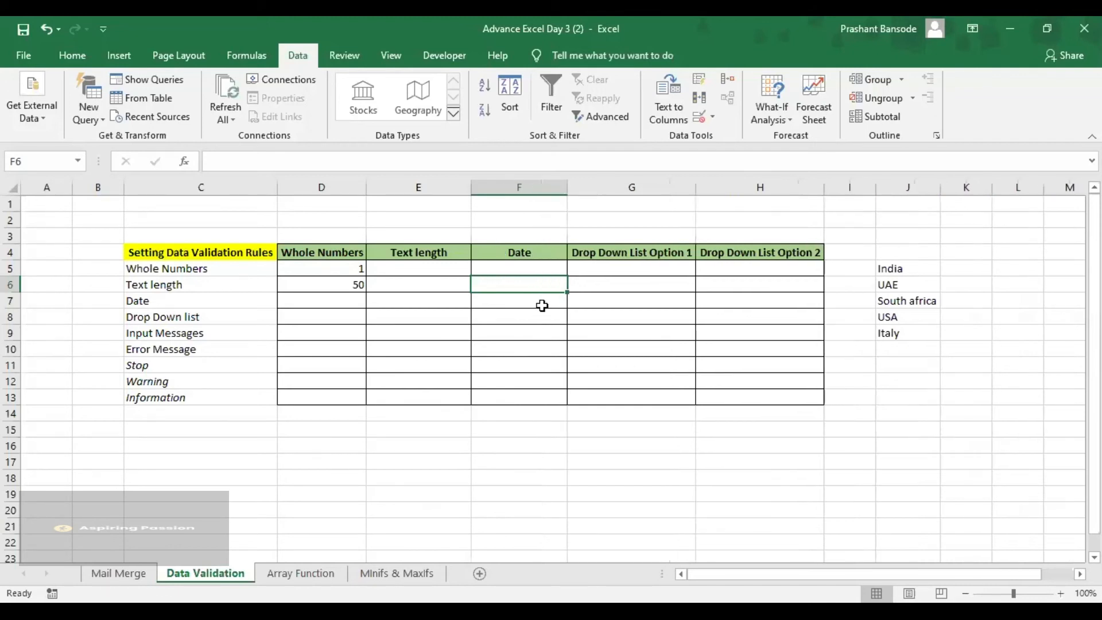
pyautogui.moveTo(532, 266); pyautogui.dragTo(532, 398)
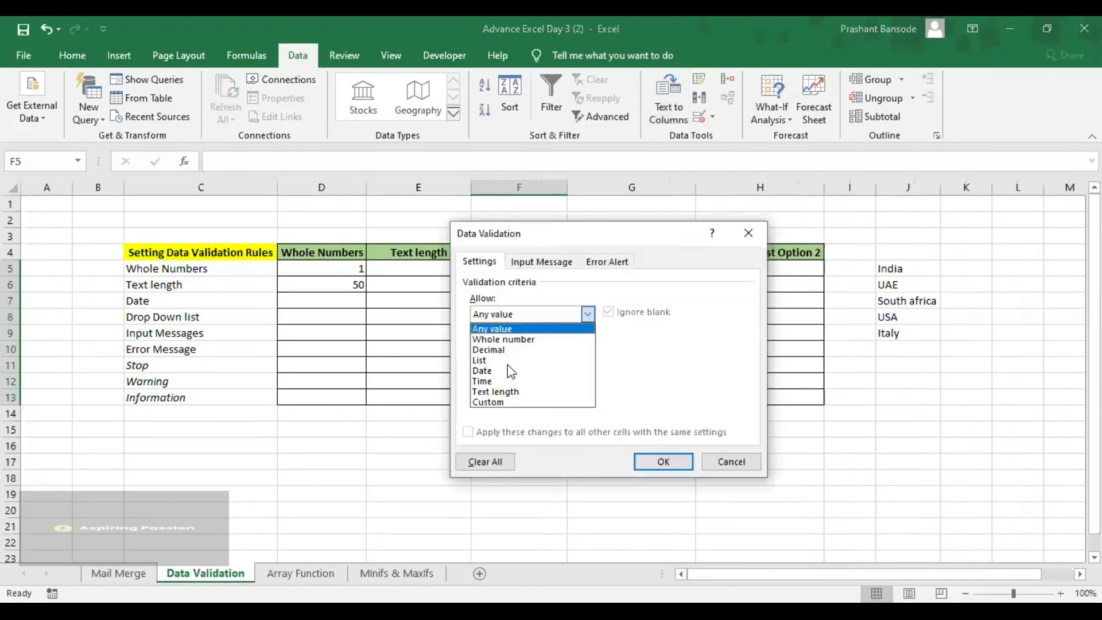
# Allow only dates between 1/07/2020 and 5/07/2020
pyautogui.click(572, 370)
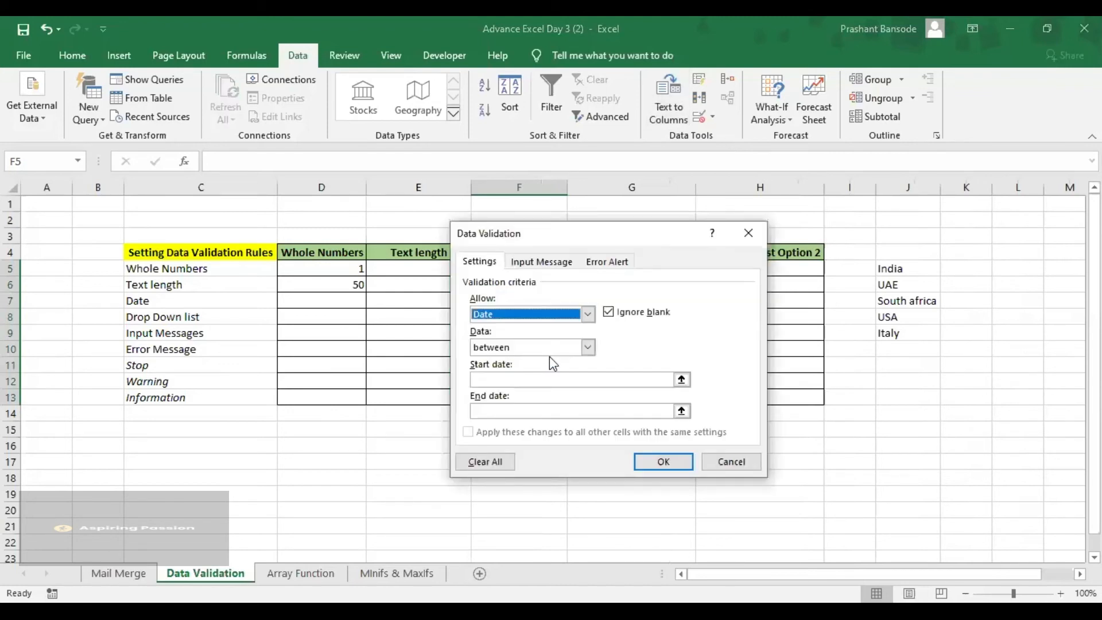
pyautogui.click(513, 350)
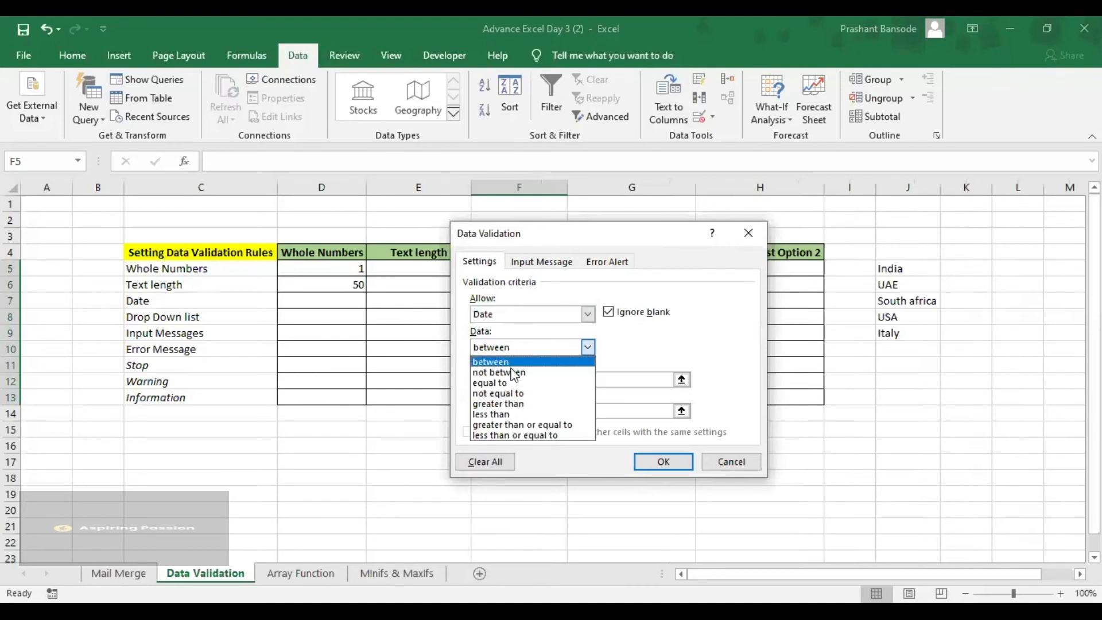
pyautogui.click(522, 323)
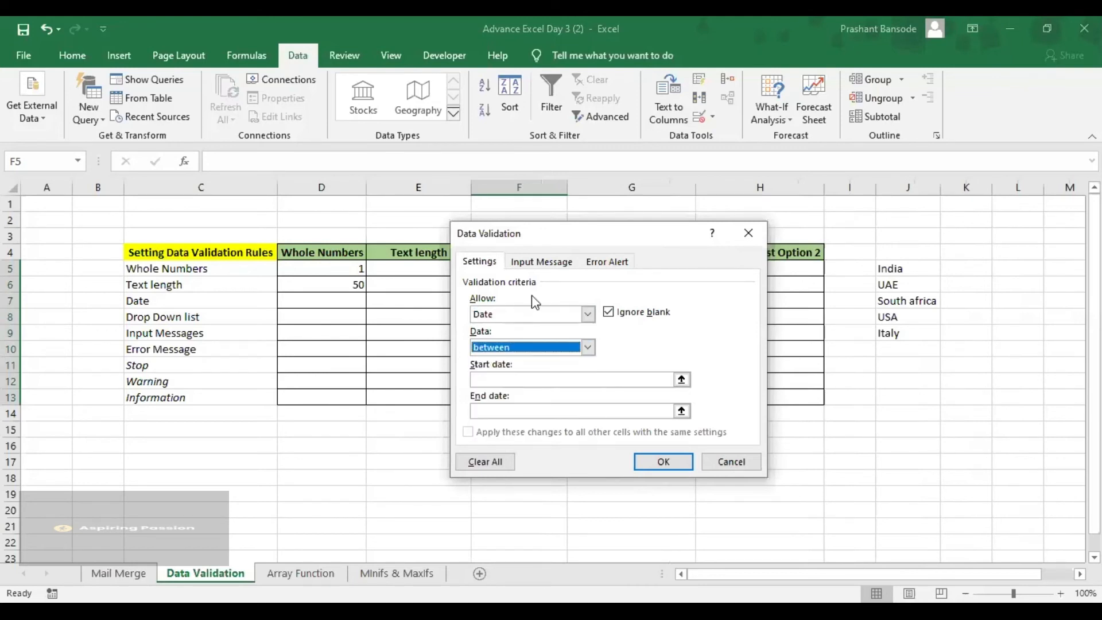
pyautogui.click(520, 380)
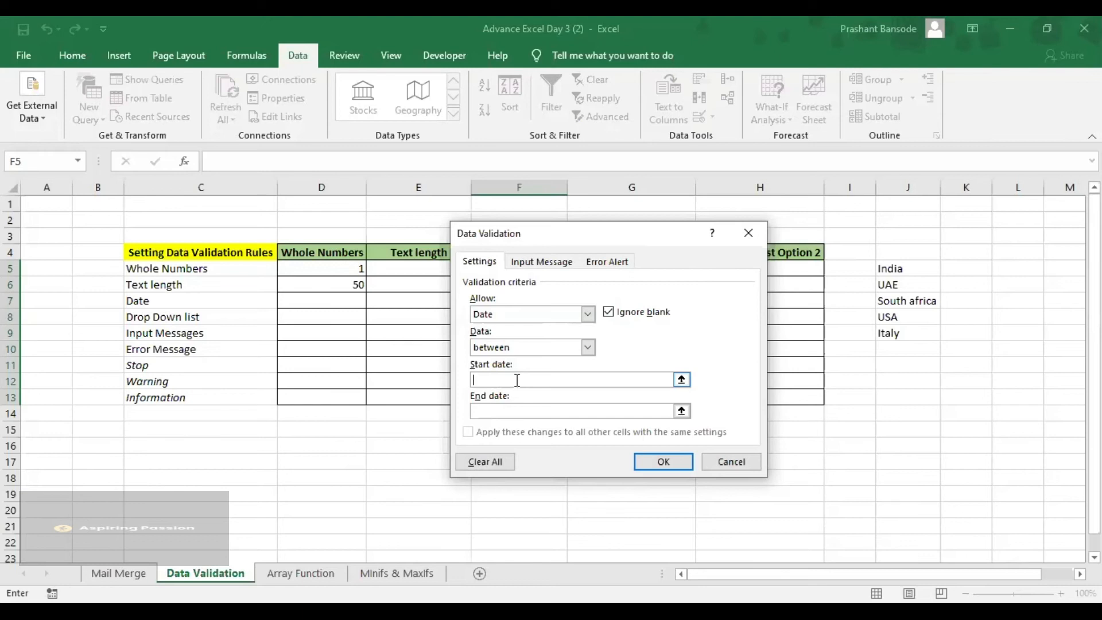
pyautogui.write('1/07/2052')
pyautogui.press('BackSpace')
pyautogui.press('BackSpace')
pyautogui.write('20')
pyautogui.click(507, 410)
pyautogui.write('5/07/2020')
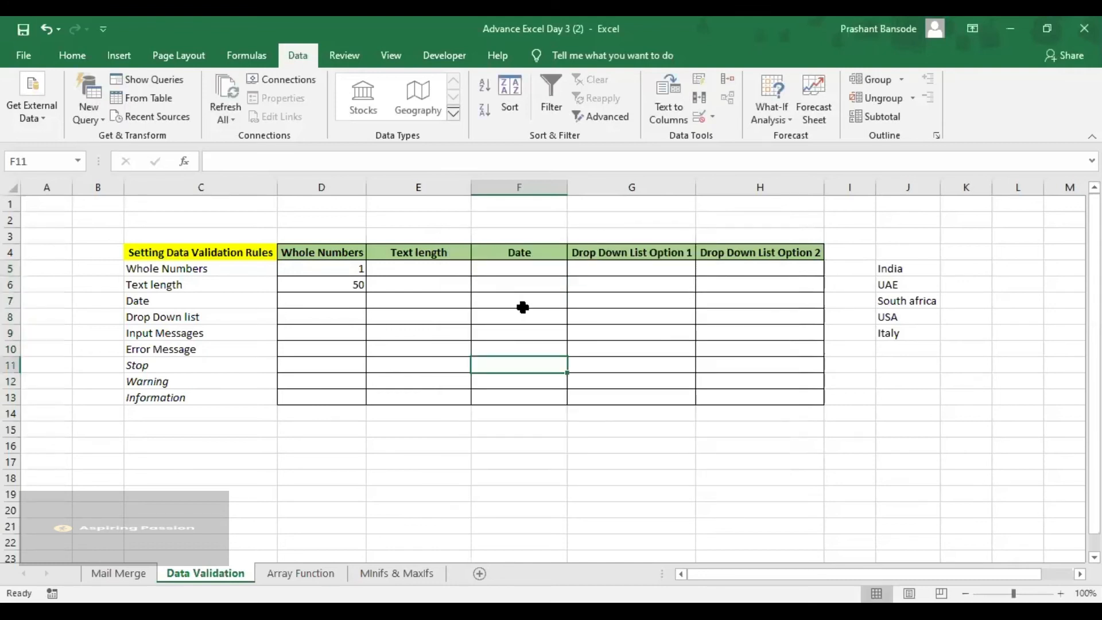
# Enter 4/07/2020 in F5, then try 06/07/2020 in F6 and cancel the rejection
pyautogui.click(516, 272)
pyautogui.keyDown('shift'); pyautogui.click(507, 391); pyautogui.keyUp('shift')
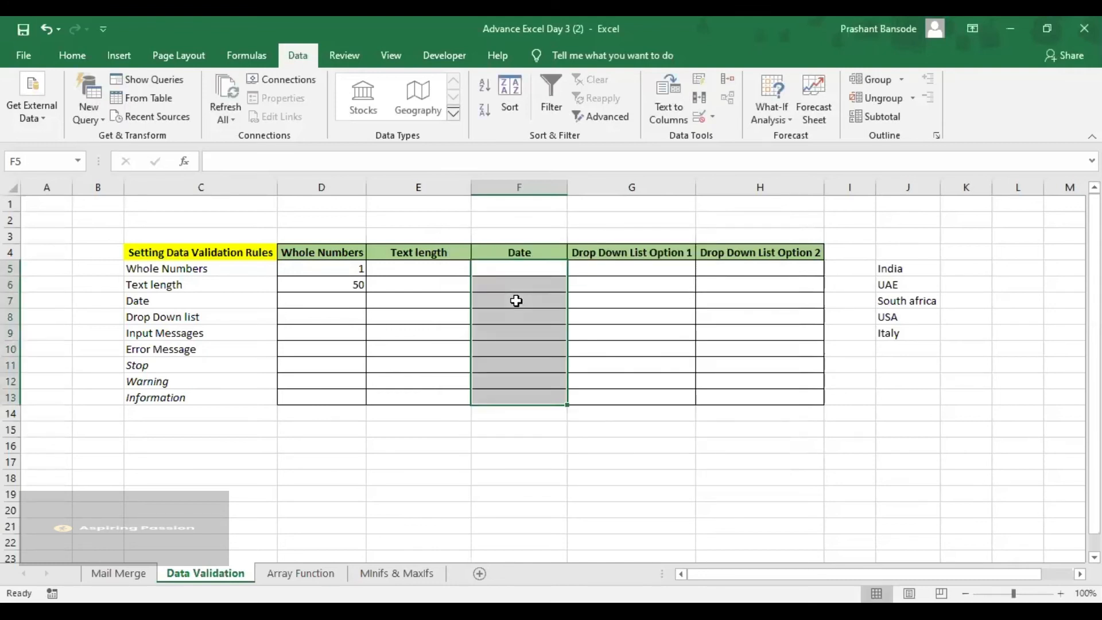
pyautogui.click(516, 283)
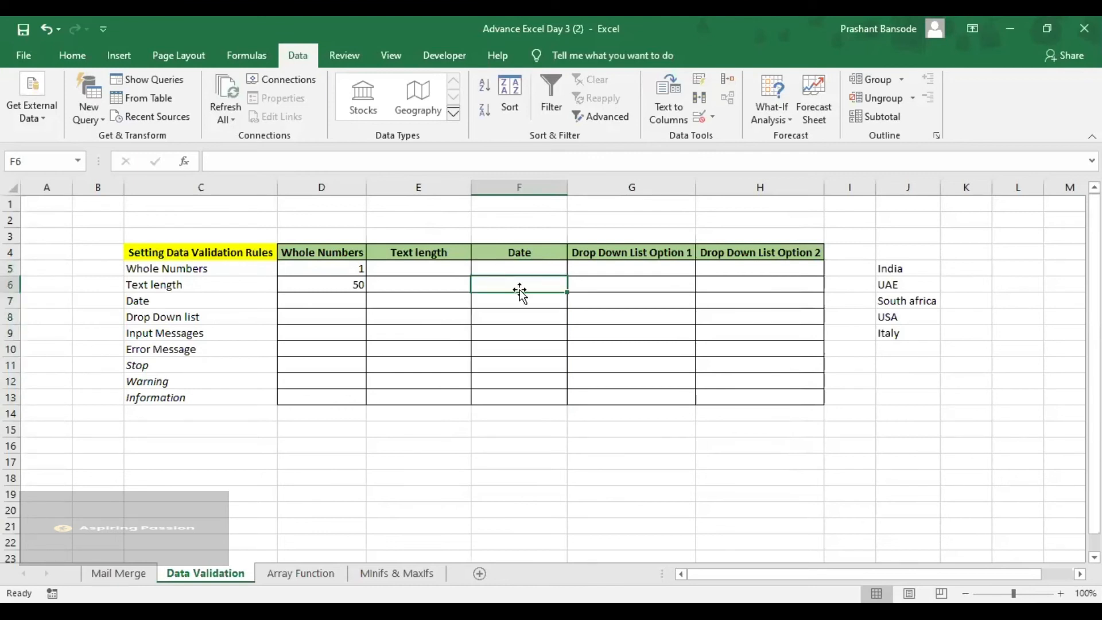
pyautogui.press('Up')
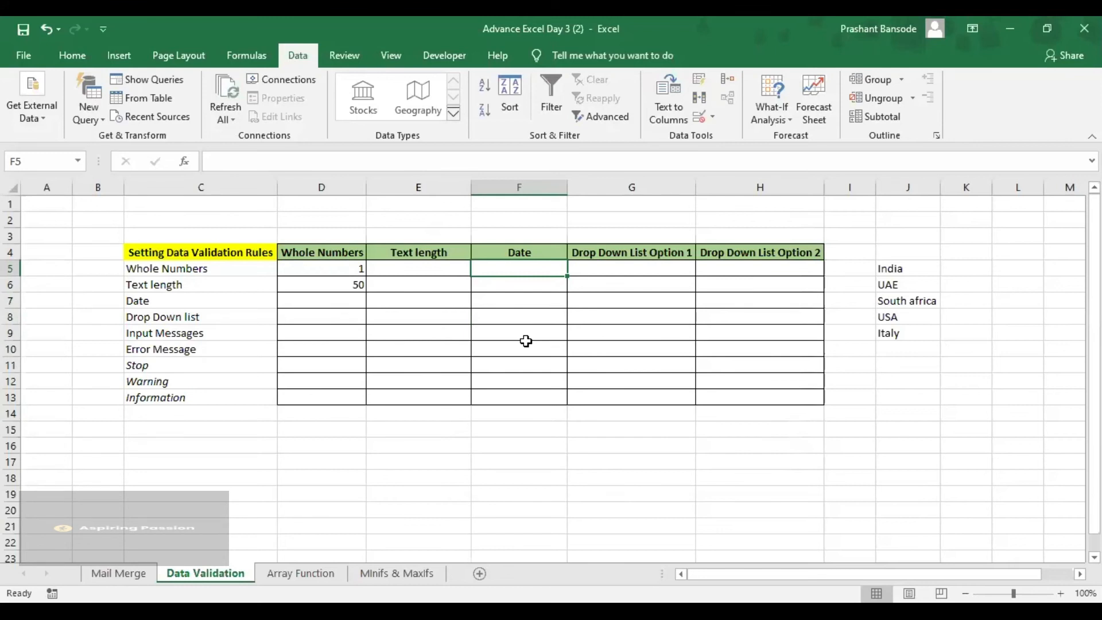
pyautogui.write('4/')
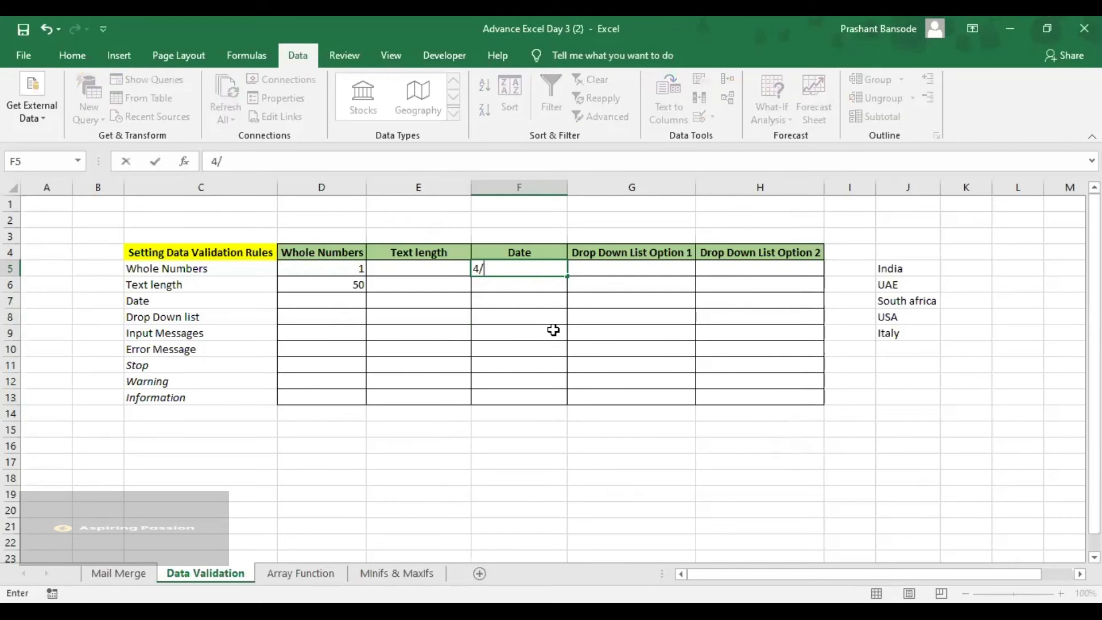
pyautogui.write('07/2020')
pyautogui.press('Return')
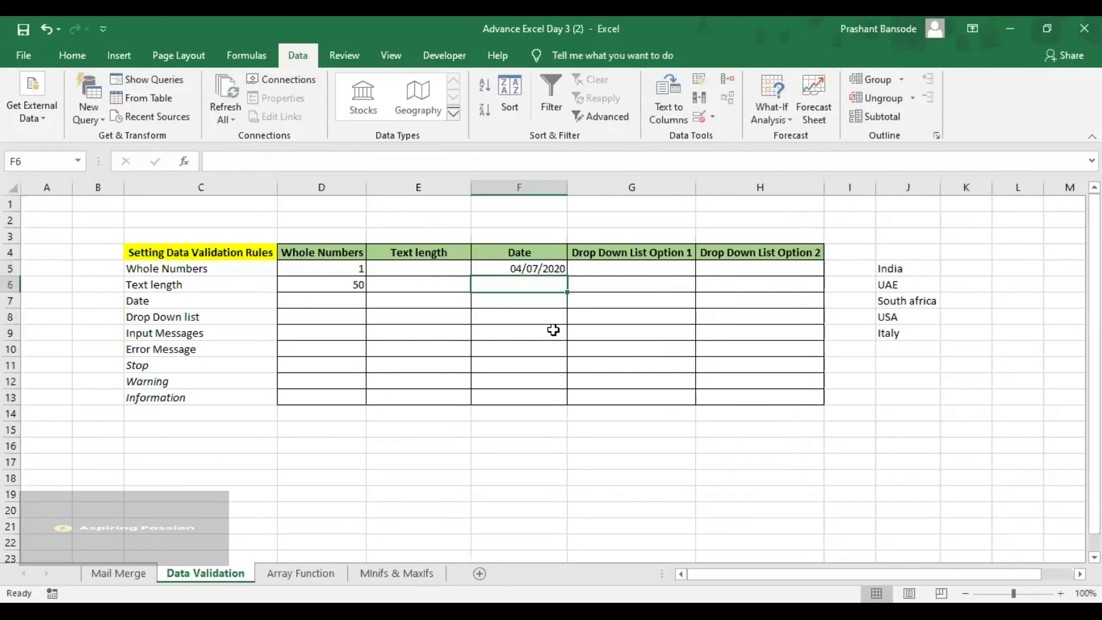
pyautogui.write('06')
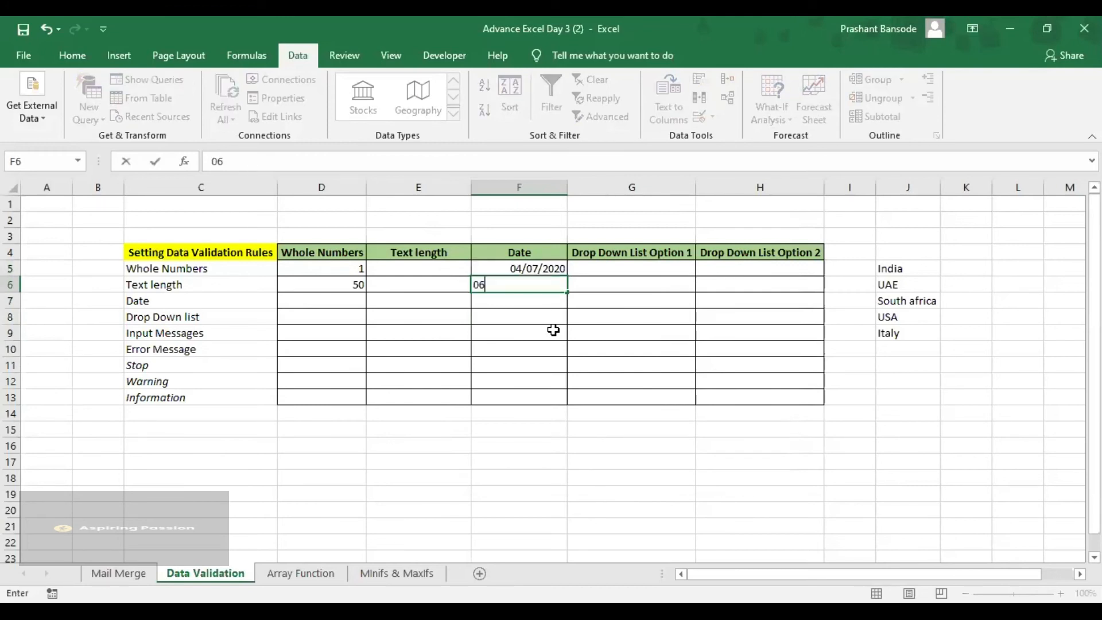
pyautogui.write('/07/2020')
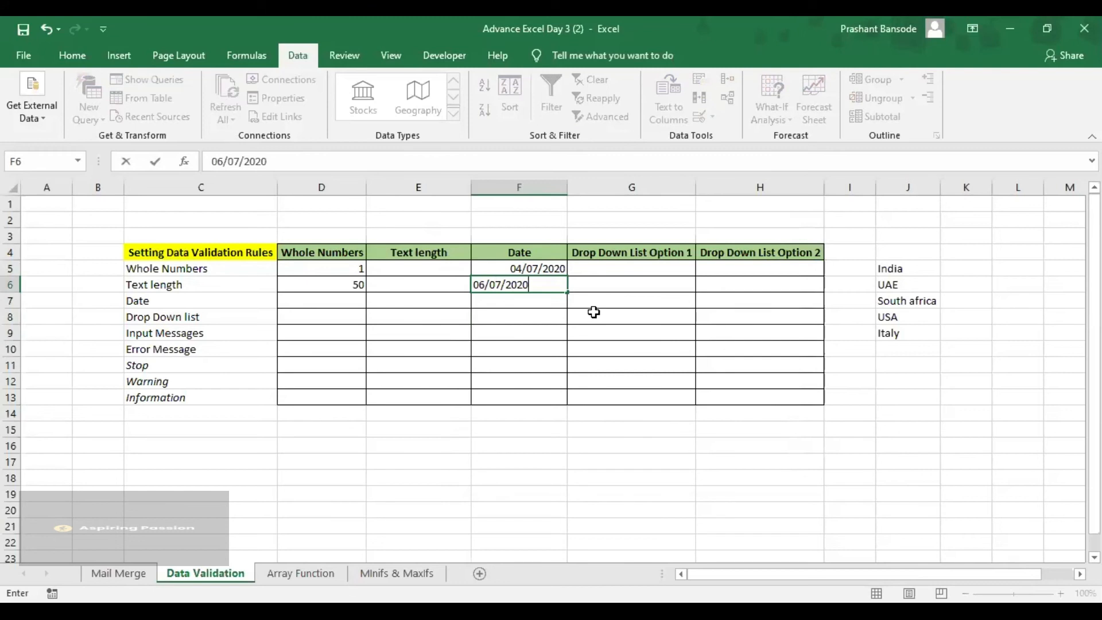
pyautogui.press('Return')
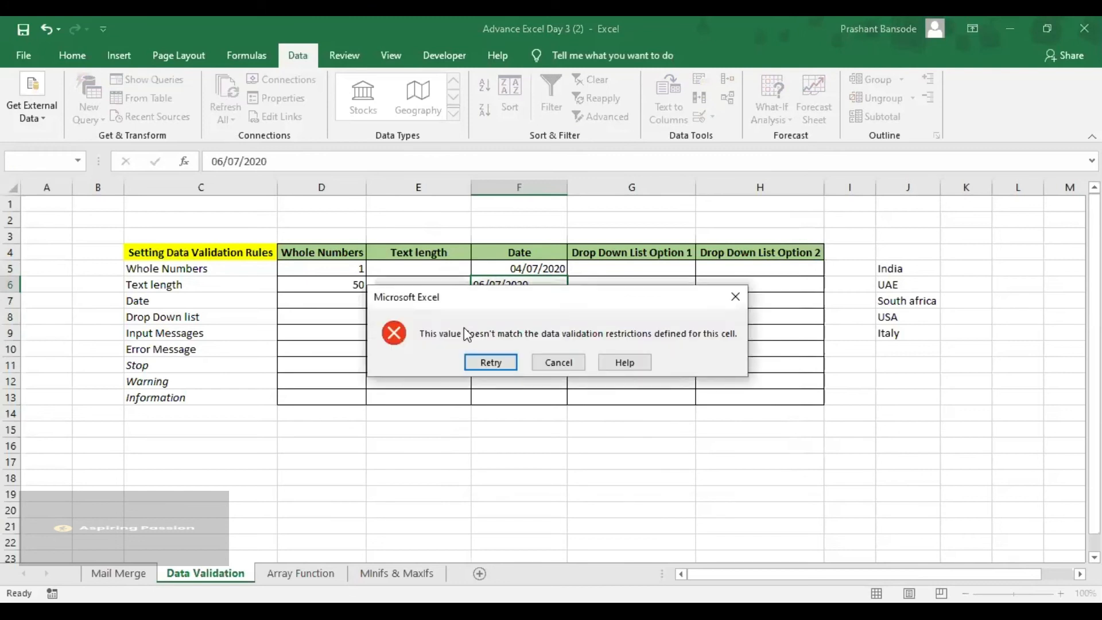
pyautogui.click(546, 368)
pyautogui.click(527, 346)
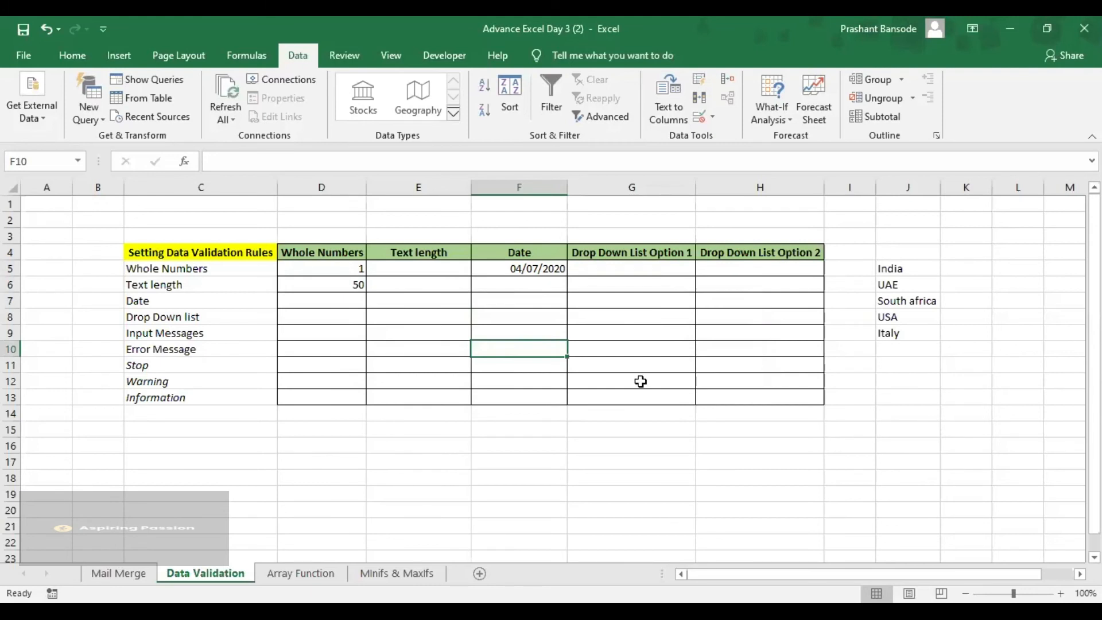
pyautogui.click(640, 286)
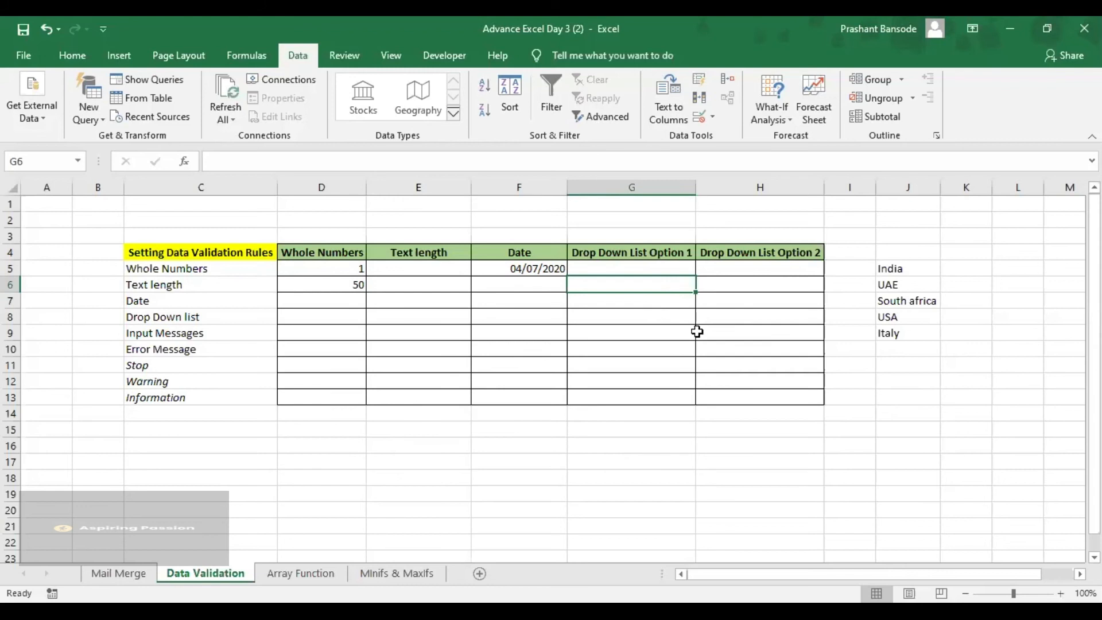
pyautogui.click(642, 302)
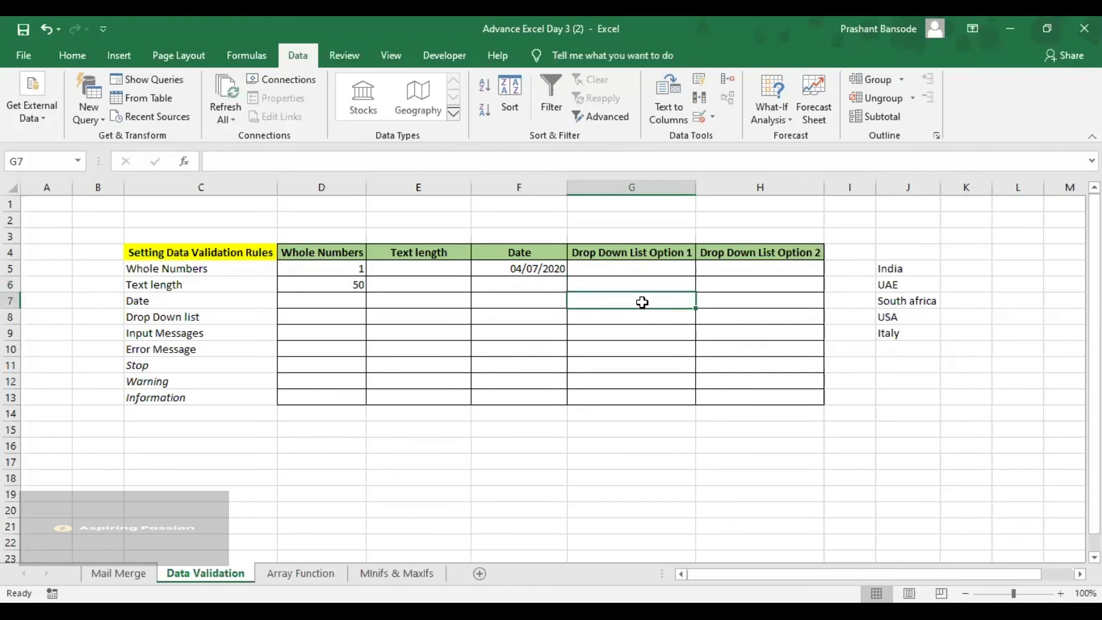
pyautogui.click(668, 271)
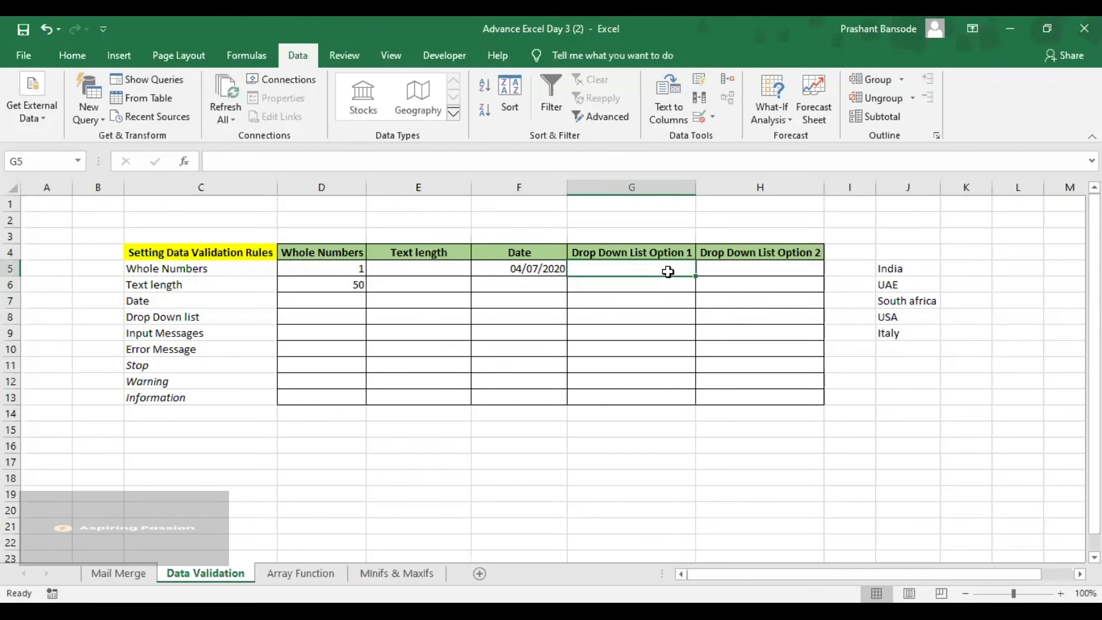
pyautogui.click(725, 262)
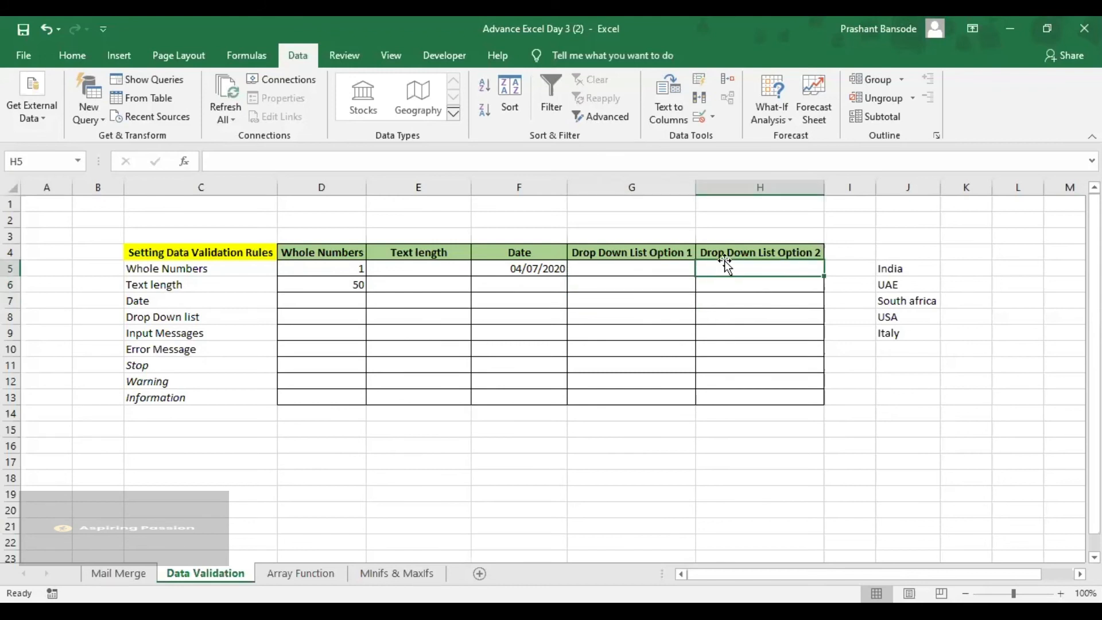
pyautogui.click(652, 328)
pyautogui.click(632, 269)
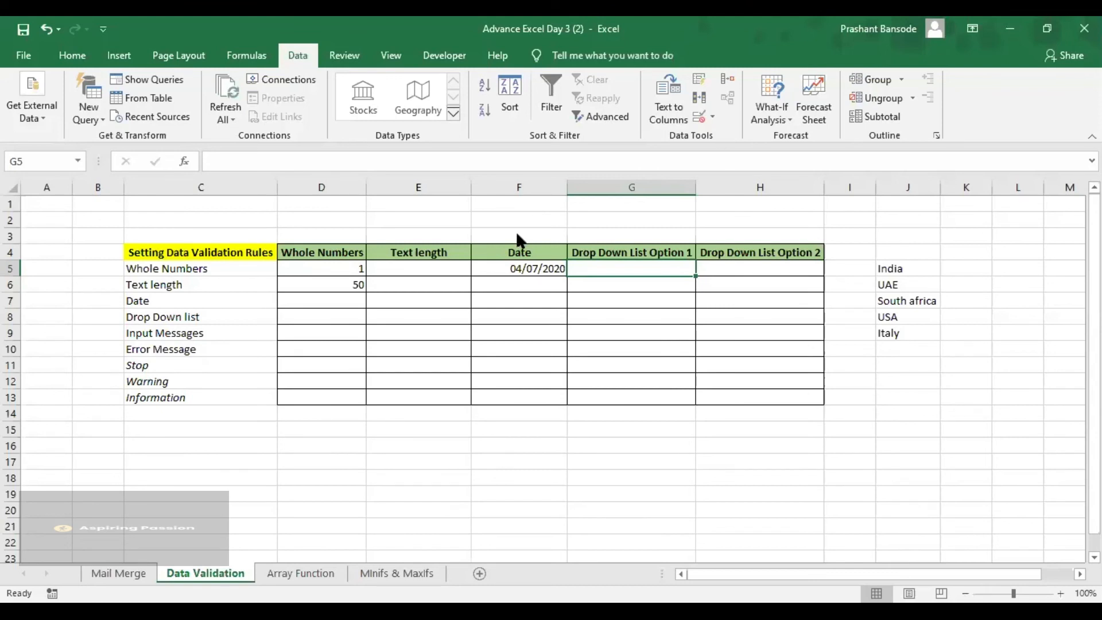
pyautogui.hotkey('alt', 'a')
pyautogui.press('v')
pyautogui.press('v')
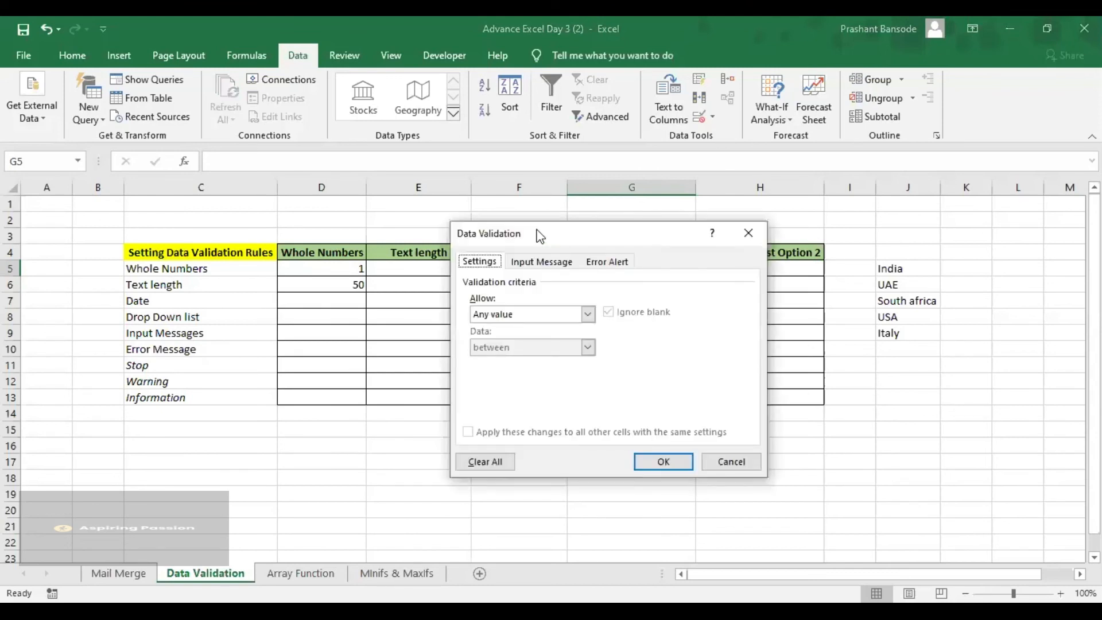
pyautogui.click(789, 262)
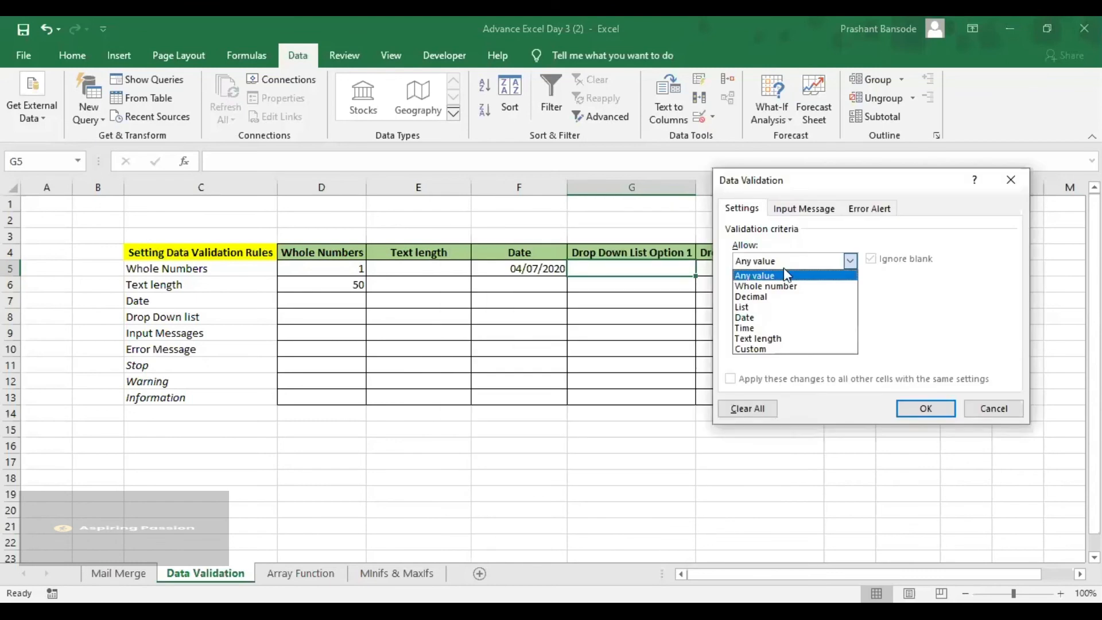
pyautogui.click(757, 309)
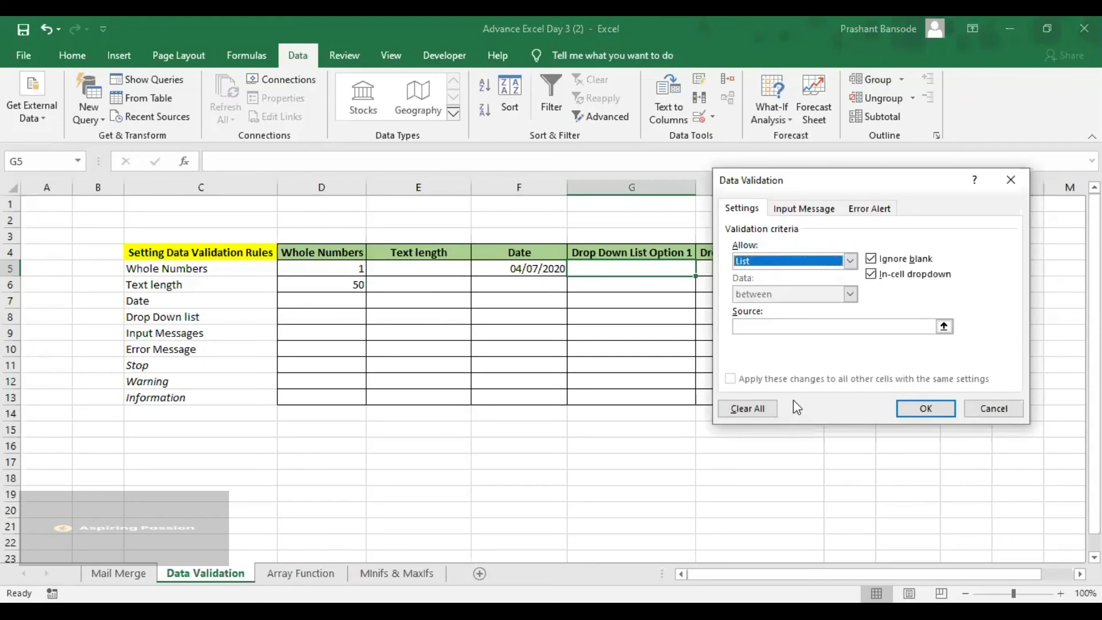
pyautogui.click(745, 328)
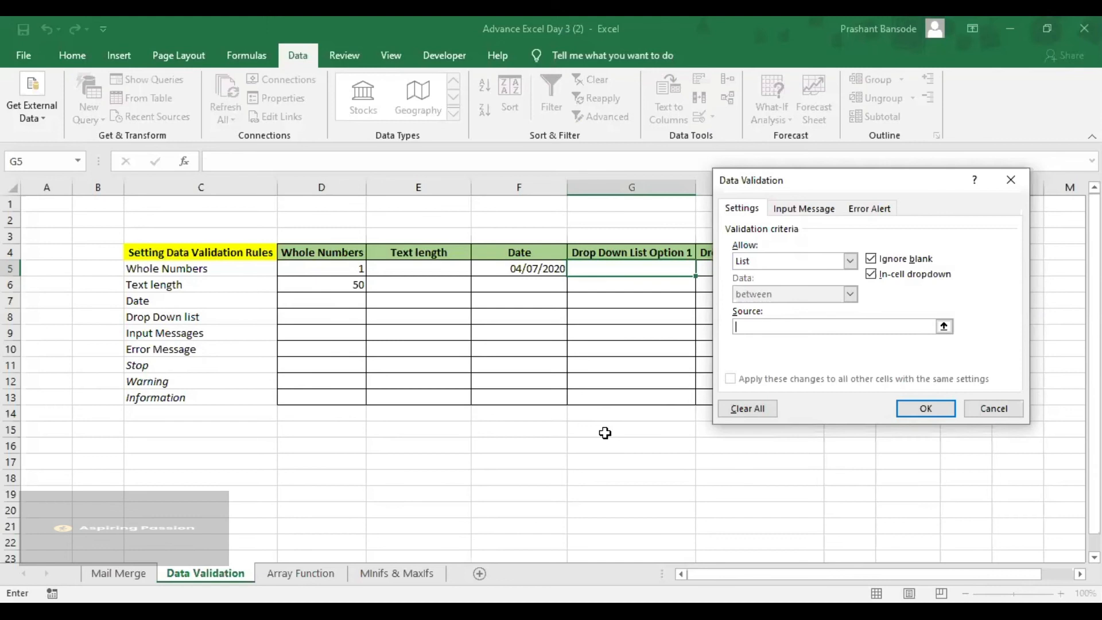
pyautogui.write('New-Zealand, Japan, Italy')
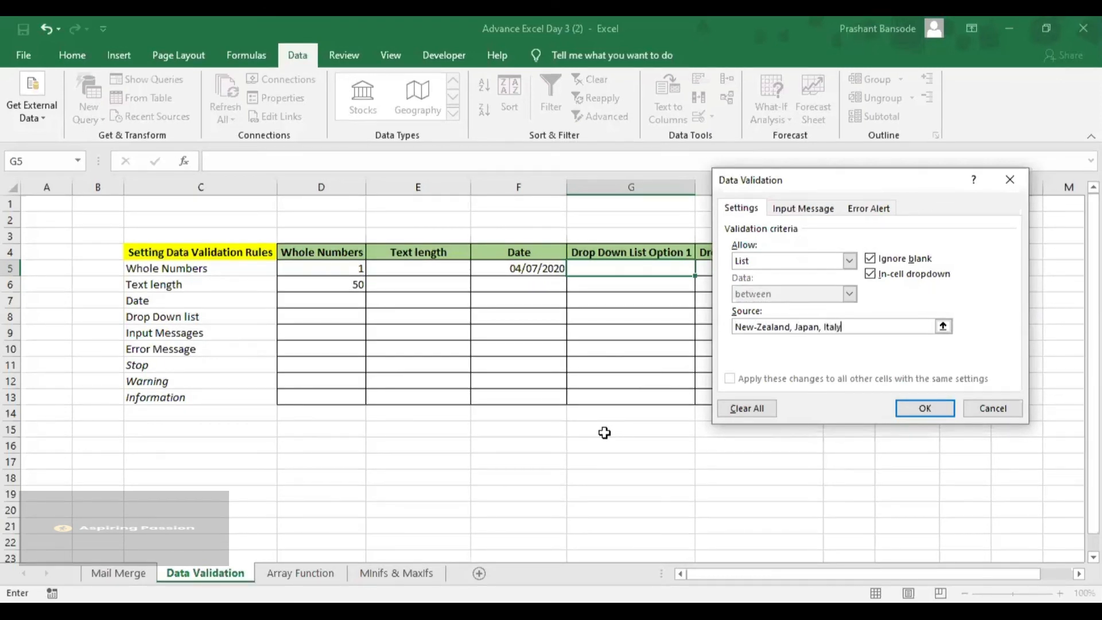
pyautogui.write(', Switzerland')
pyautogui.click(925, 409)
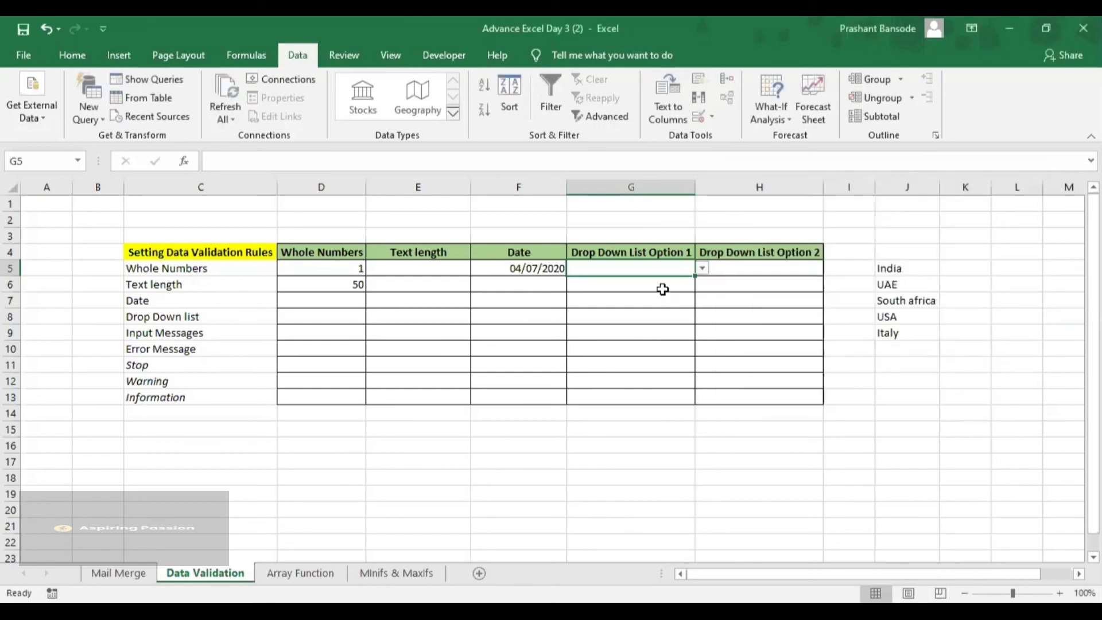
pyautogui.click(701, 269)
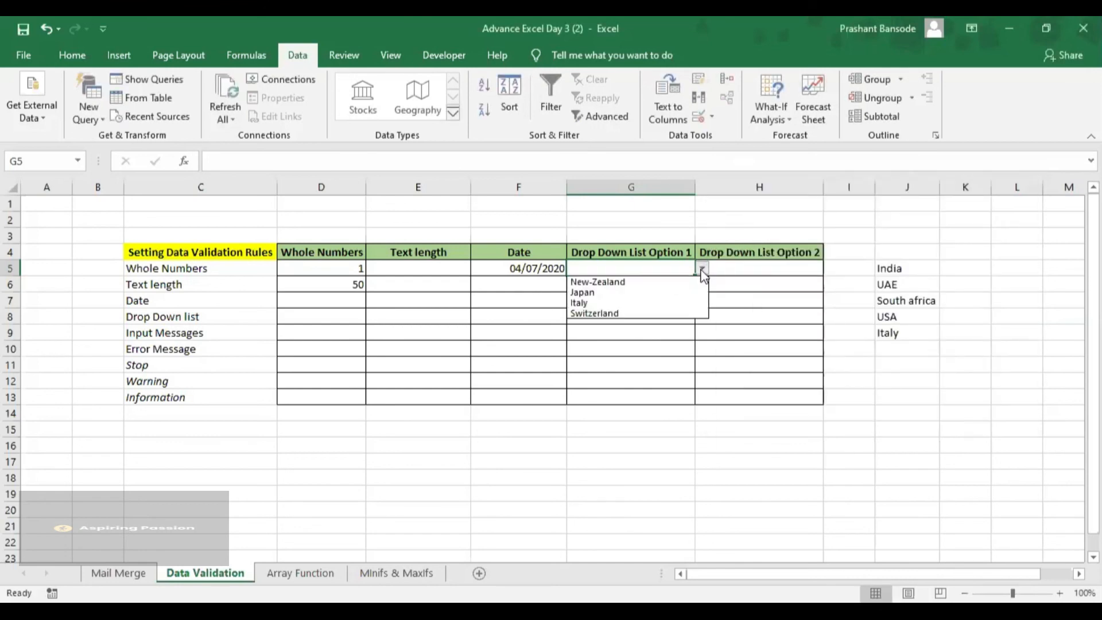
pyautogui.click(621, 302)
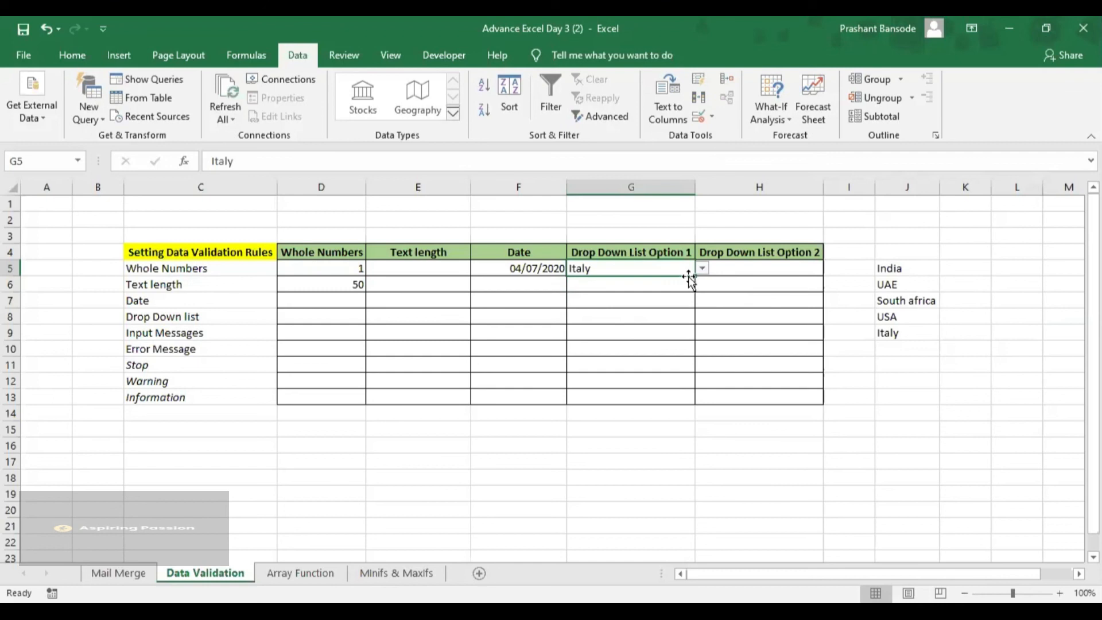
pyautogui.moveTo(694, 277); pyautogui.dragTo(695, 401)
pyautogui.click(692, 366)
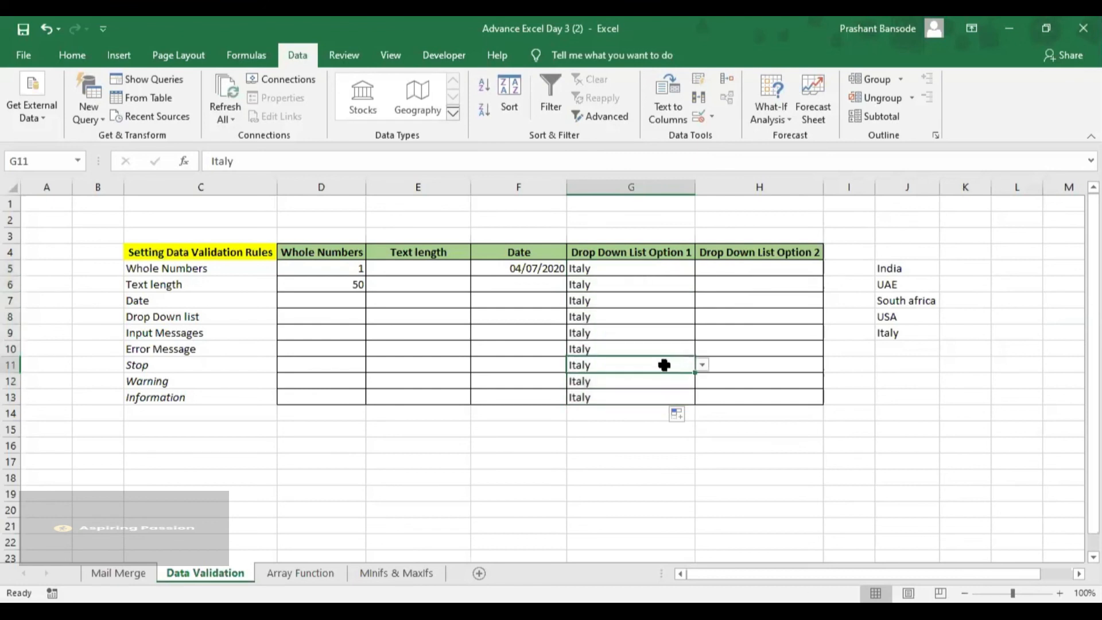
pyautogui.click(703, 366)
pyautogui.click(643, 387)
pyautogui.click(674, 328)
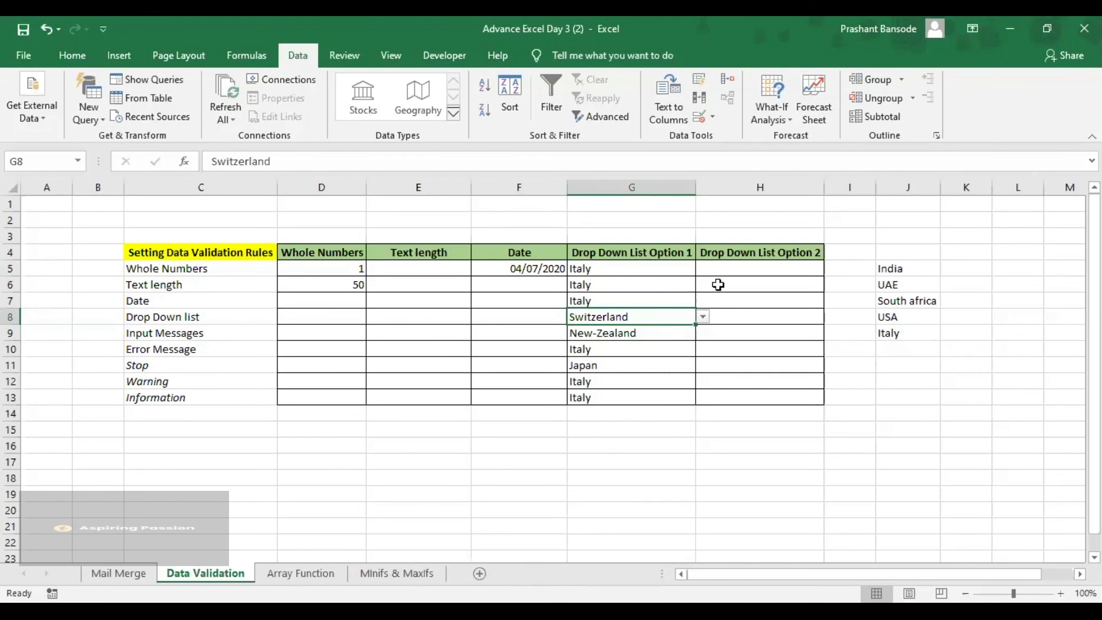
pyautogui.click(741, 265)
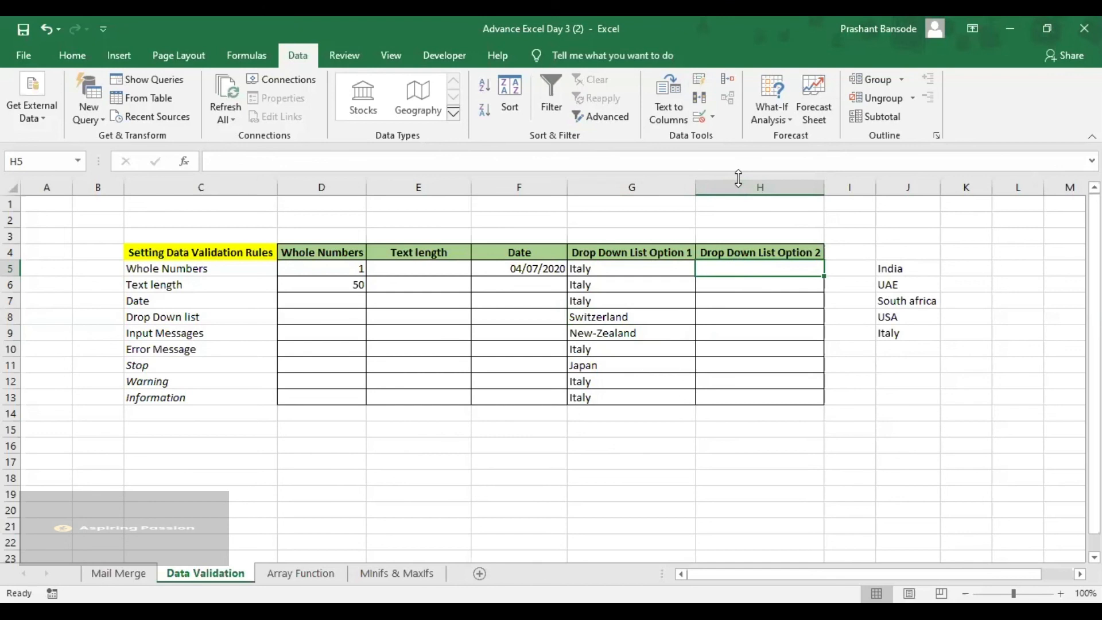
# Give H5 a List validation rule sourced from the countries in $J$5:$J$9
pyautogui.click(713, 118)
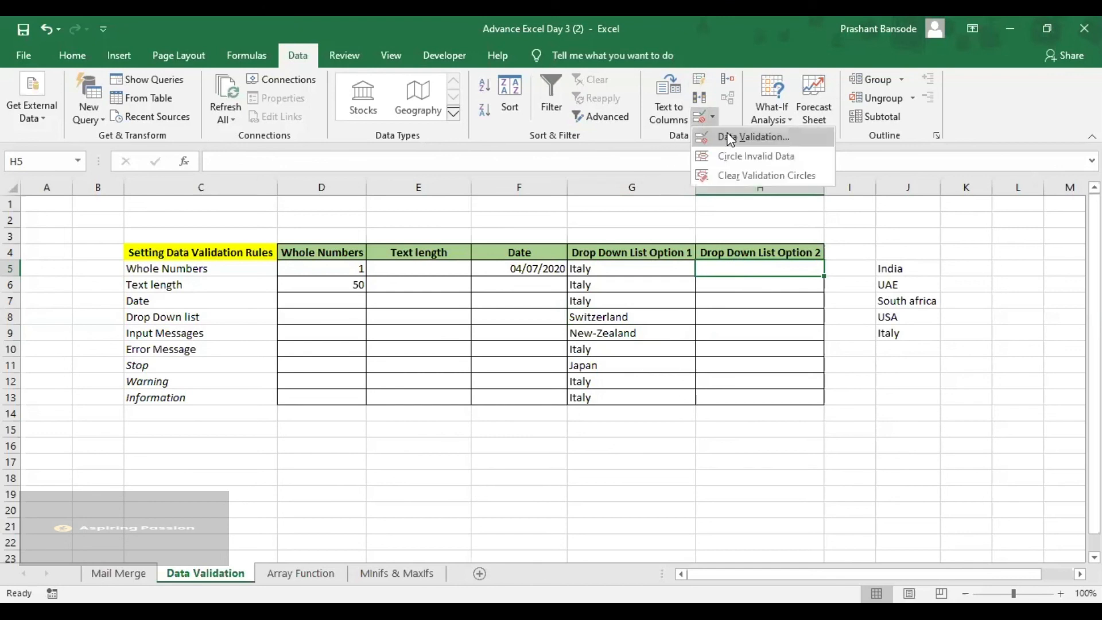
pyautogui.click(727, 138)
pyautogui.click(792, 264)
pyautogui.click(763, 307)
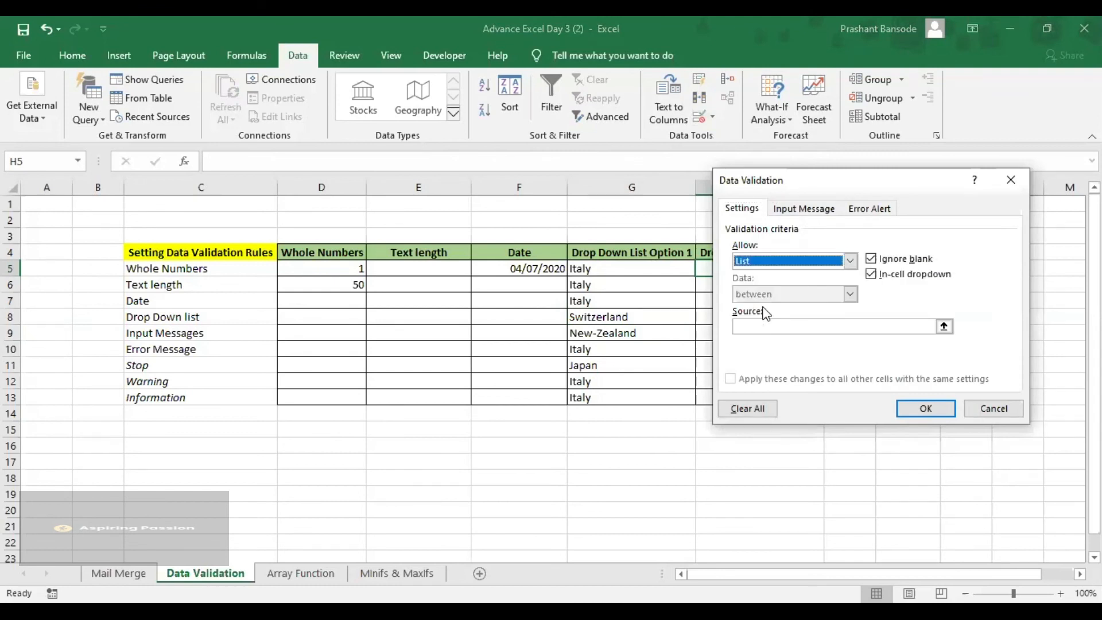
pyautogui.click(944, 328)
pyautogui.click(896, 273)
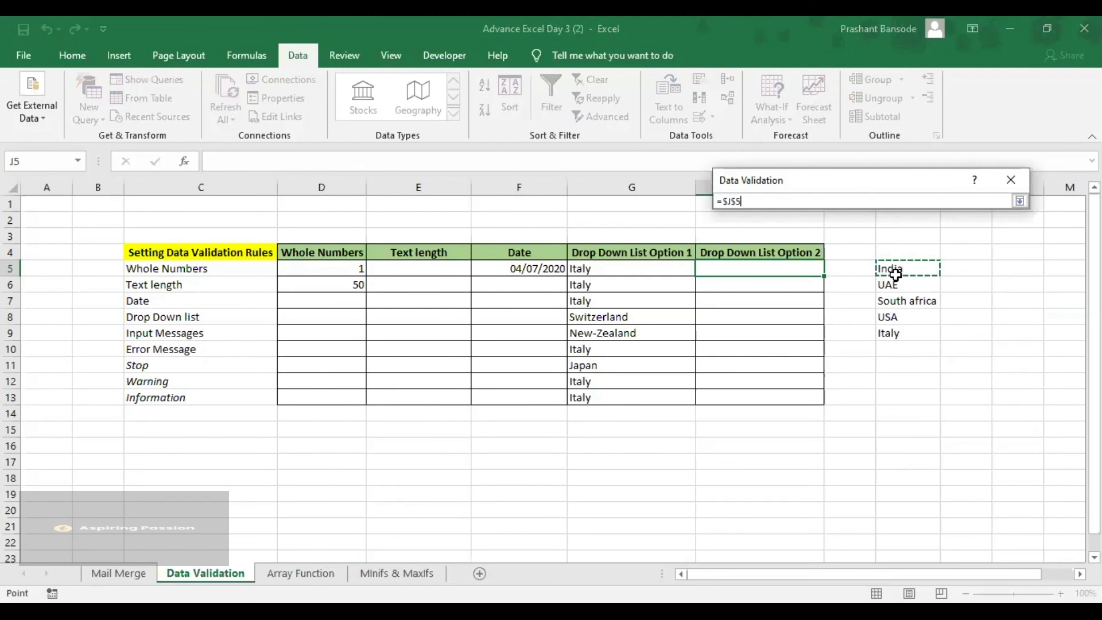
pyautogui.moveTo(895, 273); pyautogui.dragTo(901, 331)
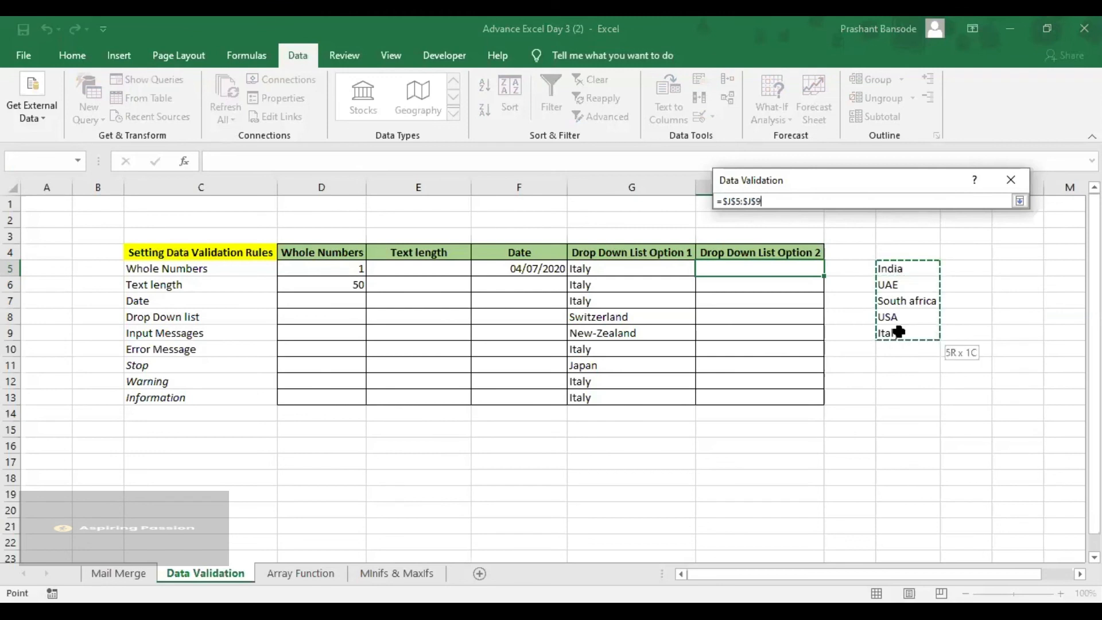
pyautogui.click(1019, 201)
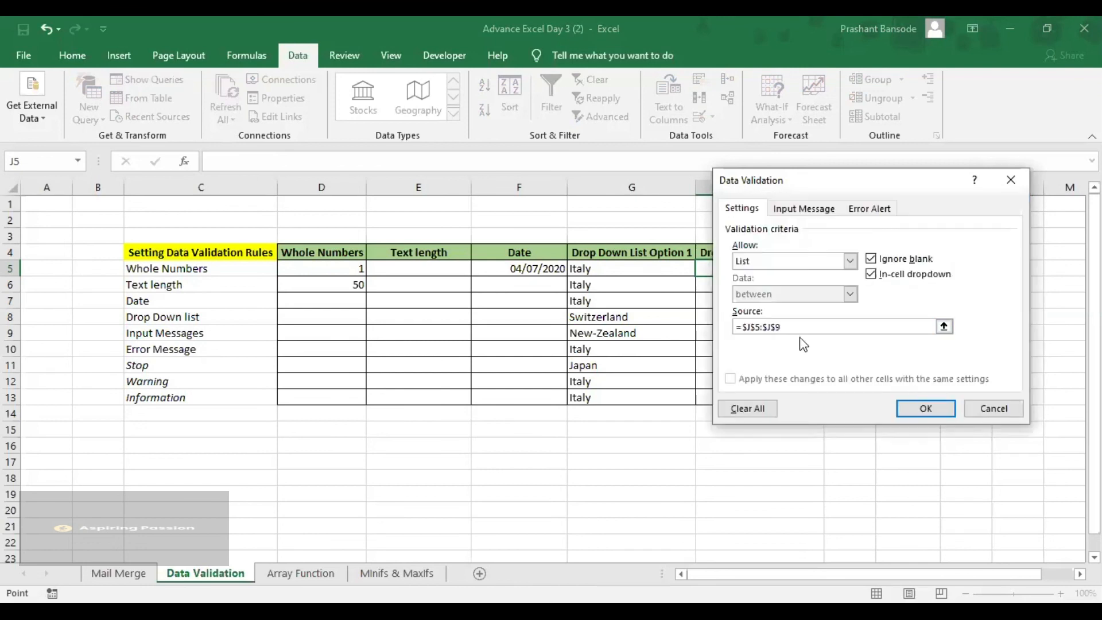
pyautogui.click(926, 410)
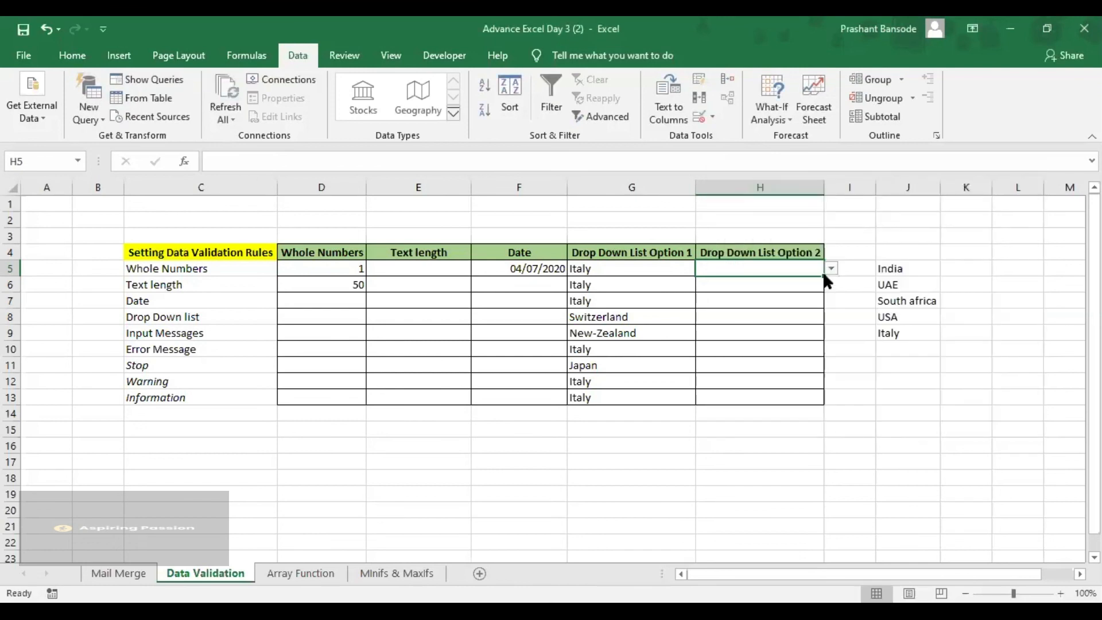
pyautogui.click(831, 268)
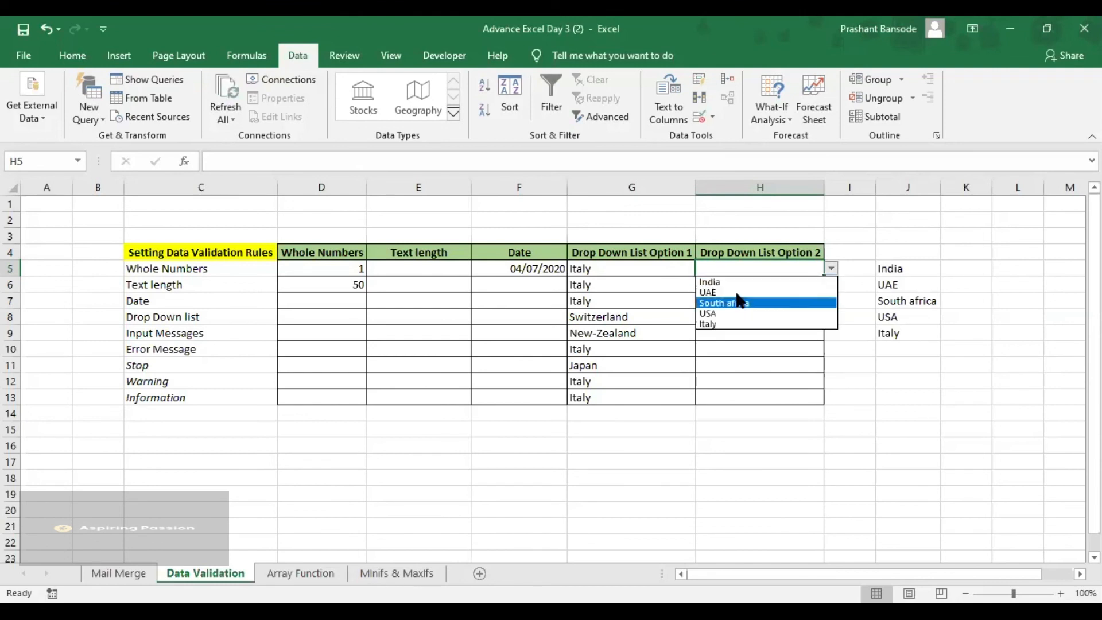
pyautogui.click(908, 366)
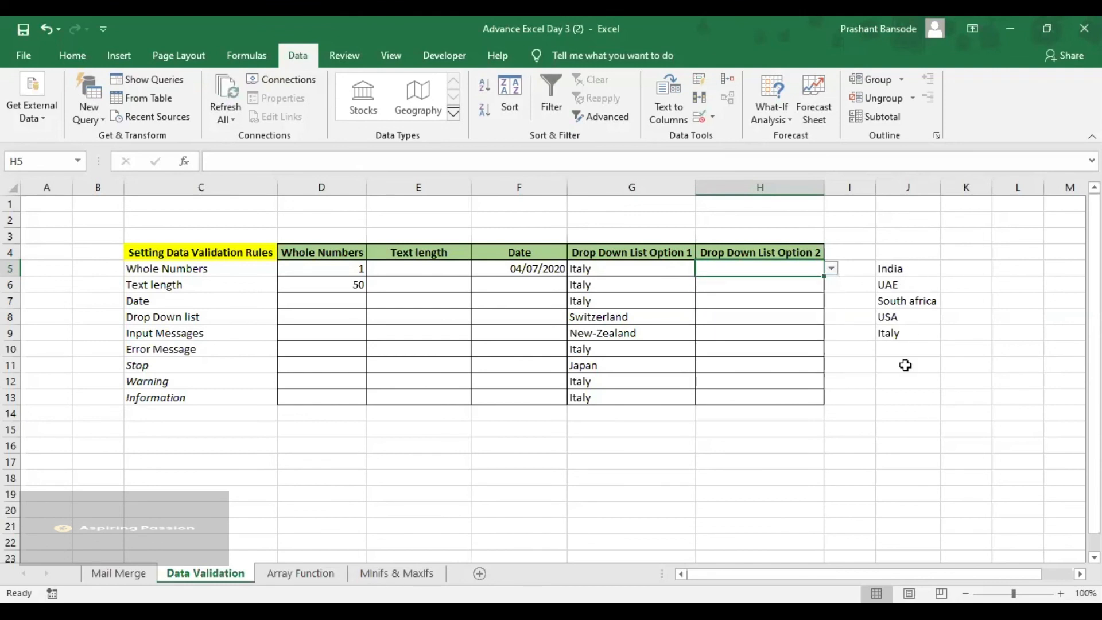
pyautogui.moveTo(885, 273); pyautogui.dragTo(887, 334)
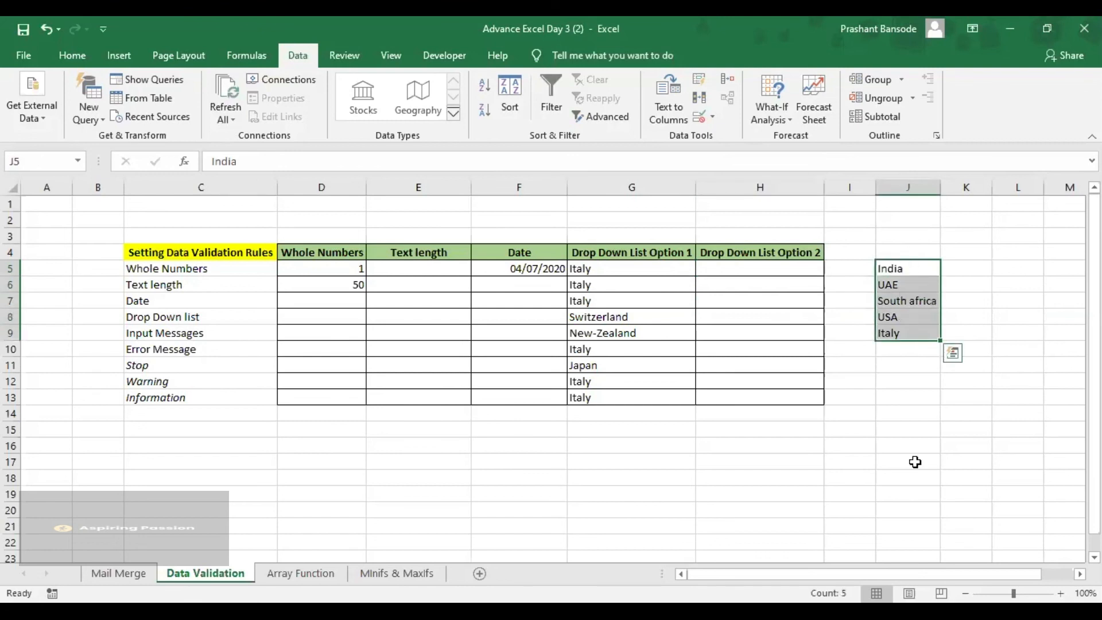
pyautogui.click(929, 397)
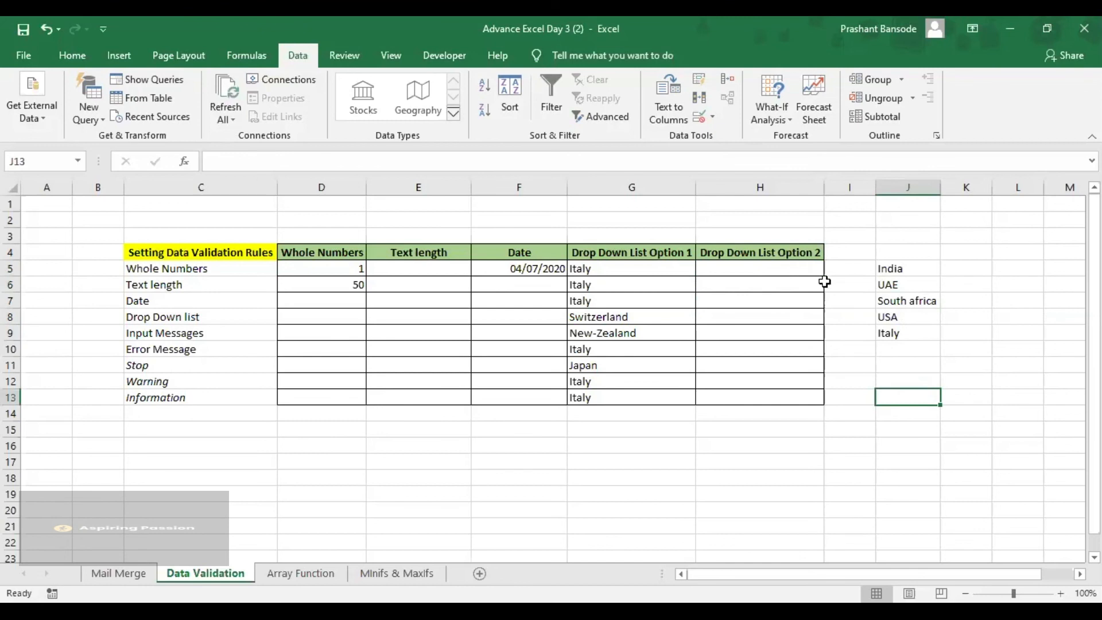
pyautogui.moveTo(891, 269); pyautogui.dragTo(889, 334)
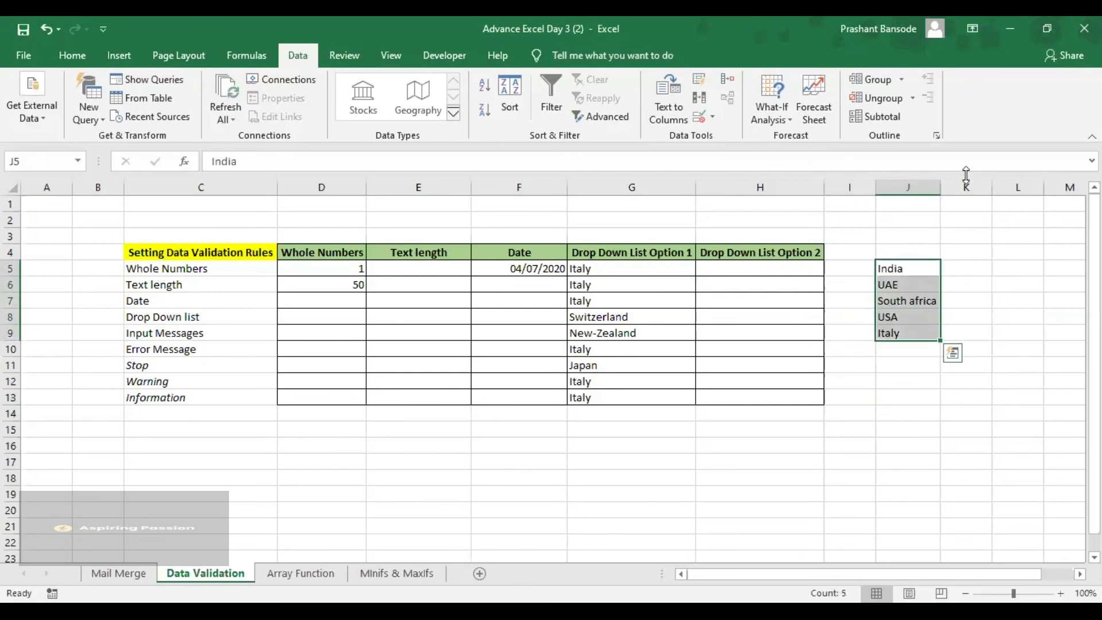
pyautogui.click(907, 379)
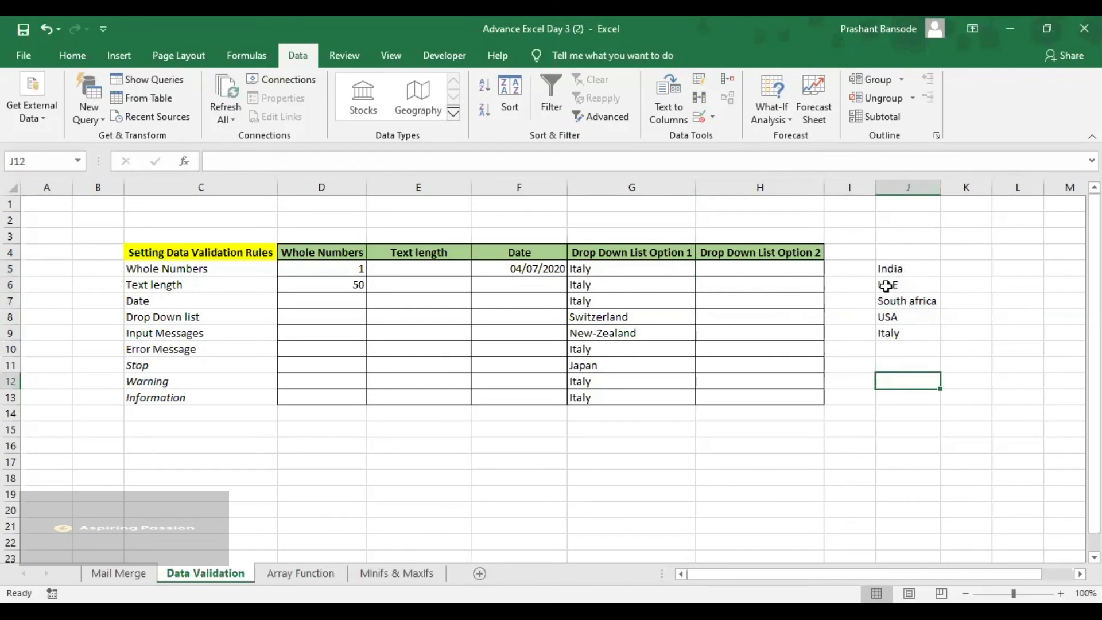
pyautogui.moveTo(883, 268); pyautogui.dragTo(883, 338)
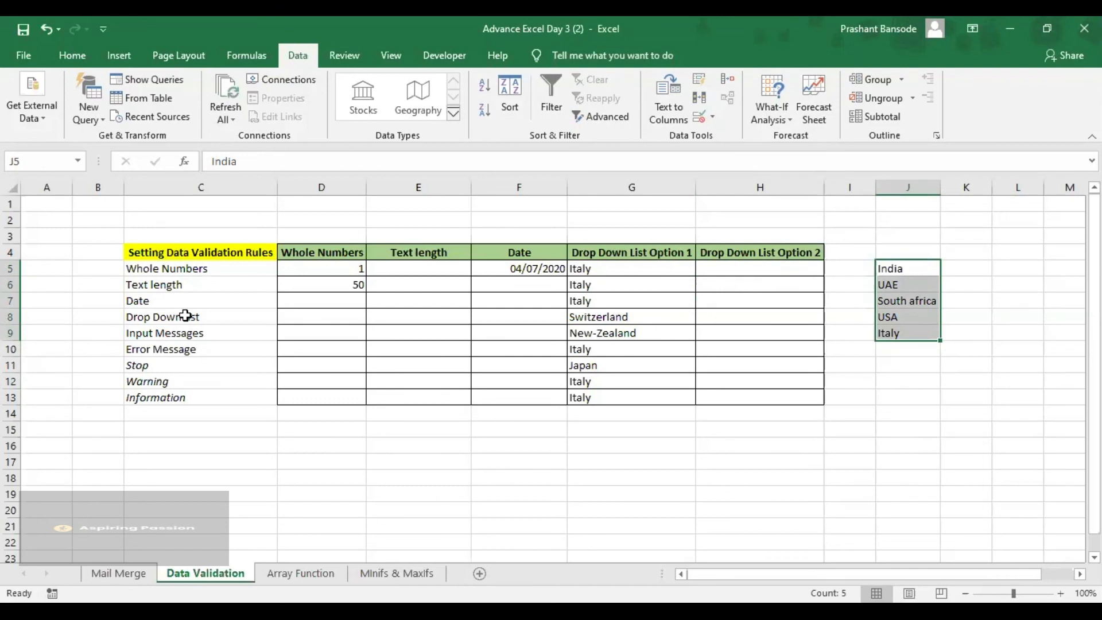
pyautogui.click(72, 56)
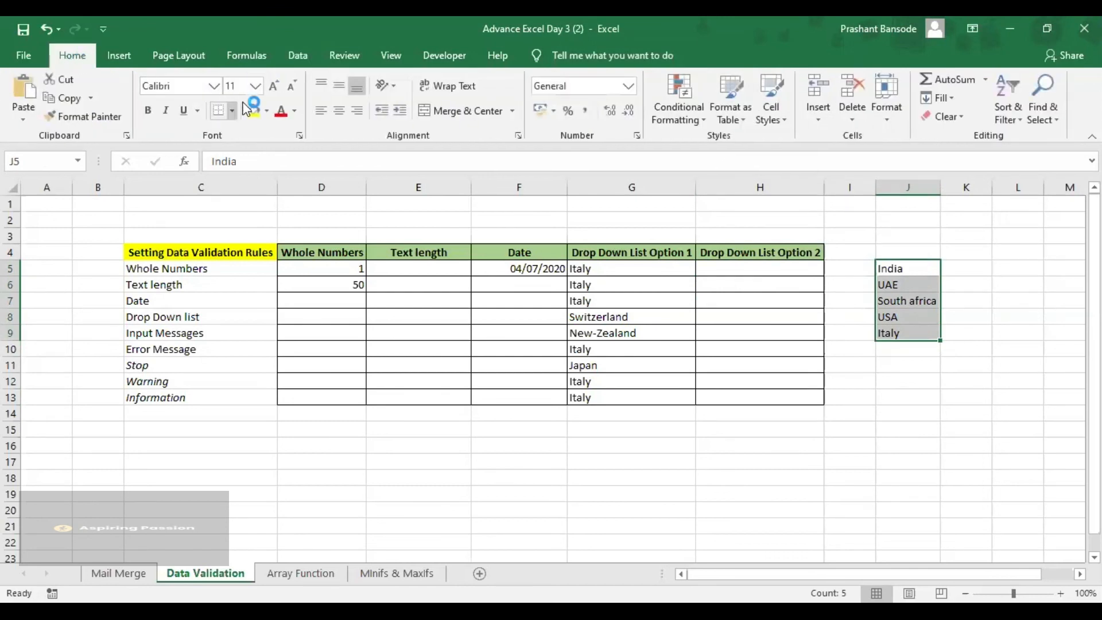
pyautogui.click(296, 111)
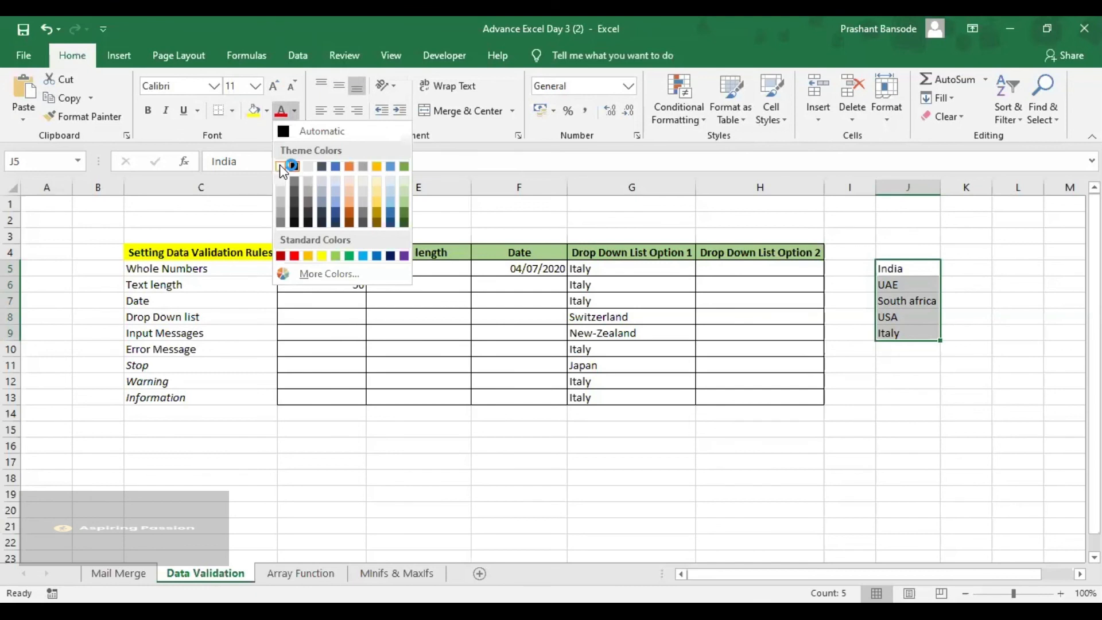
pyautogui.click(281, 167)
pyautogui.click(933, 367)
pyautogui.click(904, 269)
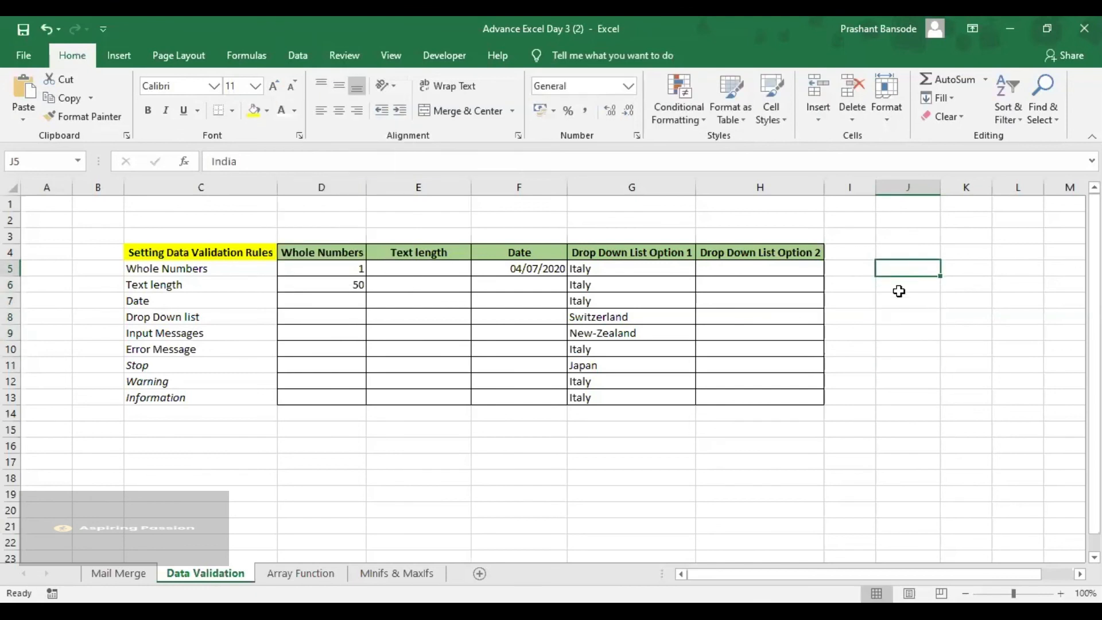
pyautogui.moveTo(899, 286); pyautogui.dragTo(900, 331)
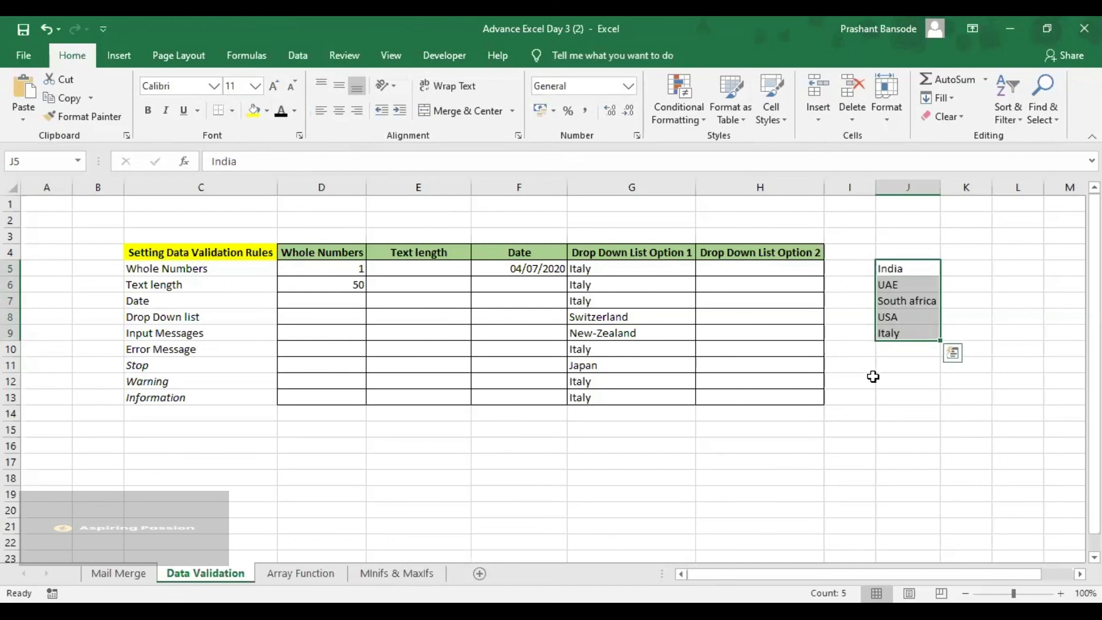
pyautogui.click(872, 377)
pyautogui.click(779, 261)
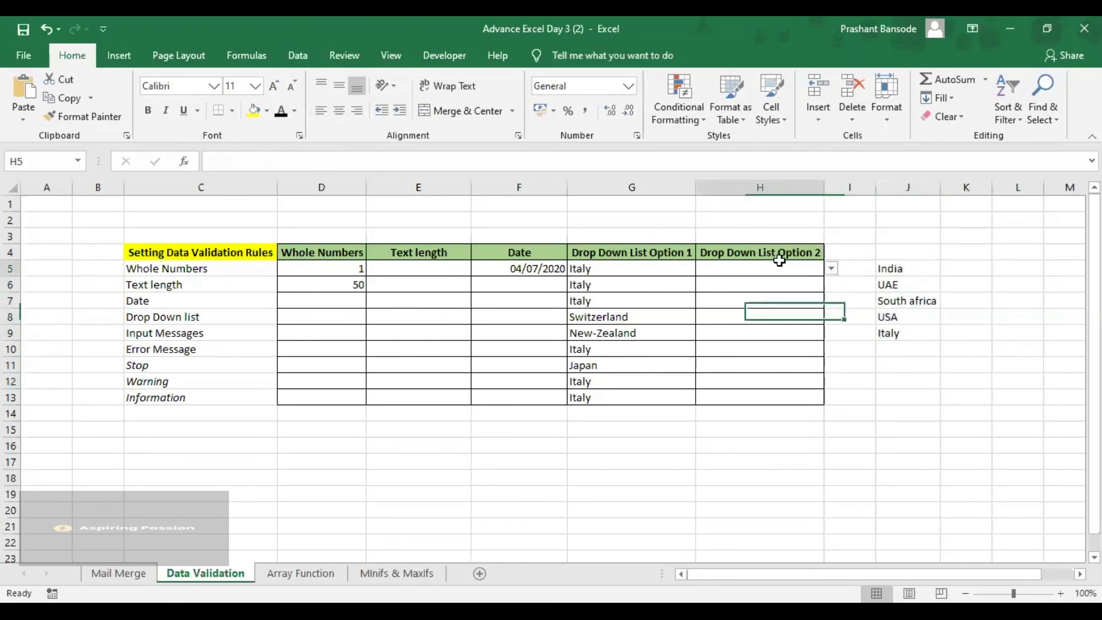
# Replace UAE in J6 with Caribian and check it appears in H5's drop-down
pyautogui.click(832, 269)
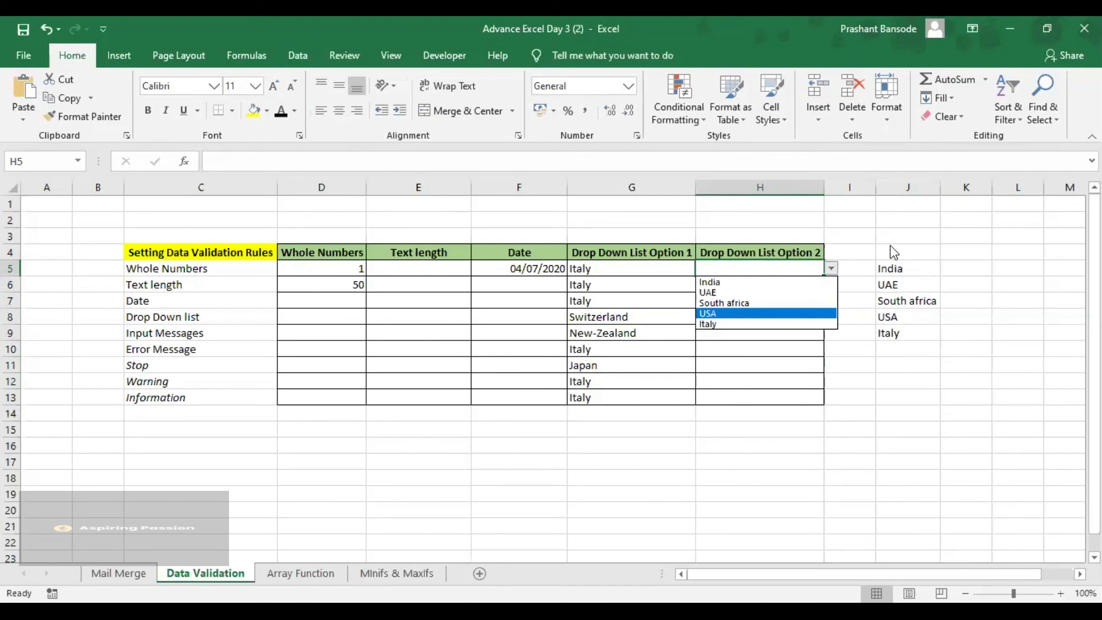
pyautogui.moveTo(896, 268); pyautogui.dragTo(907, 349)
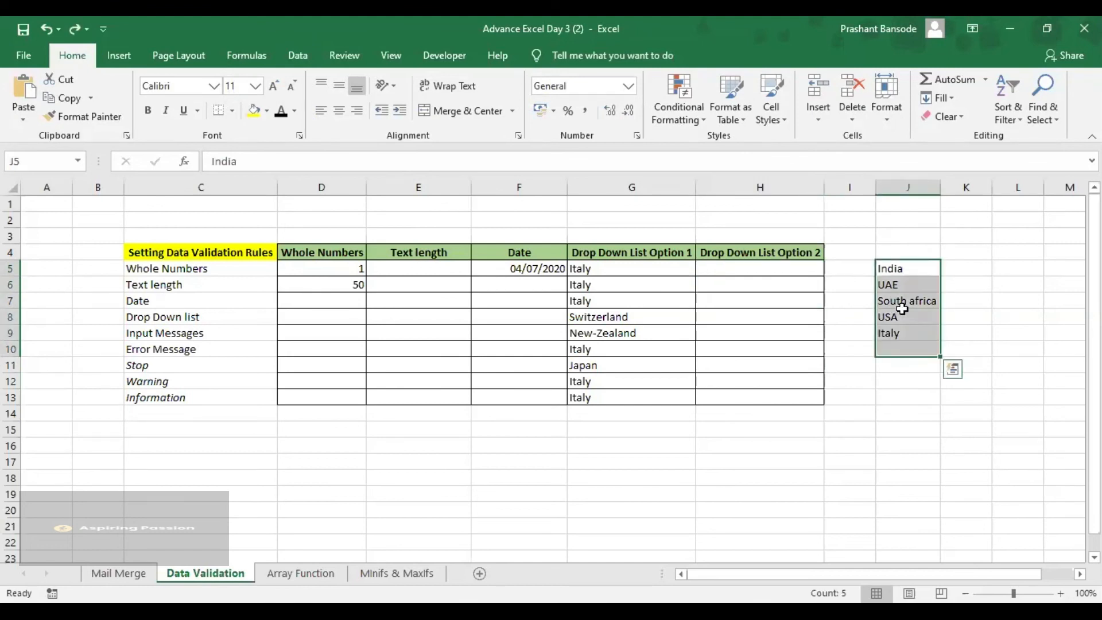
pyautogui.click(902, 300)
pyautogui.click(900, 284)
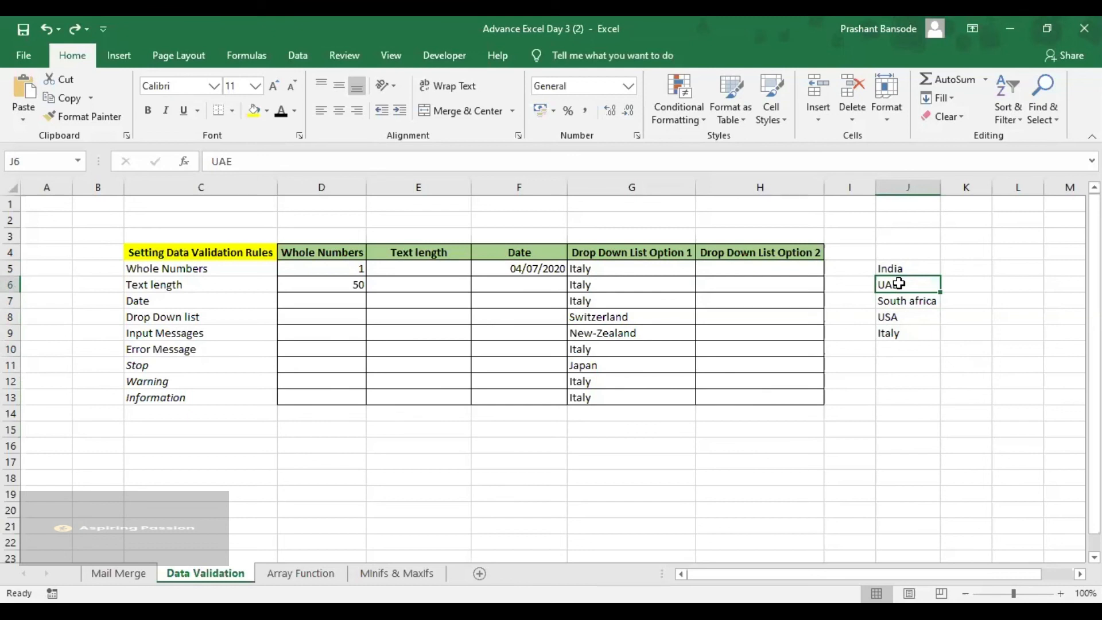
pyautogui.write('Caribian')
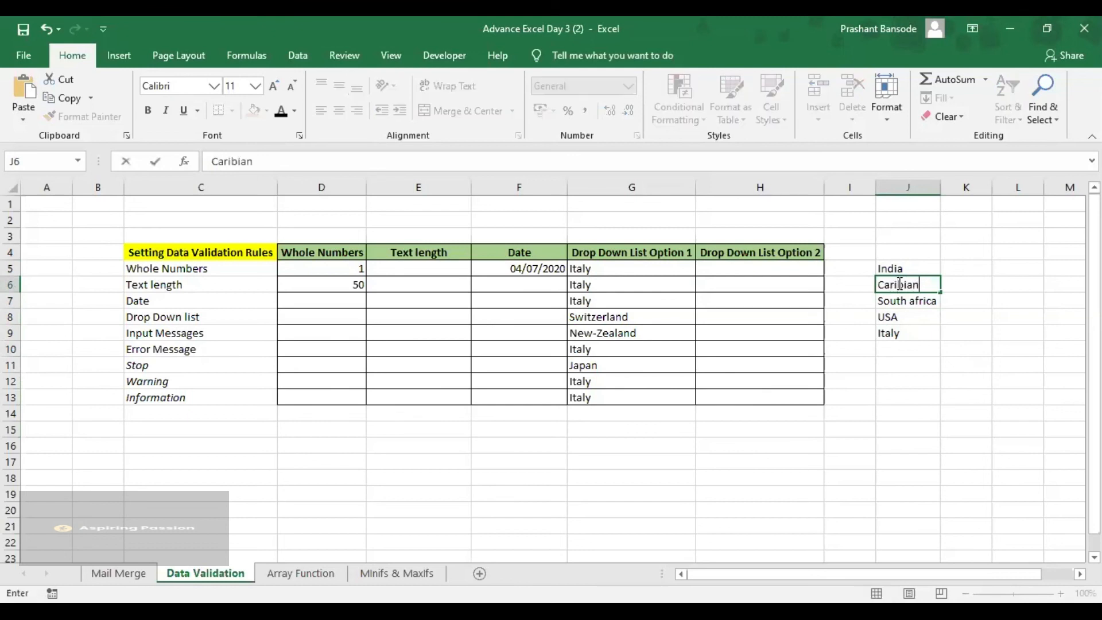
pyautogui.click(882, 382)
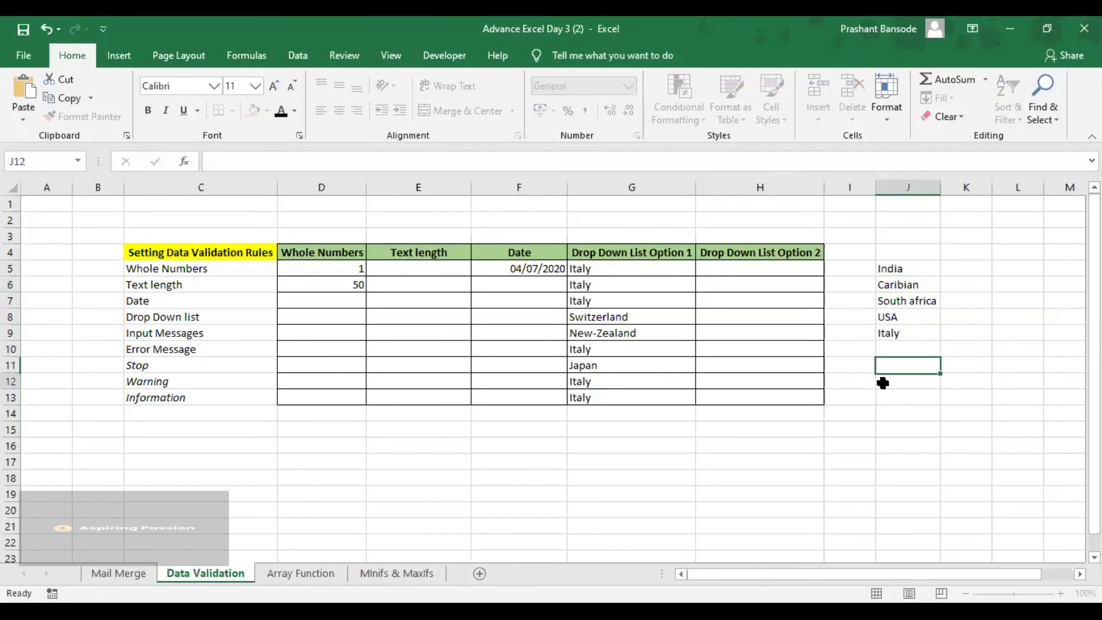
pyautogui.click(783, 269)
pyautogui.click(833, 268)
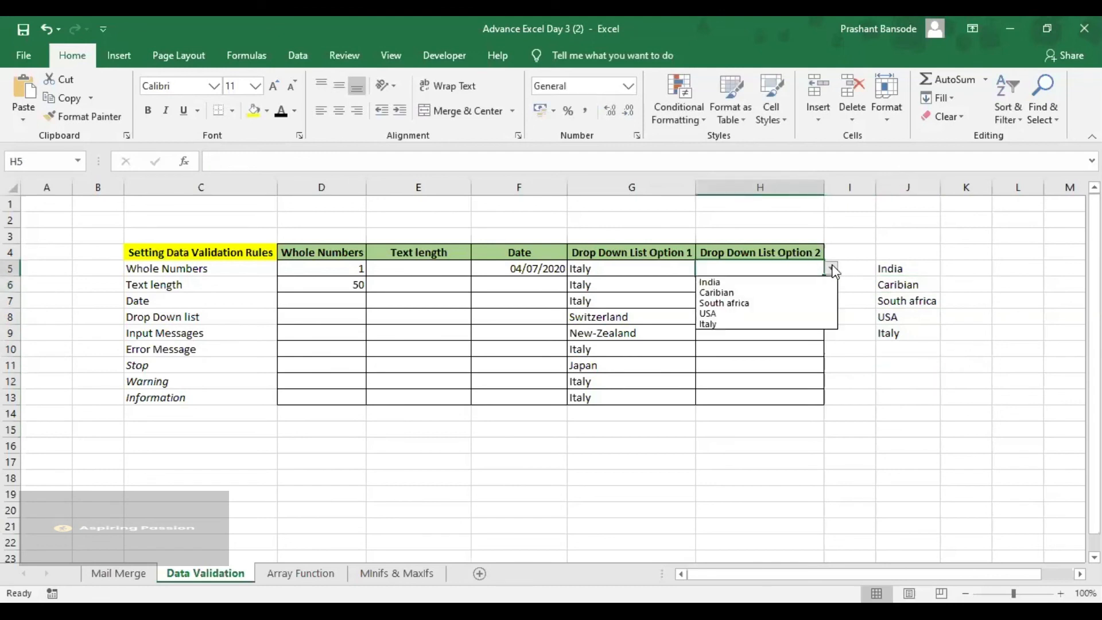